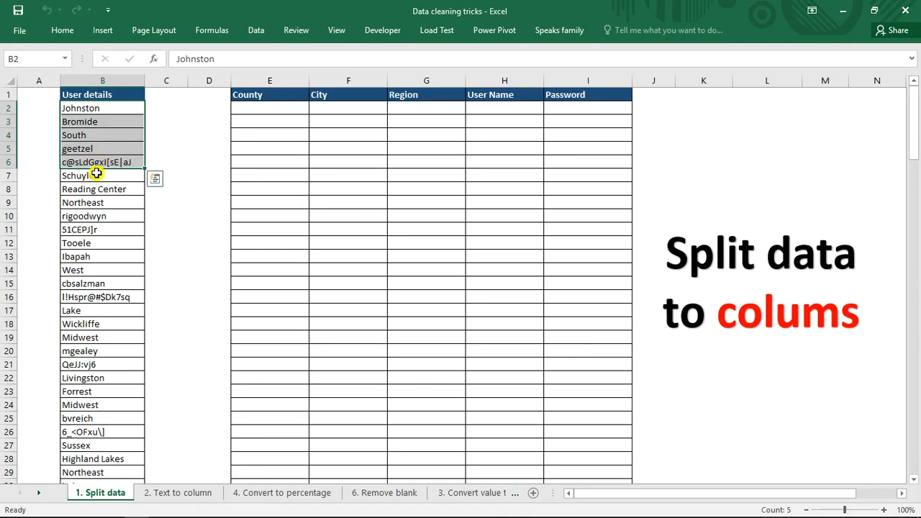
click(96, 269)
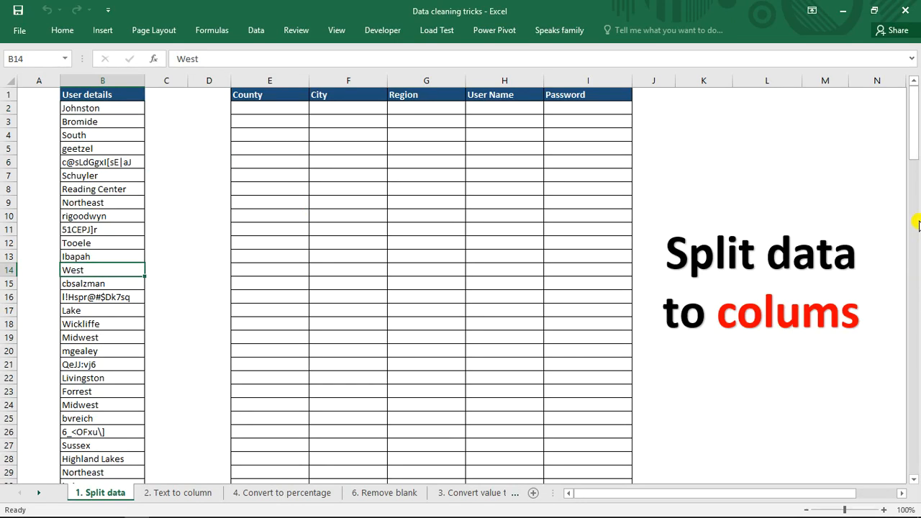
mouse_move(914, 152)
mouse_down()
mouse_move(916, 306)
mouse_move(918, 136)
mouse_up()
drag(119, 105, 123, 308)
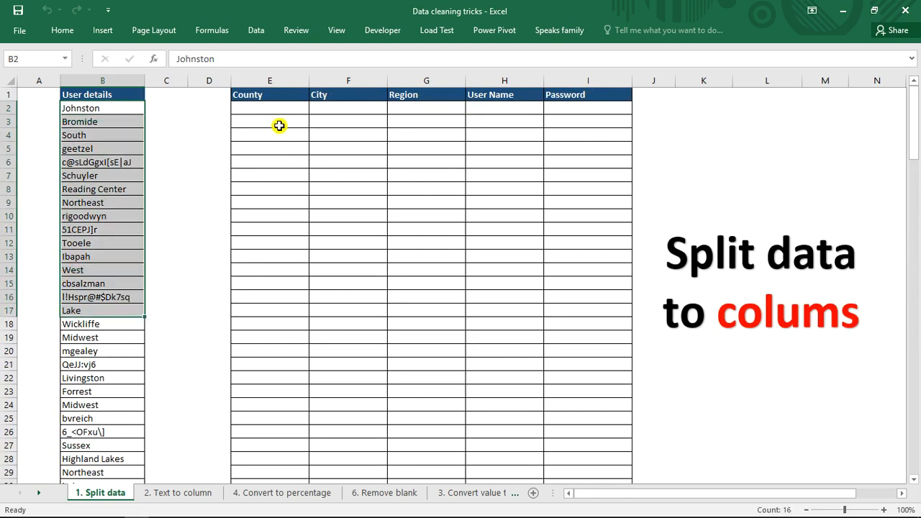
Step: Link cell E2 under County to B2 and cell F3 under City to B3
click(270, 108)
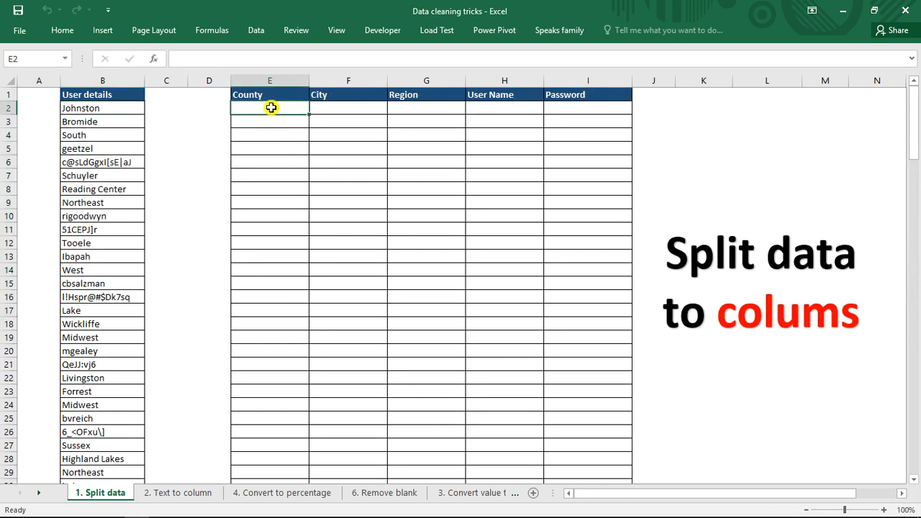
text(=)
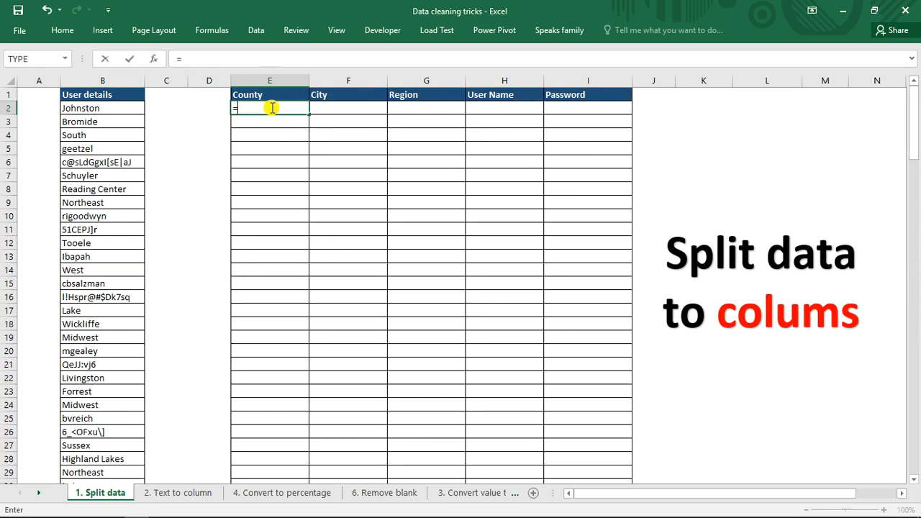
click(115, 110)
key(Return)
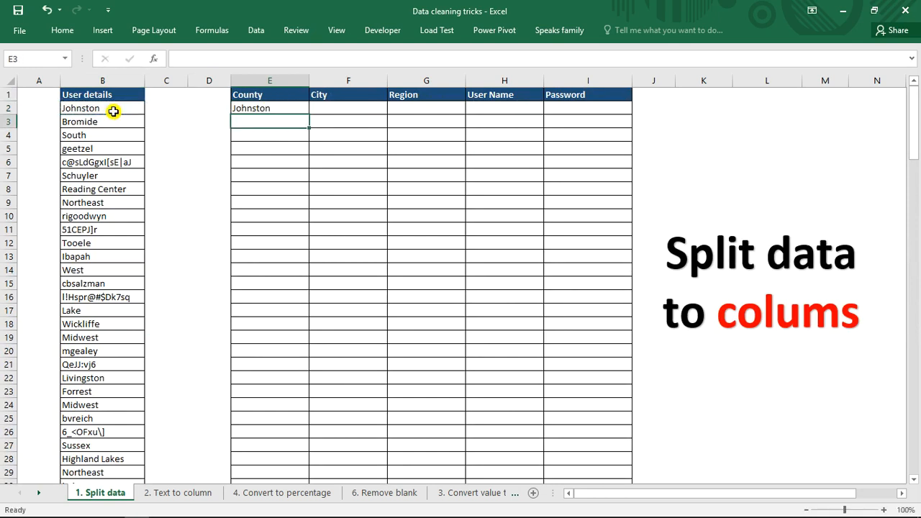
key(Right)
text(=)
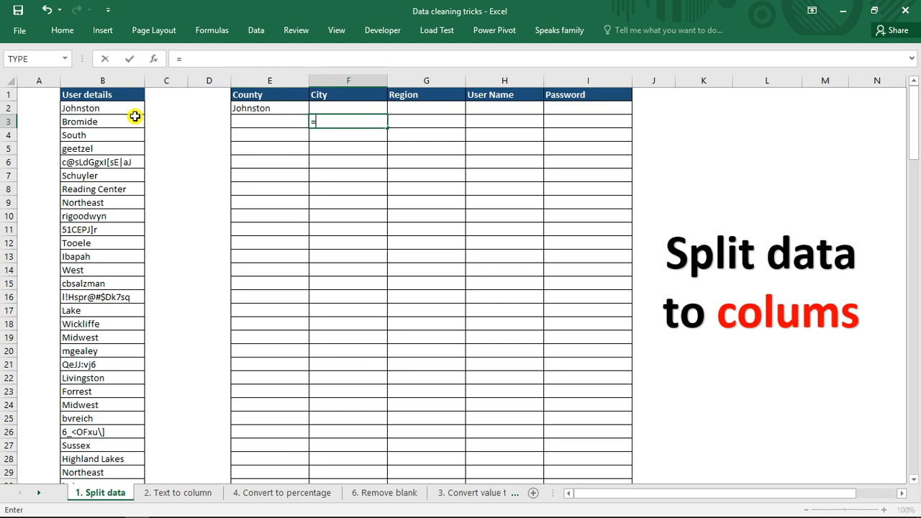
click(96, 121)
key(Return)
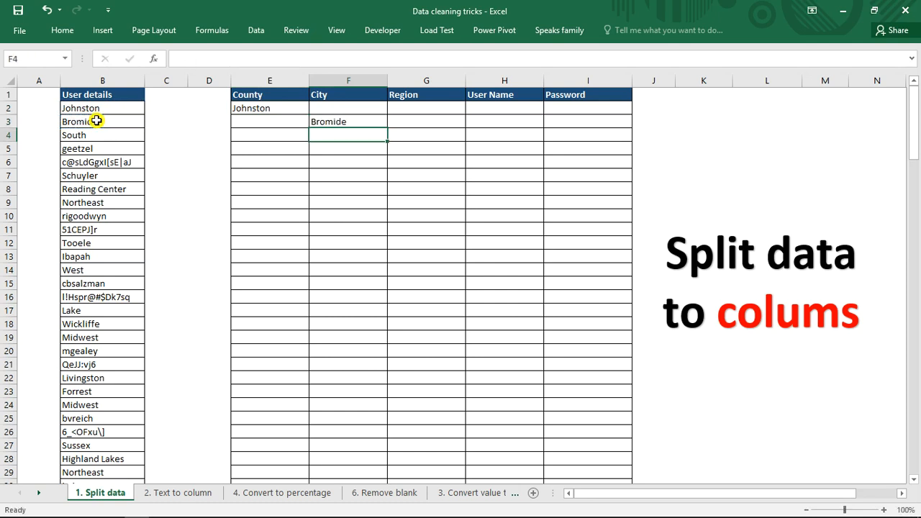
Step: Link cell G4 under Region to B4 and cell H5 under User Name to B5
key(Right)
text(=)
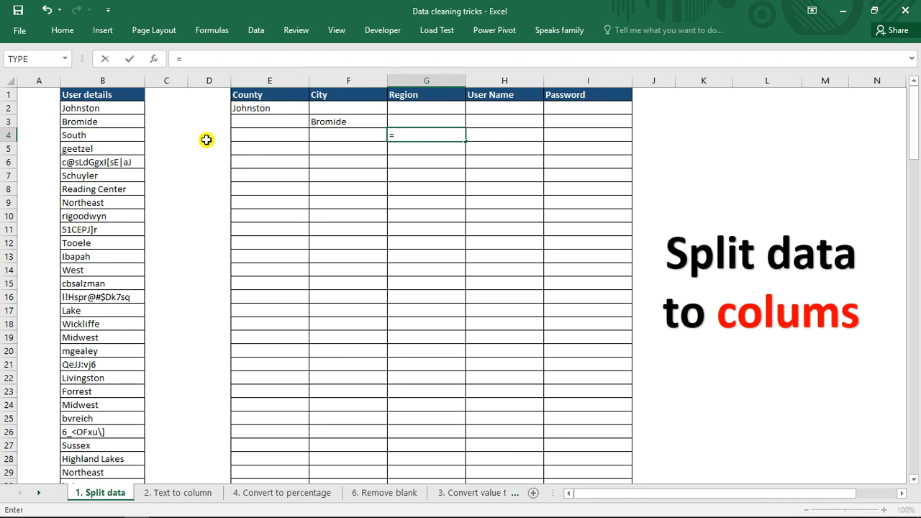
click(111, 139)
key(Return)
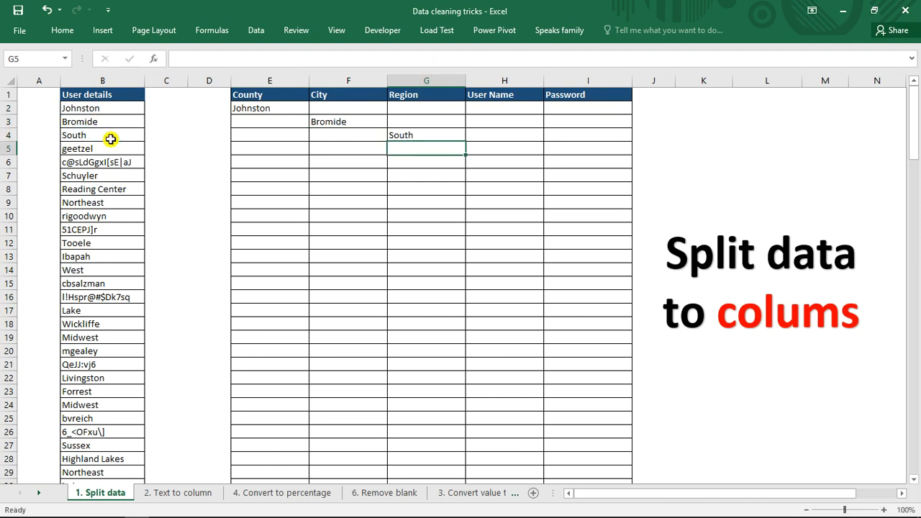
key(Right)
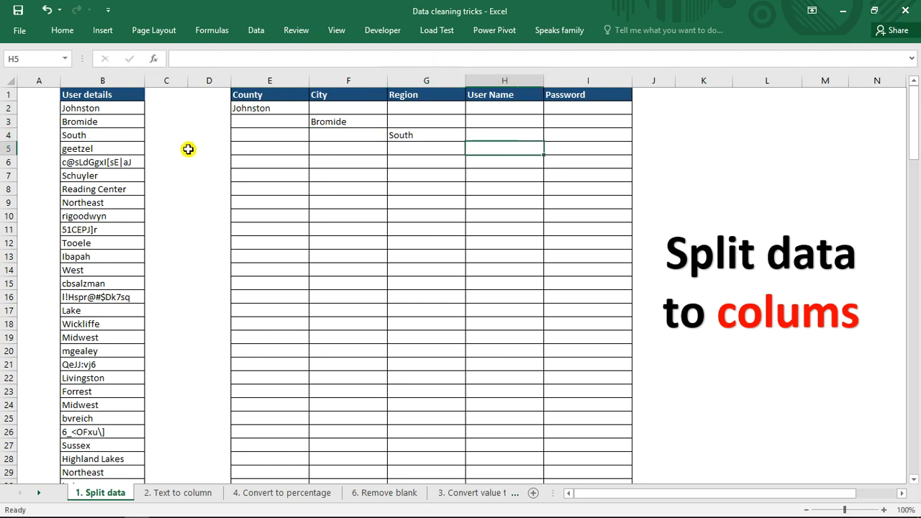
text(=)
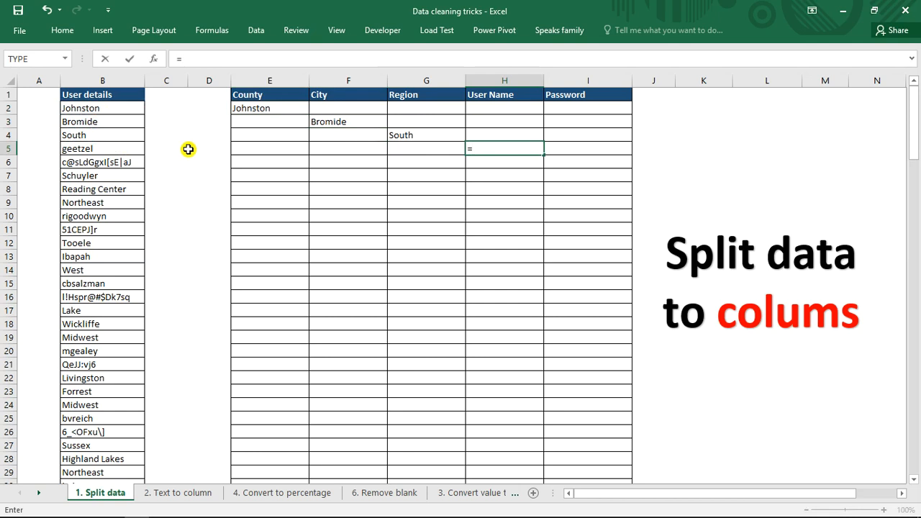
click(129, 148)
key(Return)
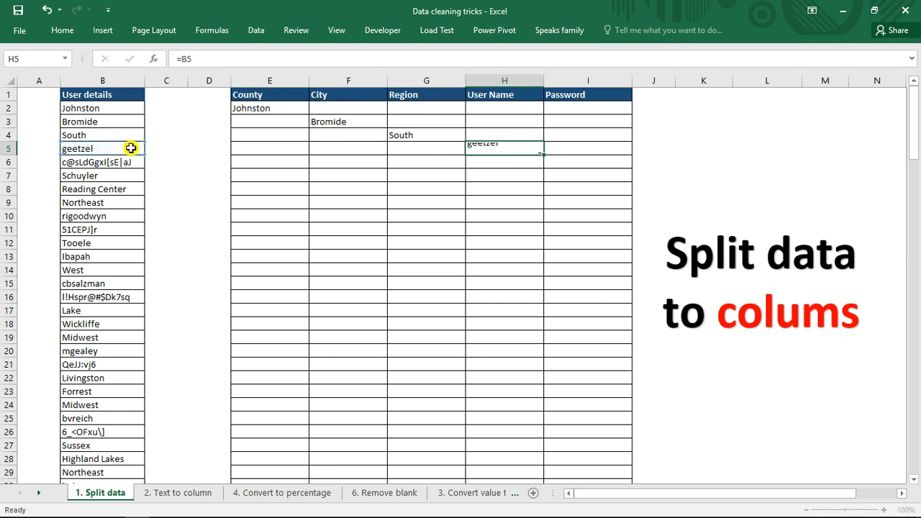
Step: Link cell I6 under Password to B6 with a cell reference formula
key(Right)
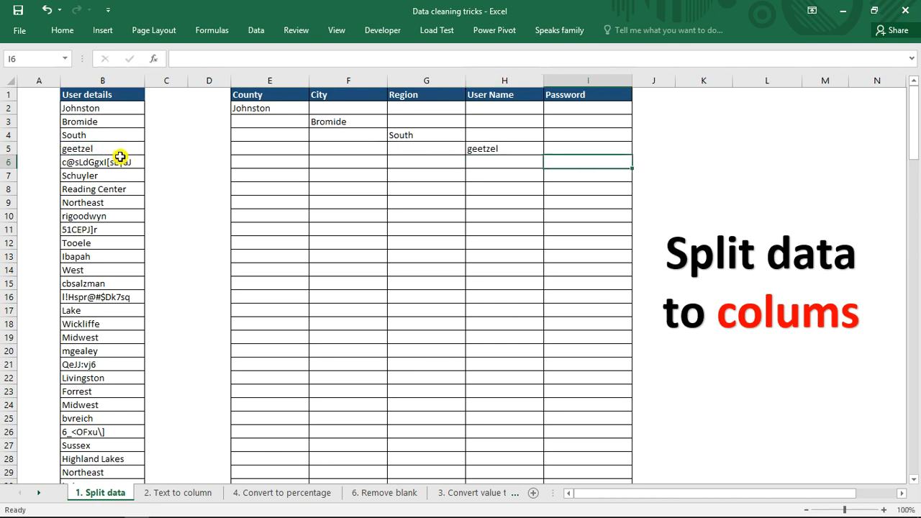
text(=)
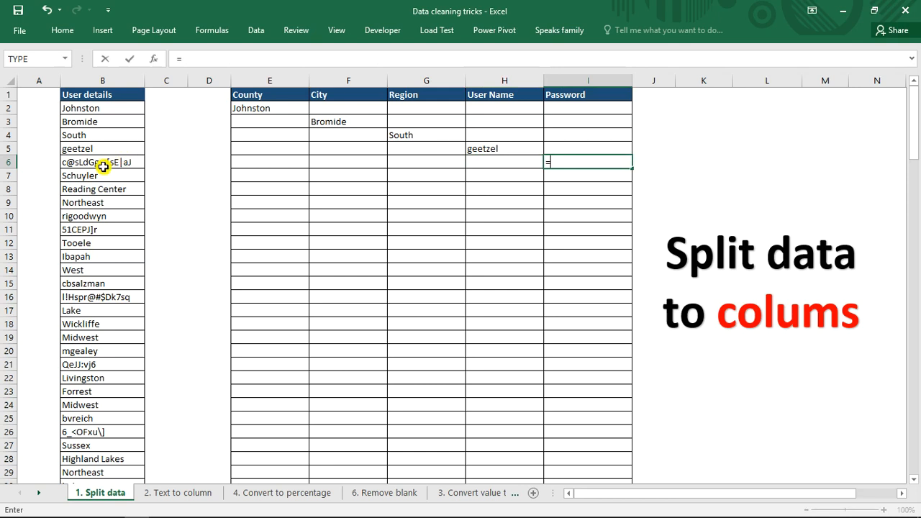
click(104, 164)
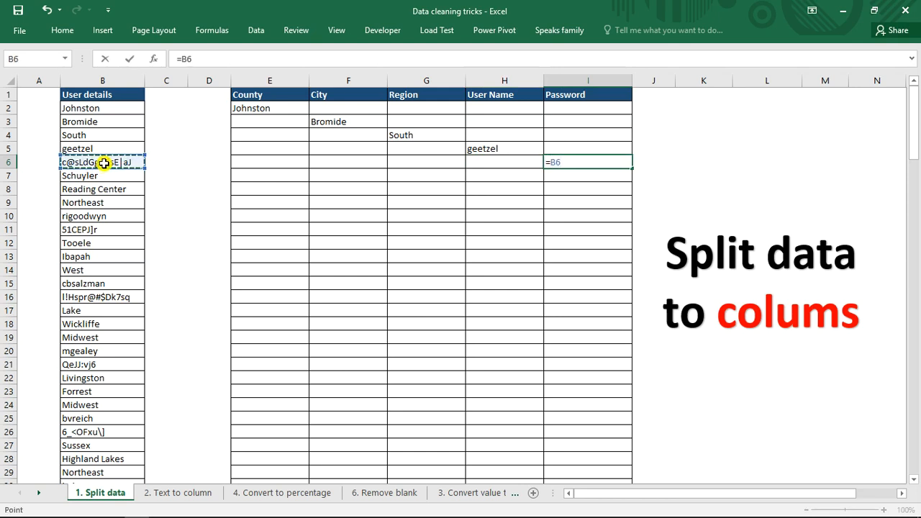
key(Return)
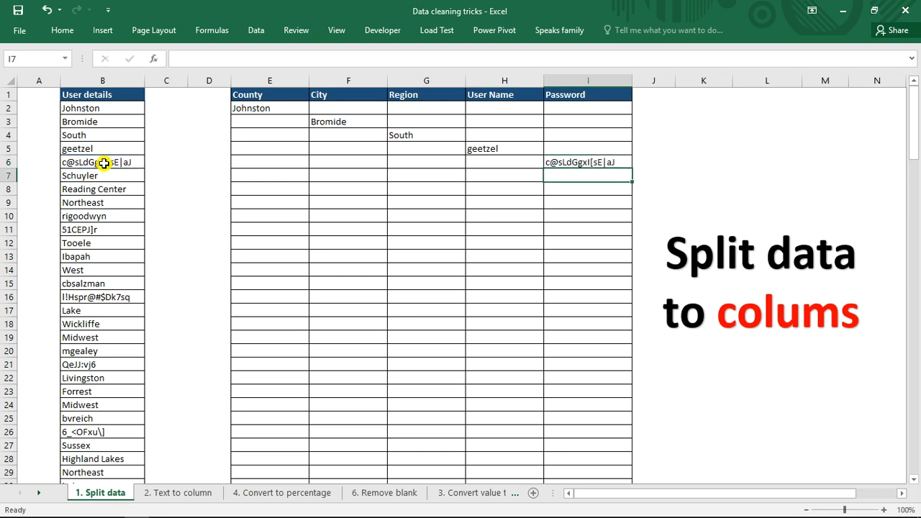
Step: Fill the diagonal formula block E2:I6 down to row 151, the last row of the user details
click(268, 110)
drag(268, 110, 609, 162)
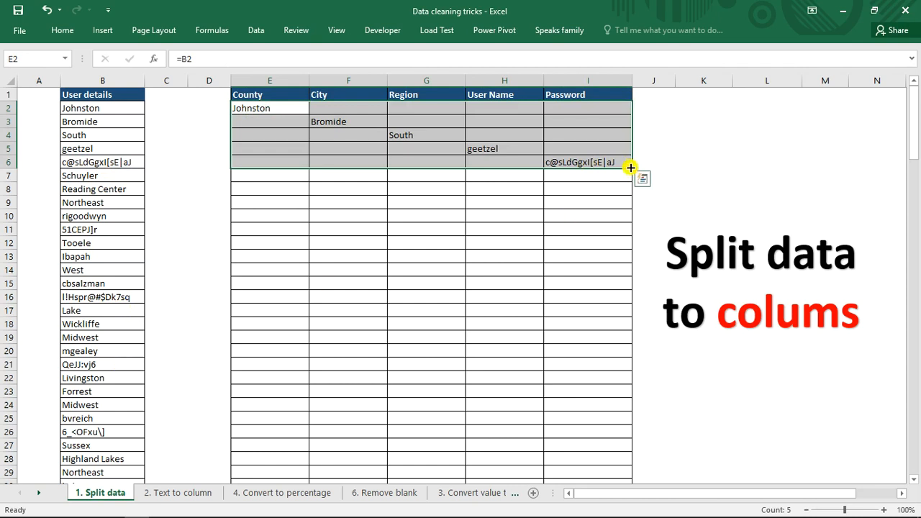
drag(631, 168, 616, 452)
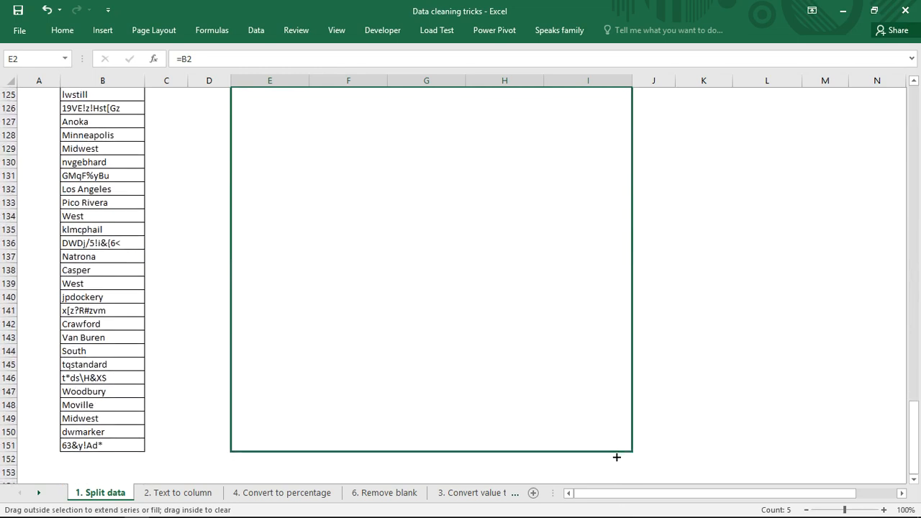
drag(617, 457, 617, 456)
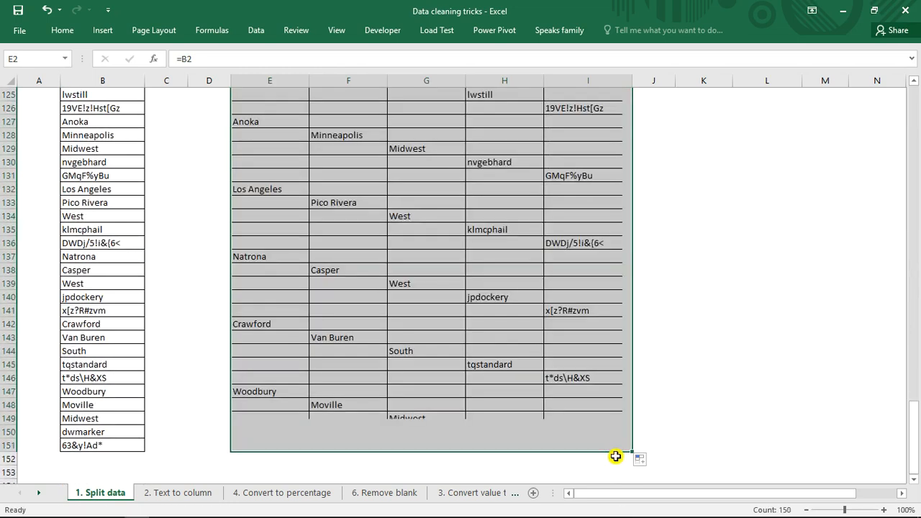
Step: Delete all blank cells within the filled block E2:I151, using Go To Special with Blanks and shifting the remaining cells up
drag(911, 421, 916, 100)
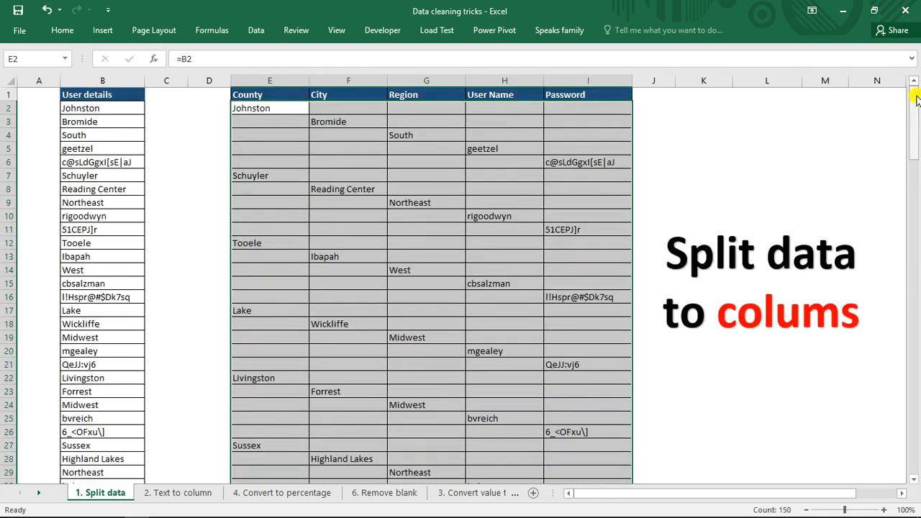
click(69, 31)
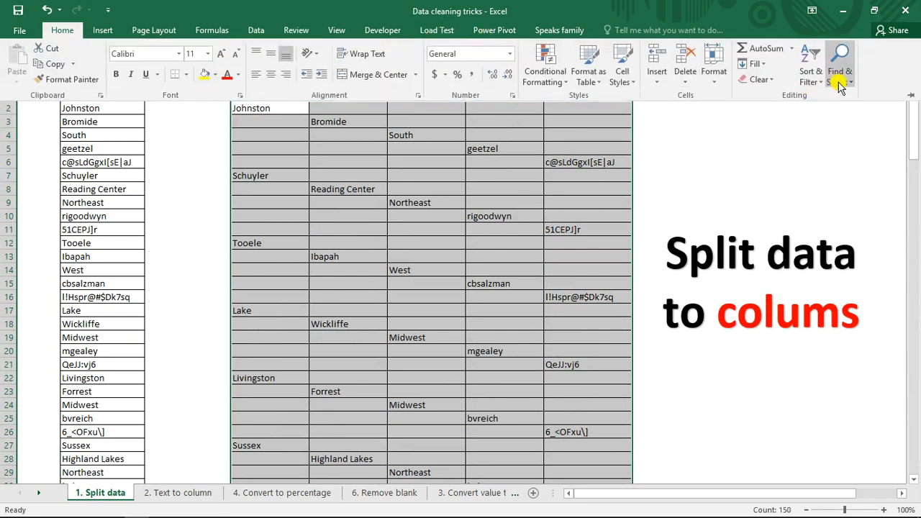
click(839, 83)
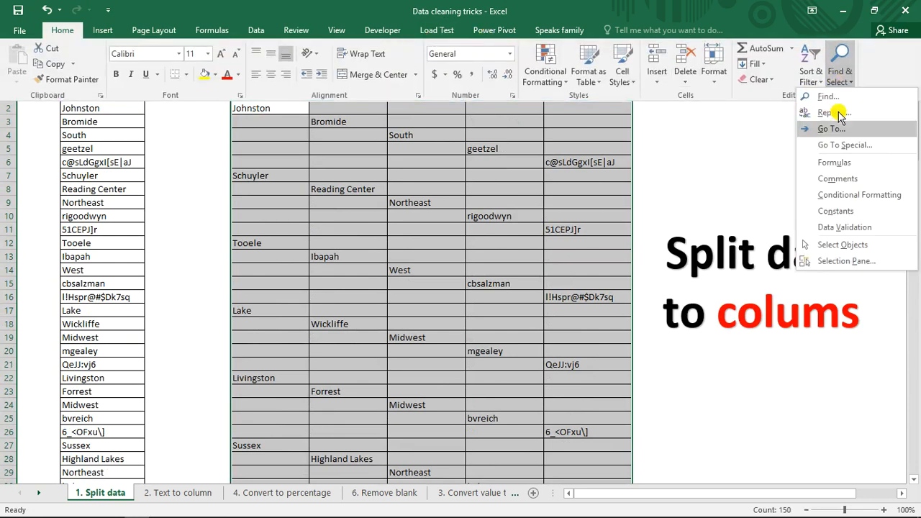
click(844, 145)
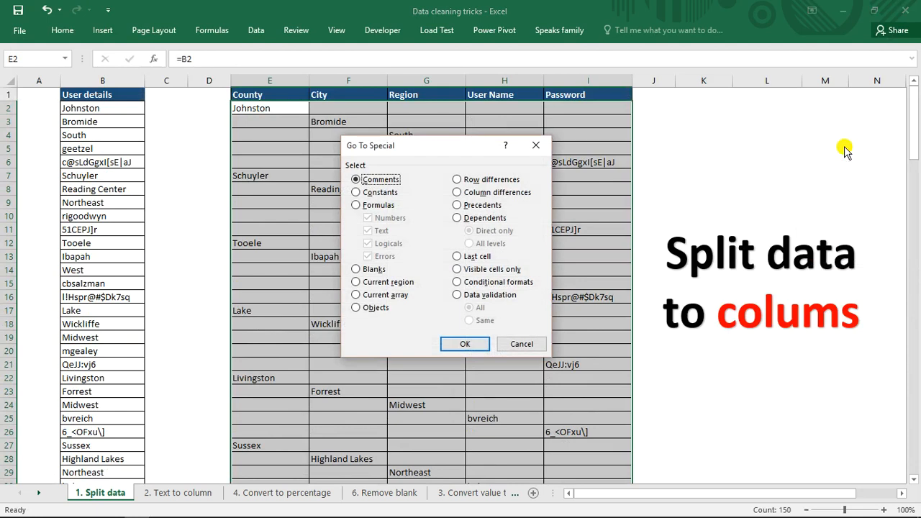
click(357, 271)
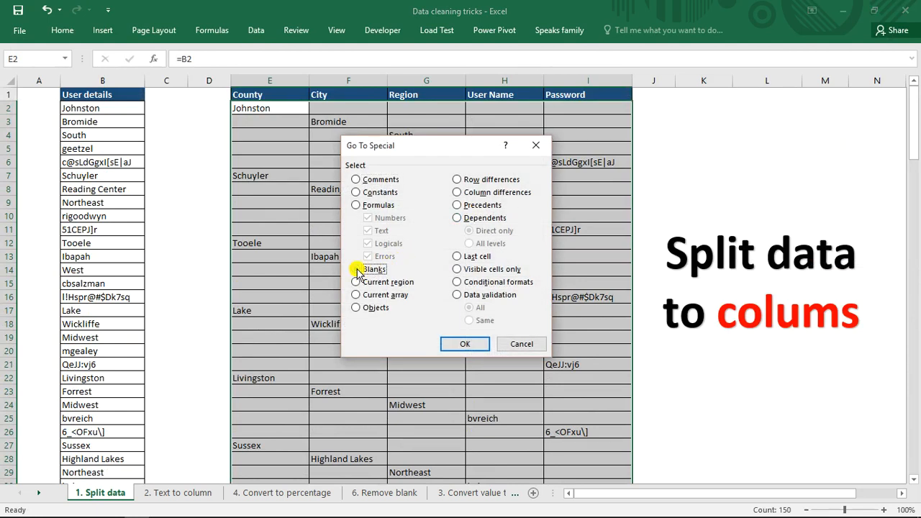
click(458, 343)
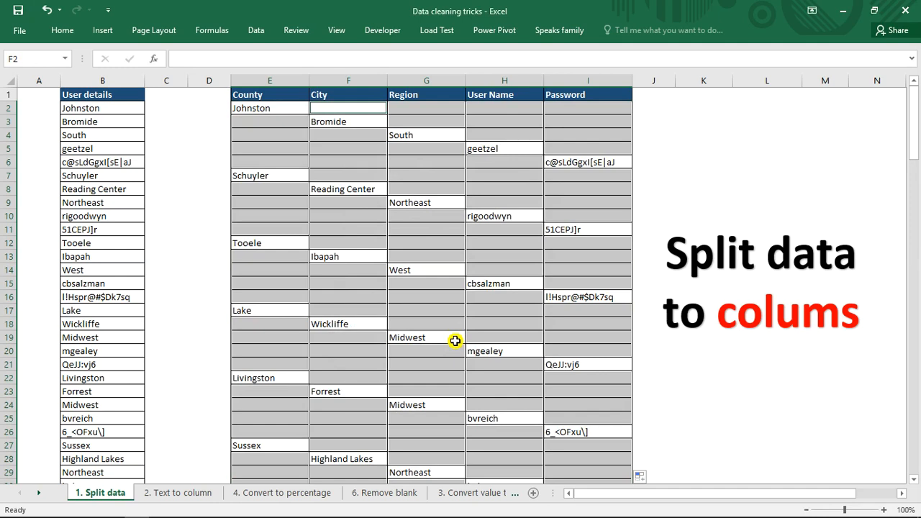
key(ctrl+minus)
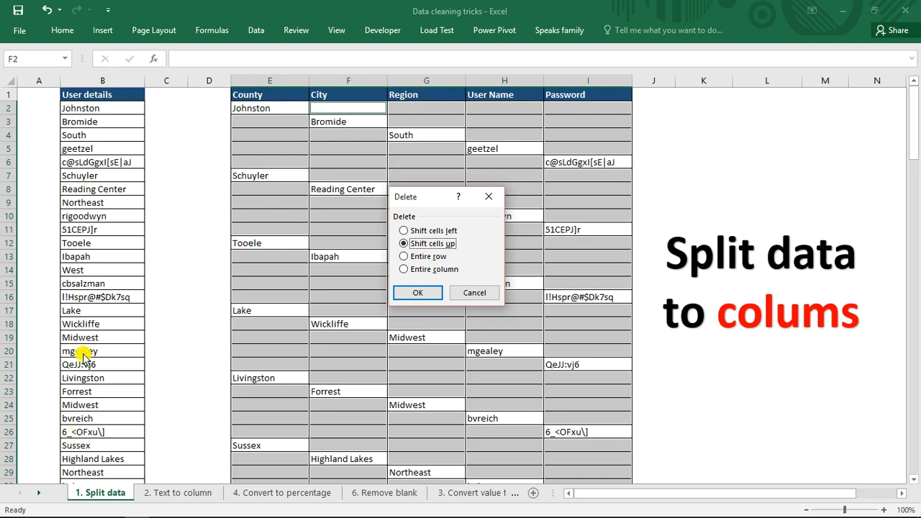
click(414, 257)
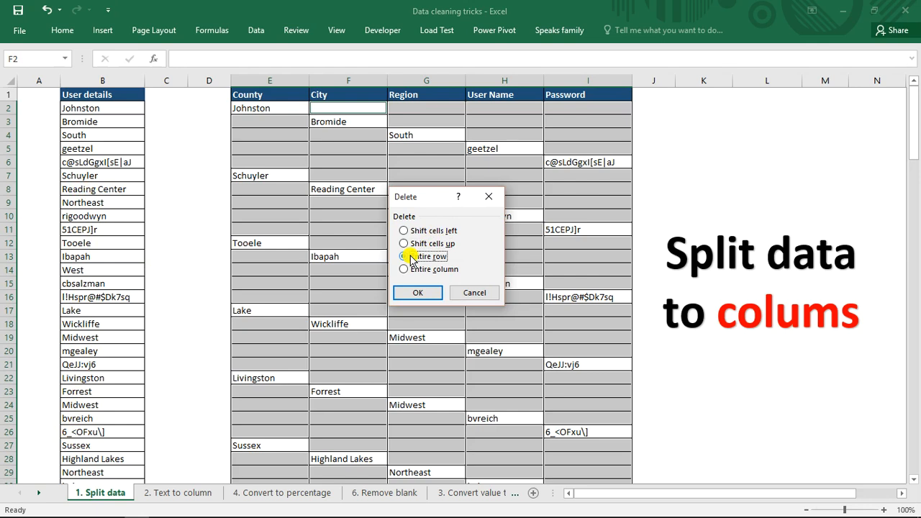
click(405, 244)
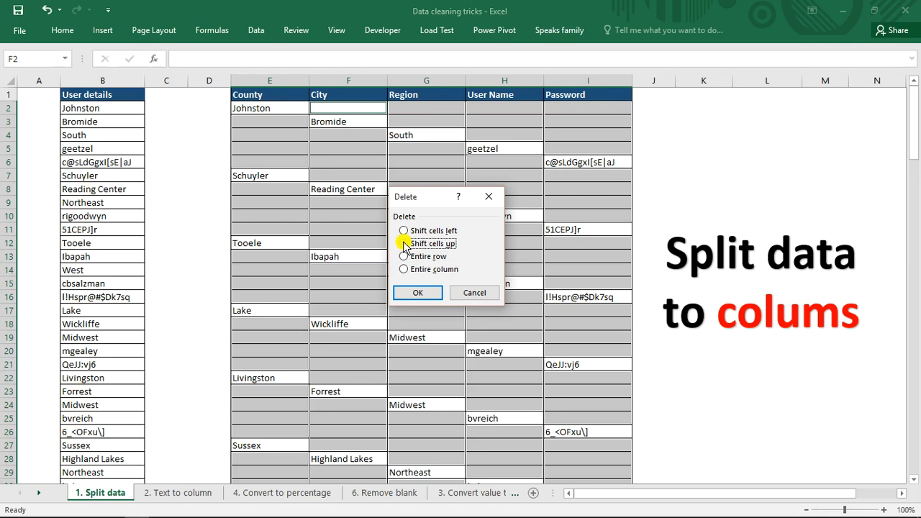
click(417, 294)
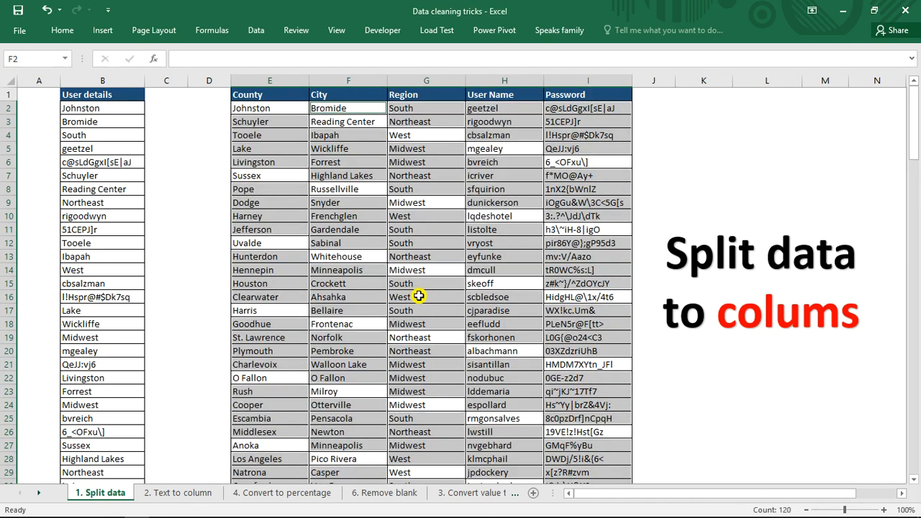
Step: Compare the split County, City, Region and User Name entries with the original five-row records in the User details column
click(481, 268)
mouse_move(913, 123)
mouse_down()
mouse_move(919, 146)
mouse_move(919, 126)
mouse_up()
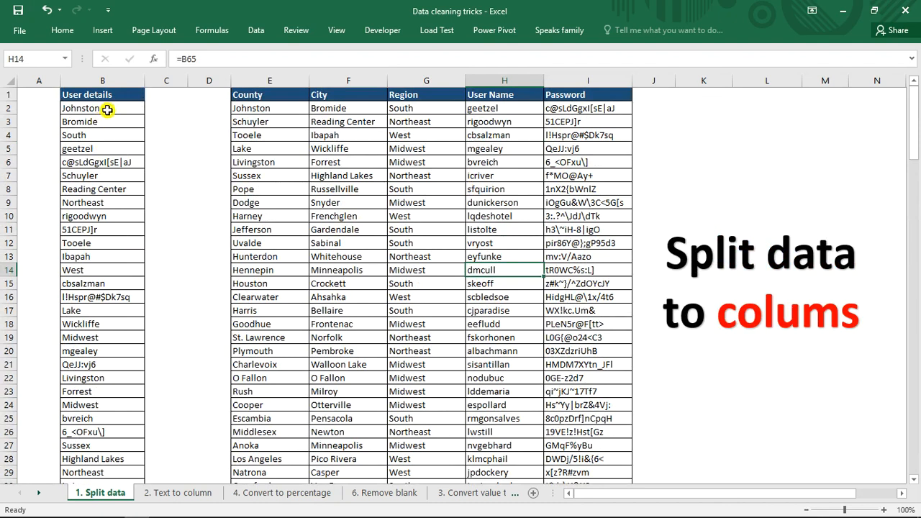
drag(107, 109, 107, 160)
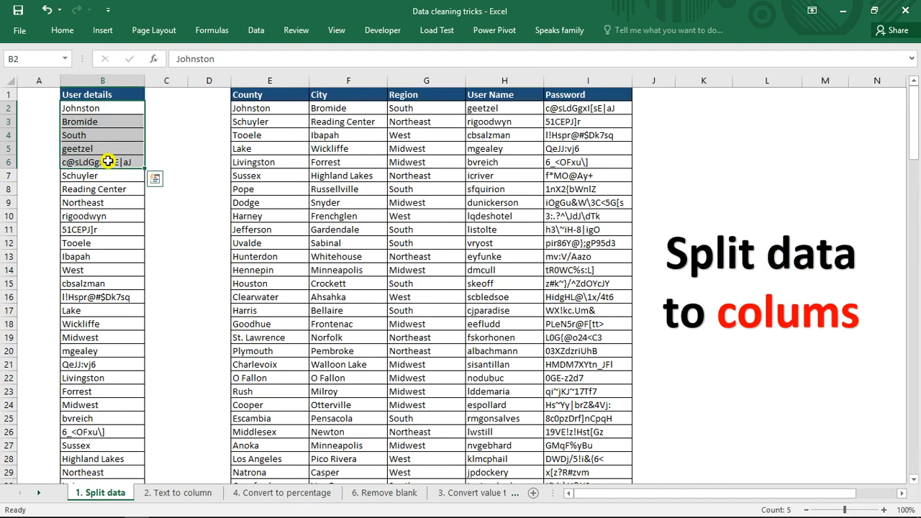
drag(107, 175, 105, 227)
click(271, 133)
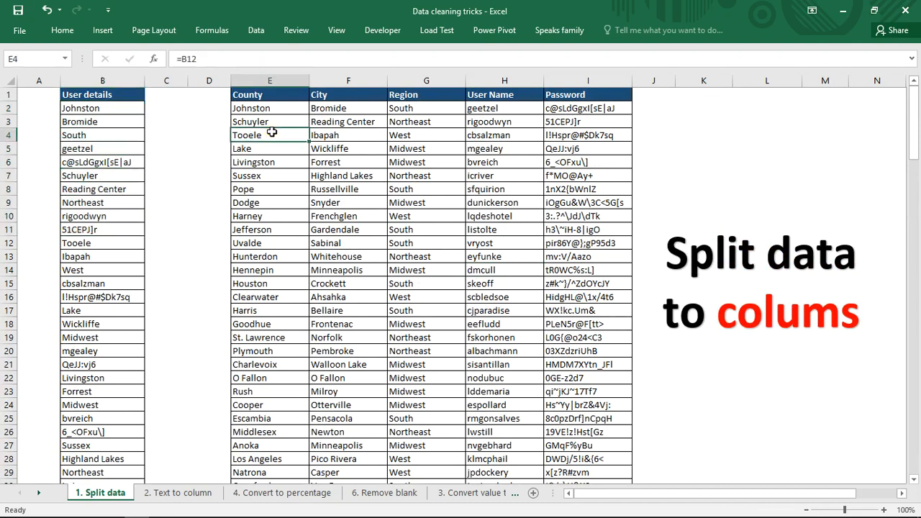
click(350, 134)
click(416, 134)
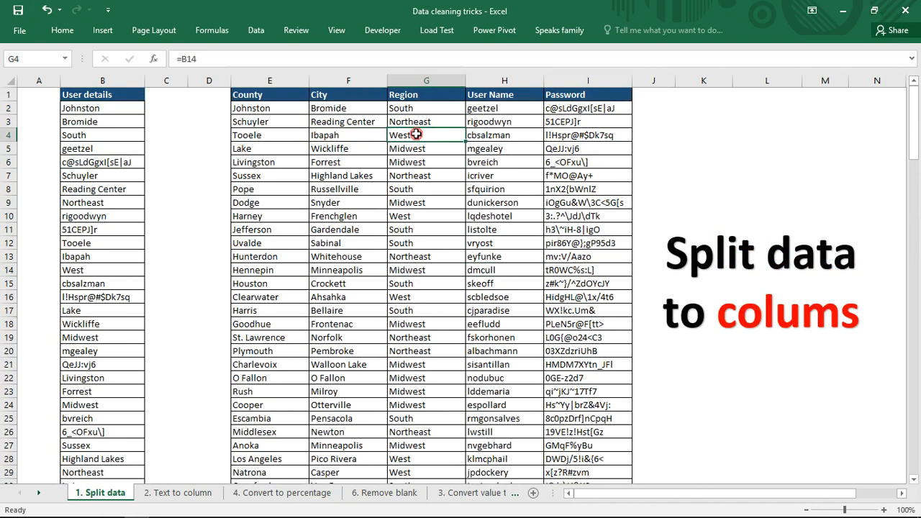
click(502, 122)
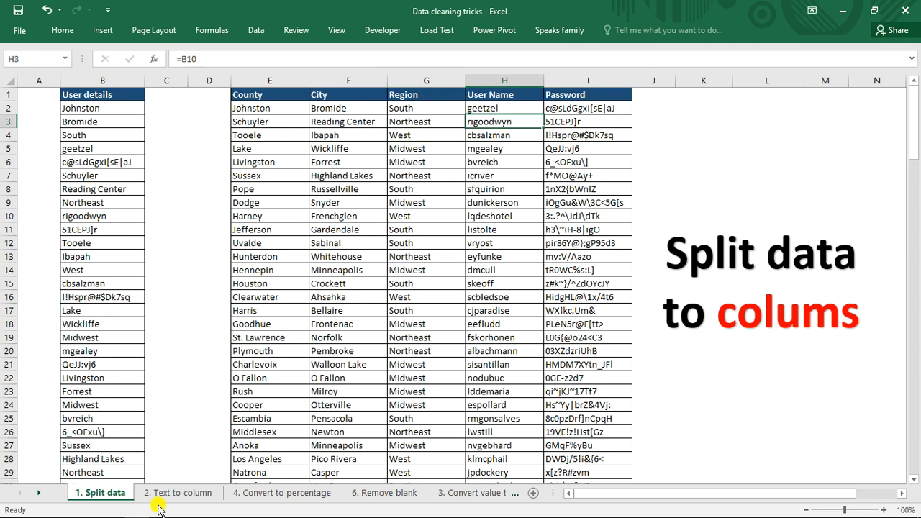
Step: On the Text to column sheet, start Text to Columns for all Customer details entries from A3 down, with Delimited as the data type
click(180, 493)
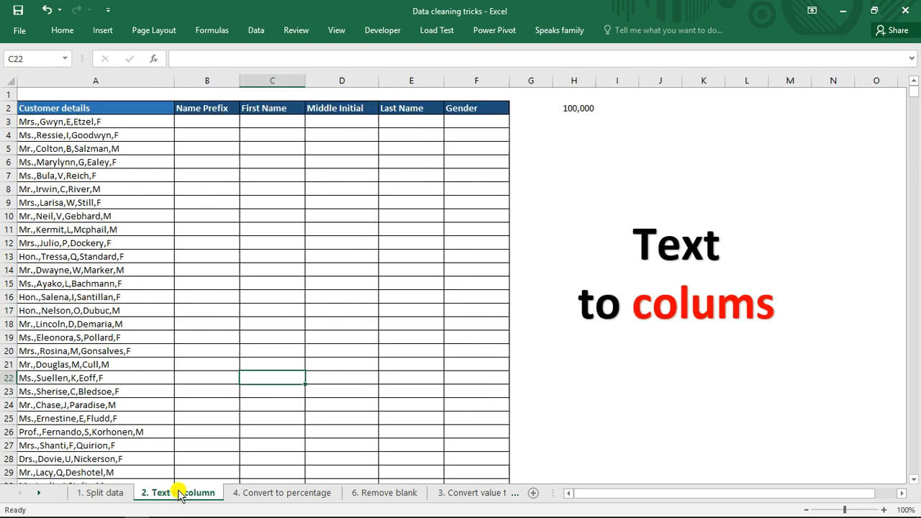
click(89, 124)
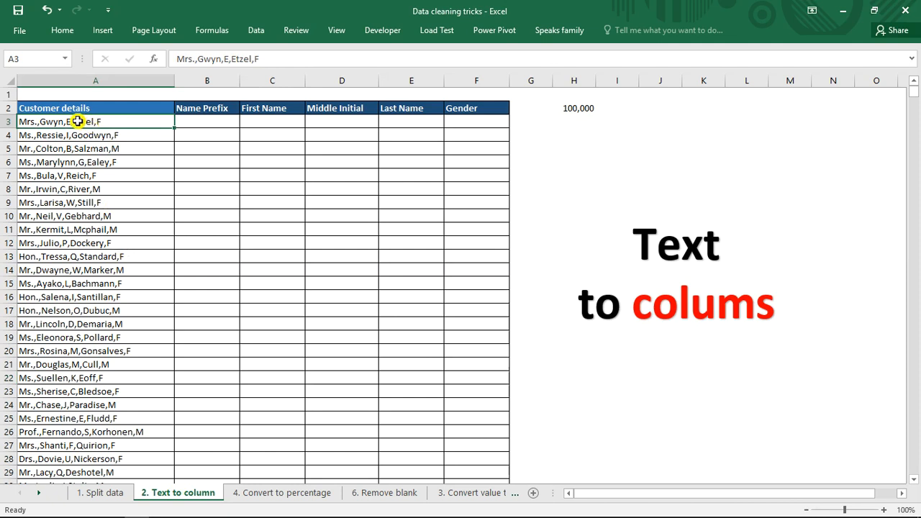
click(45, 133)
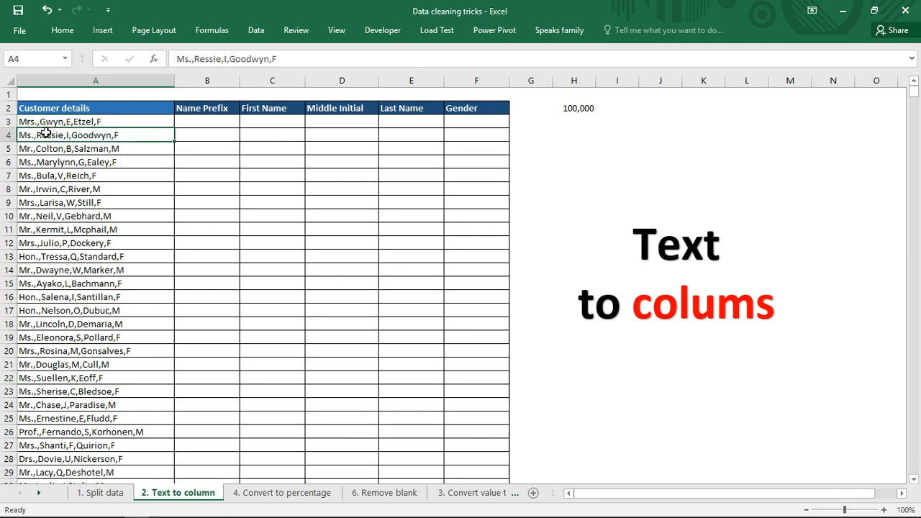
click(51, 149)
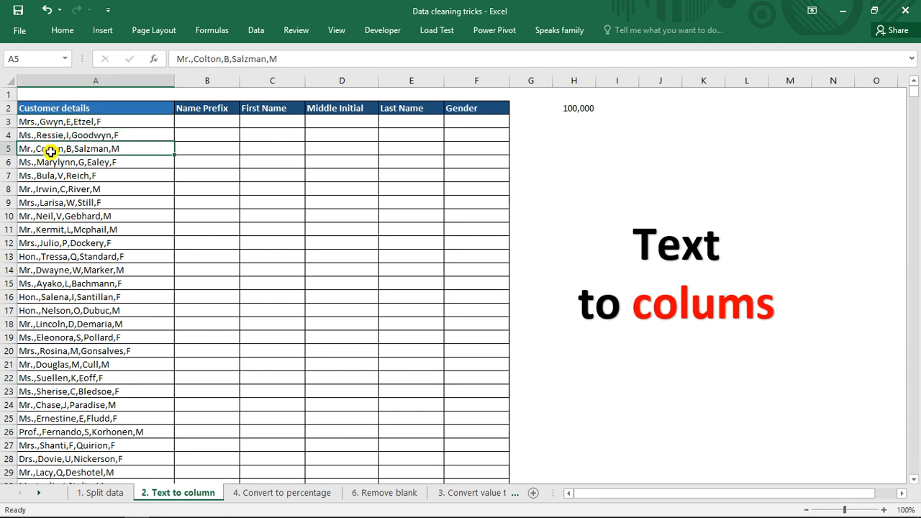
click(65, 122)
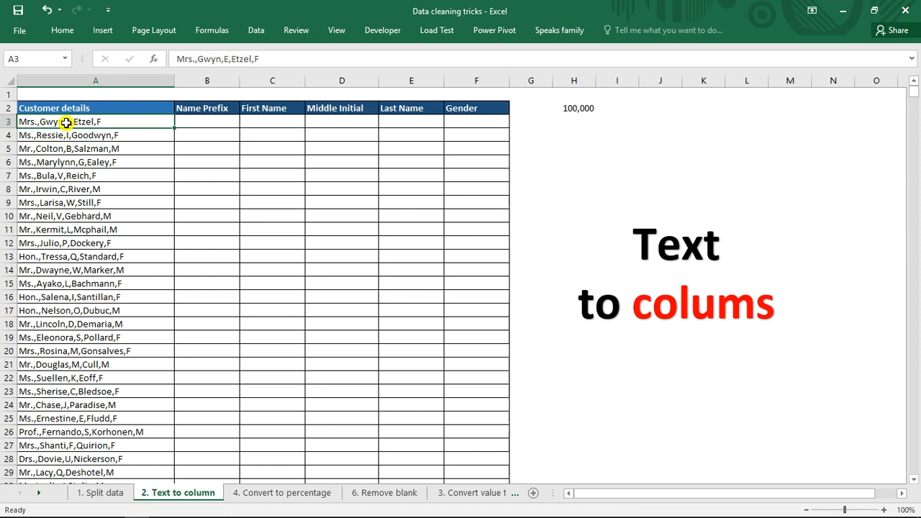
key(ctrl+shift+Down)
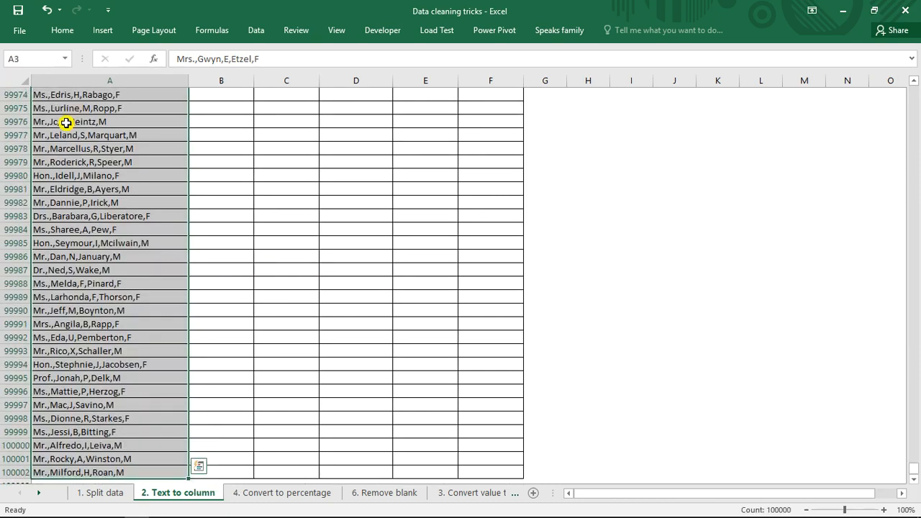
click(253, 30)
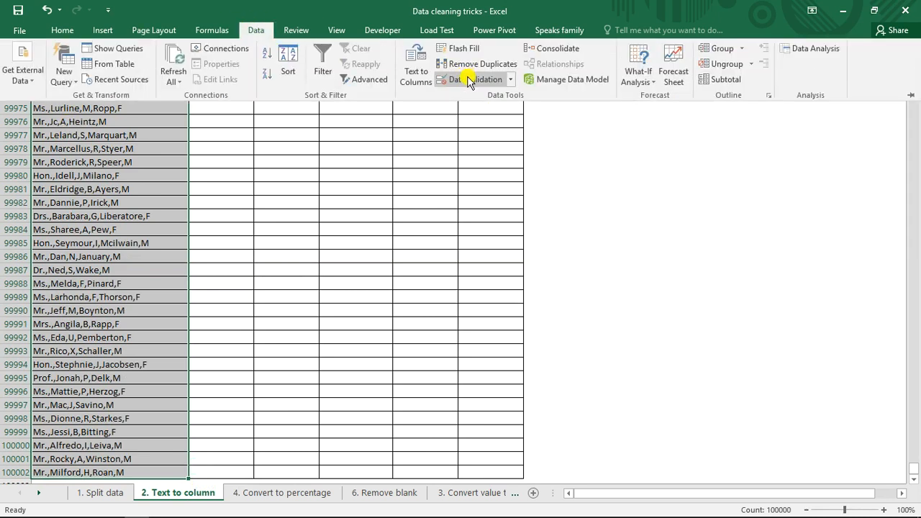
click(422, 61)
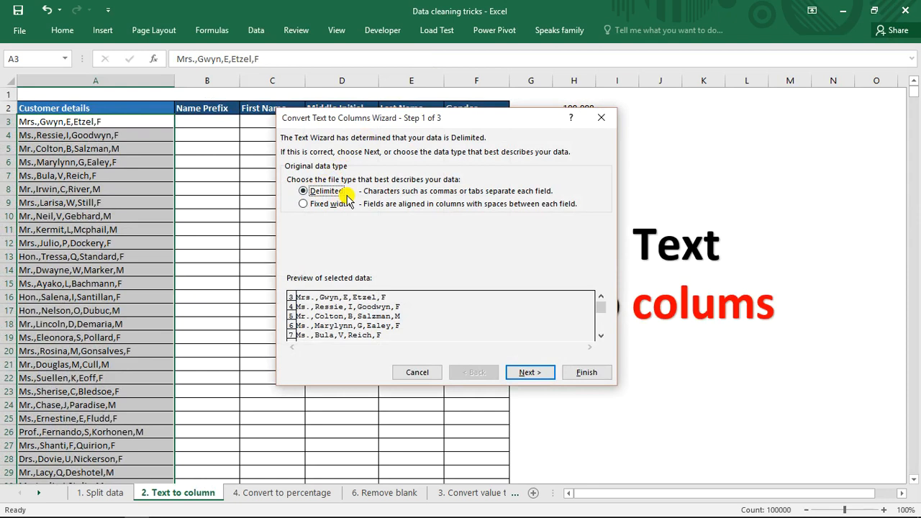
click(529, 374)
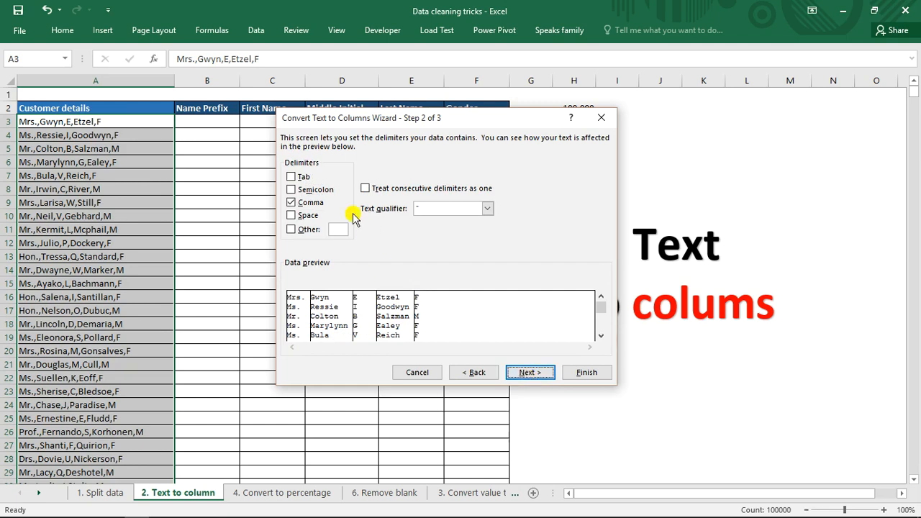
Step: Try the Space, Semicolon, Tab and Other delimiters in the wizard preview, and return to Comma as the only delimiter
click(290, 202)
click(291, 216)
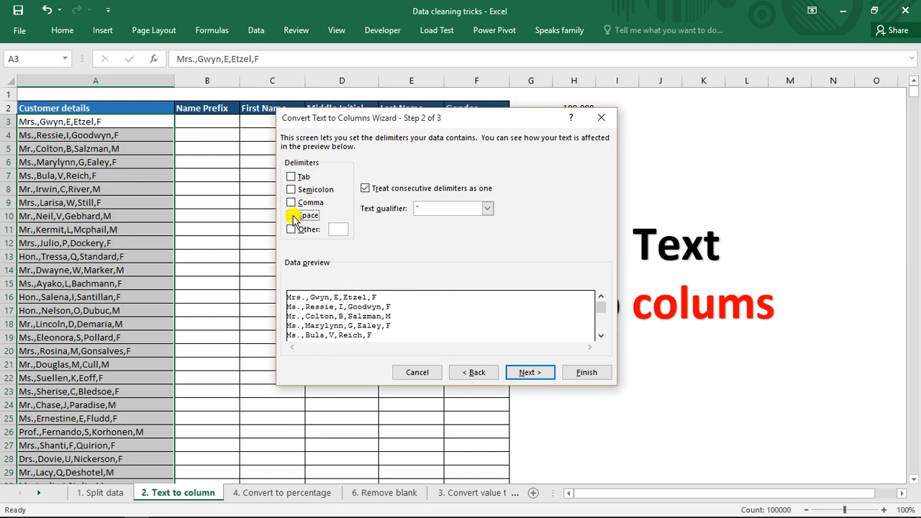
click(291, 215)
click(292, 203)
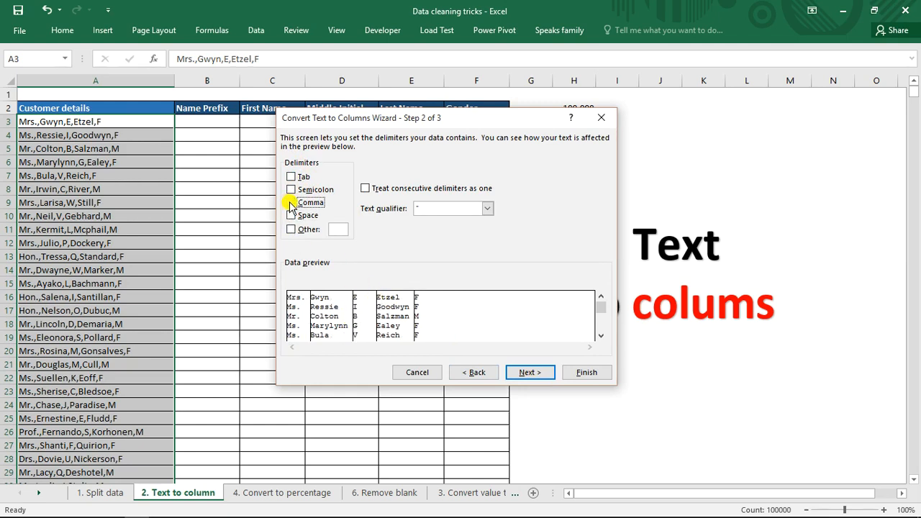
click(291, 203)
click(292, 190)
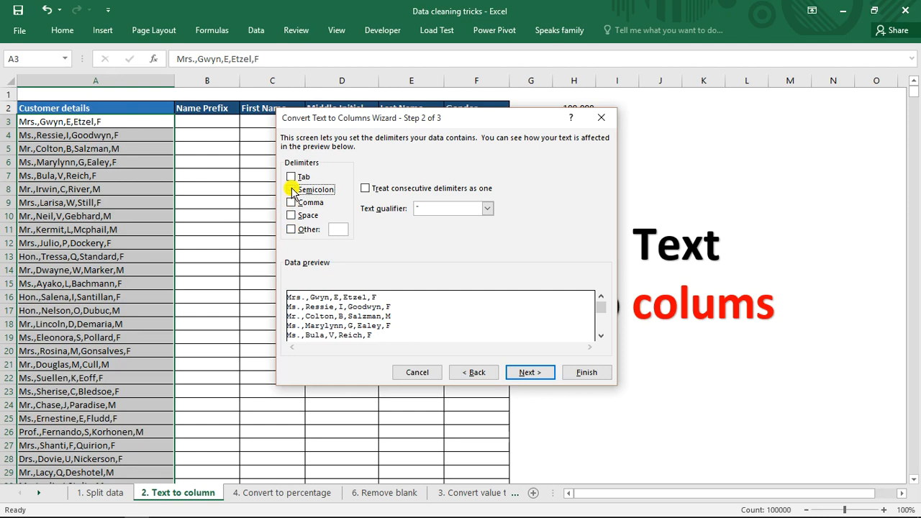
click(295, 178)
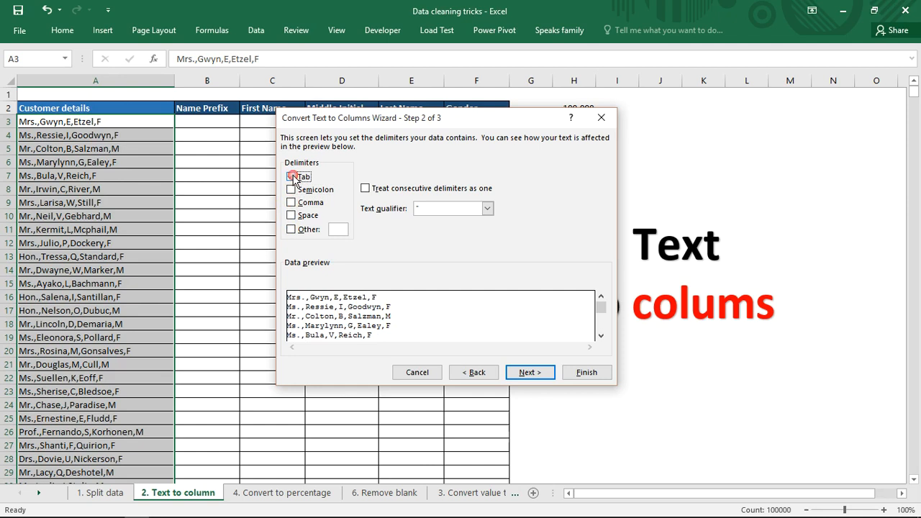
click(294, 178)
click(292, 230)
click(342, 228)
click(291, 229)
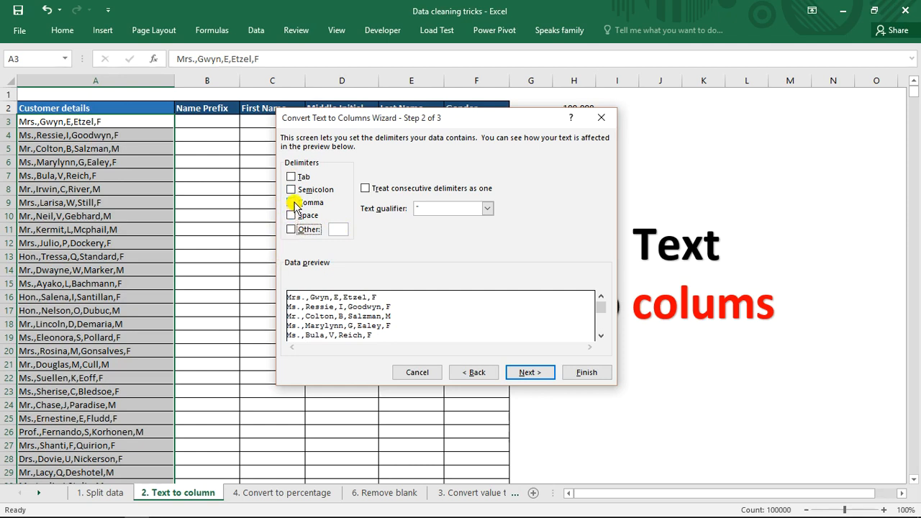
click(292, 203)
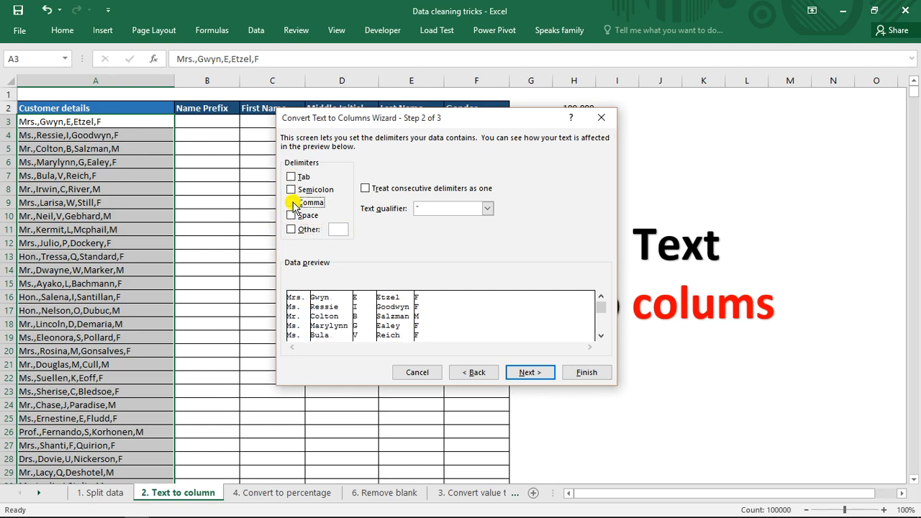
Step: Set the split's destination to $B$3 with General column format and finish the conversion, accepting replacement of existing data
click(533, 373)
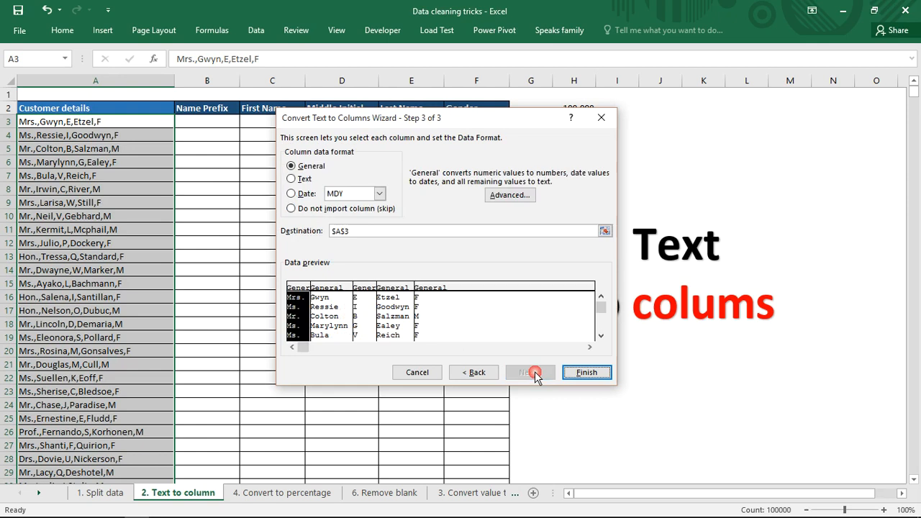
click(382, 231)
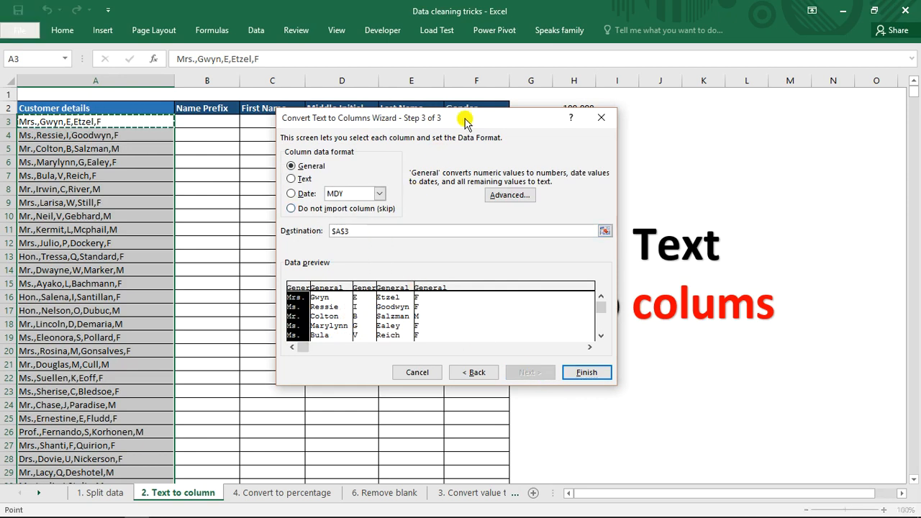
drag(475, 122, 648, 120)
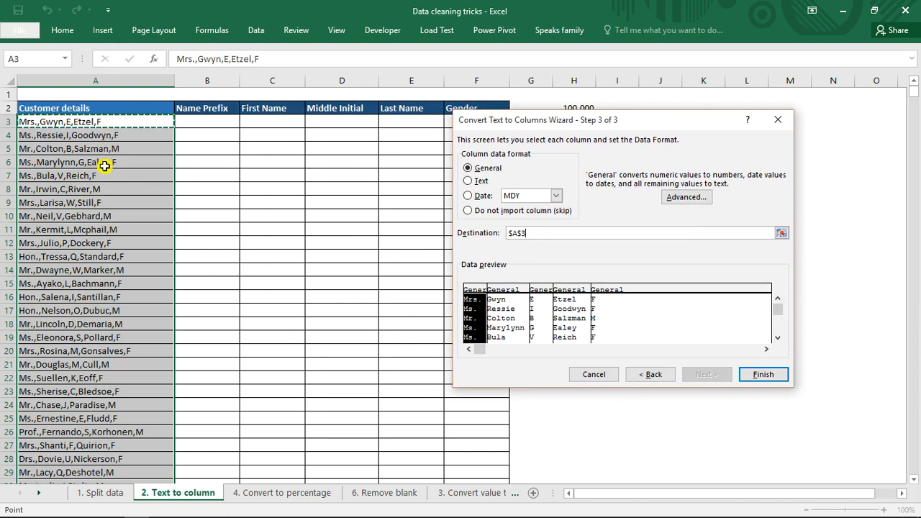
click(223, 126)
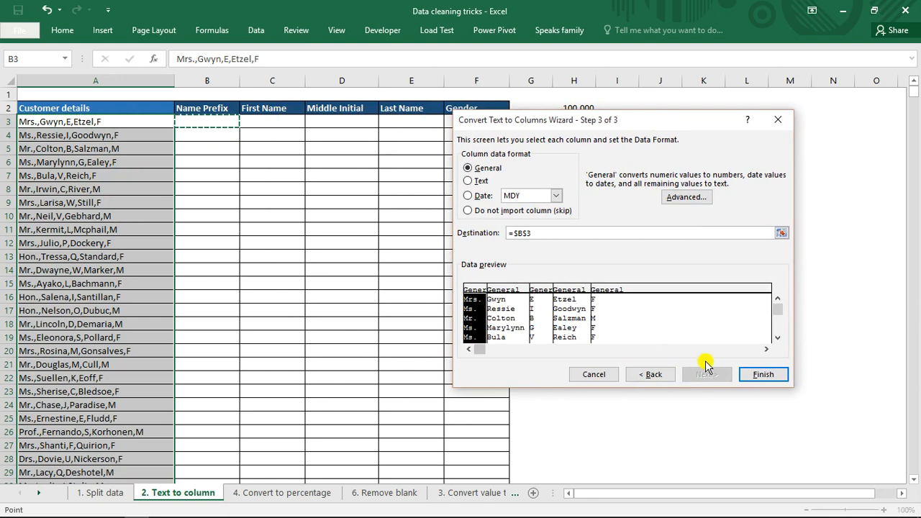
click(750, 375)
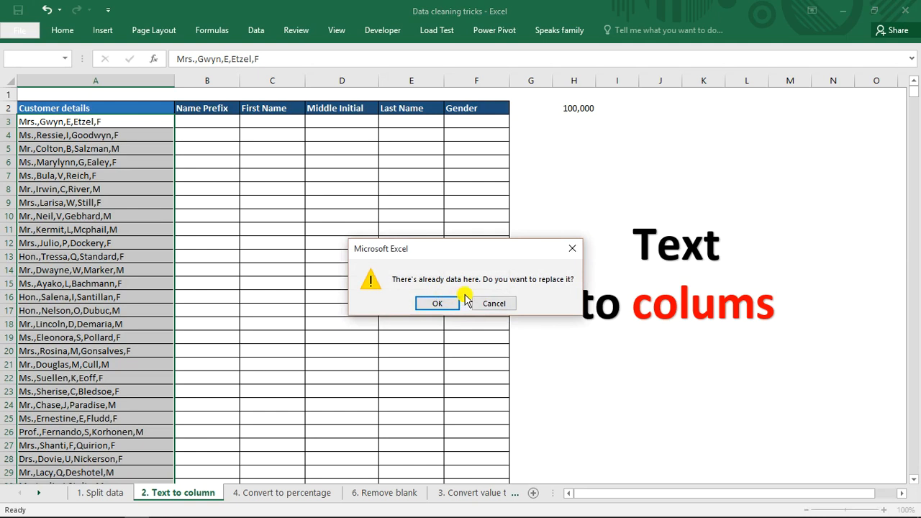
click(441, 303)
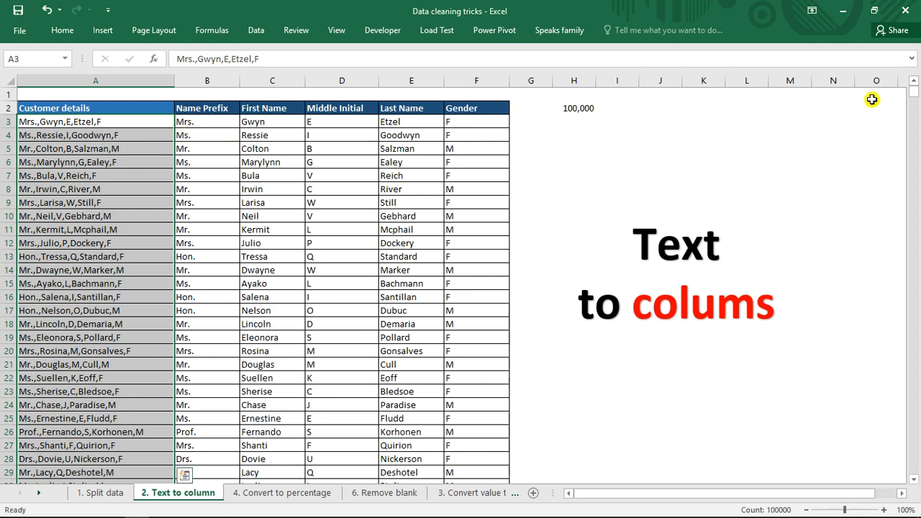
Step: Check the split Name Prefix, Middle Initial, Last Name and Gender entries in the first customer rows
mouse_move(914, 96)
mouse_down()
mouse_move(916, 421)
mouse_move(915, 88)
mouse_up()
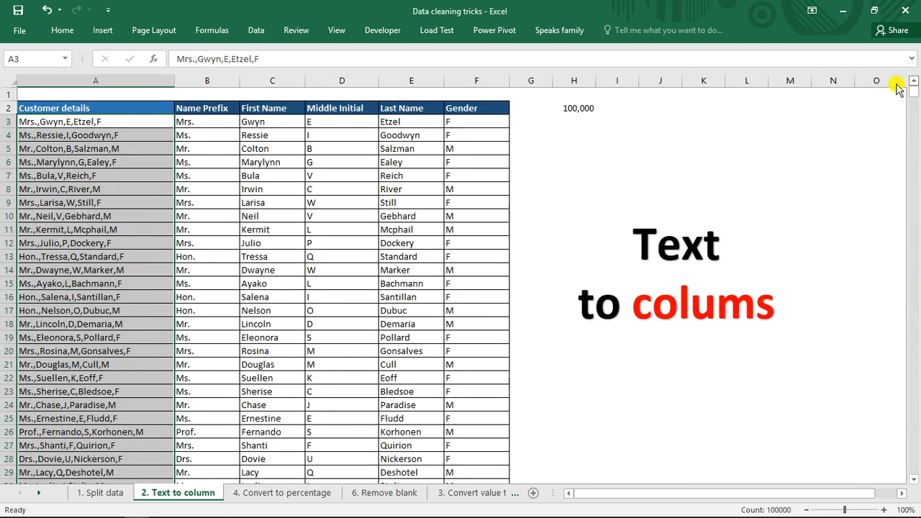
click(209, 129)
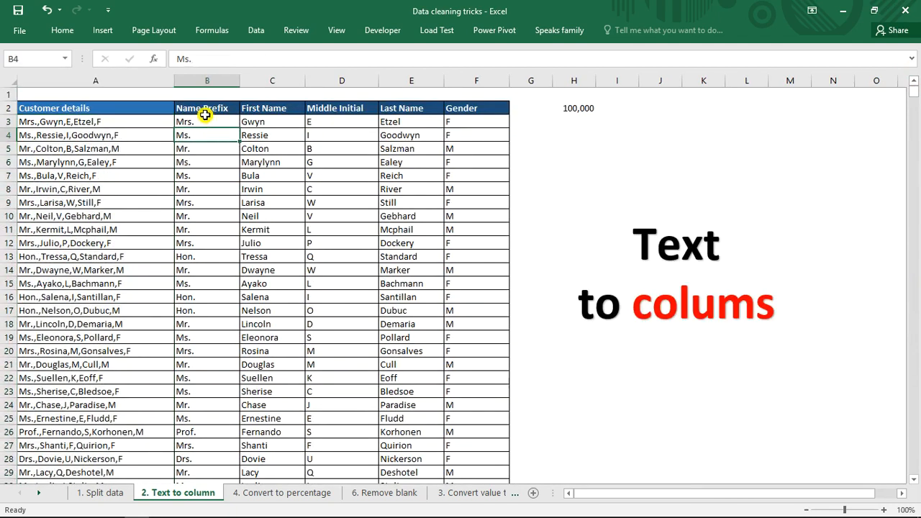
click(318, 123)
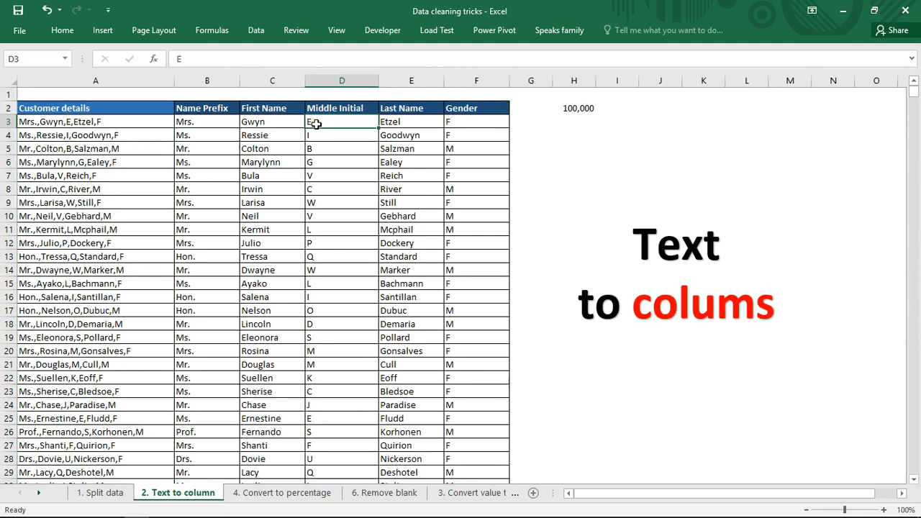
click(417, 134)
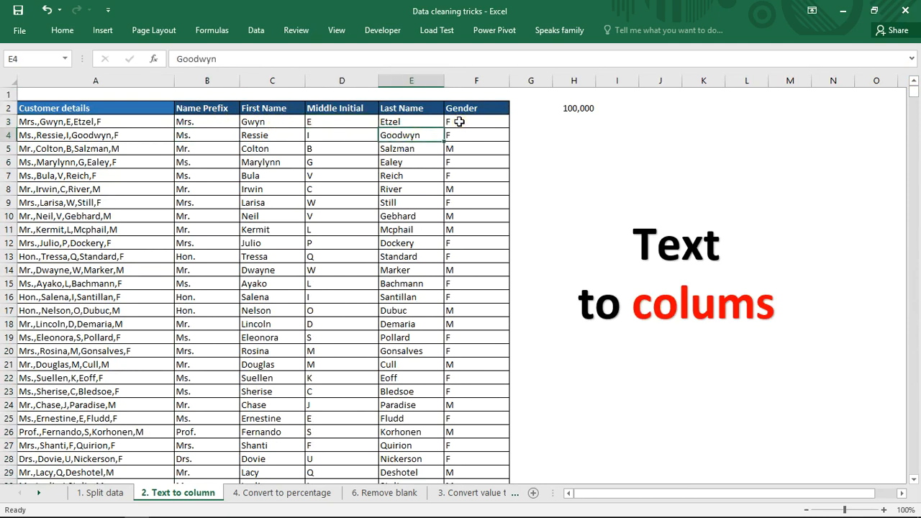
click(459, 122)
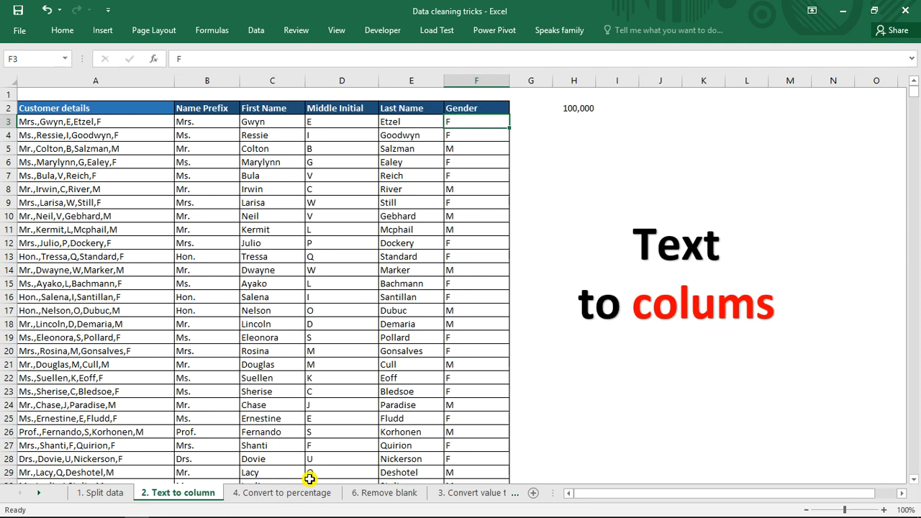
Step: Switch to the Convert to percentage sheet and examine the plain numbers in the Sales percentage column
click(268, 495)
click(349, 165)
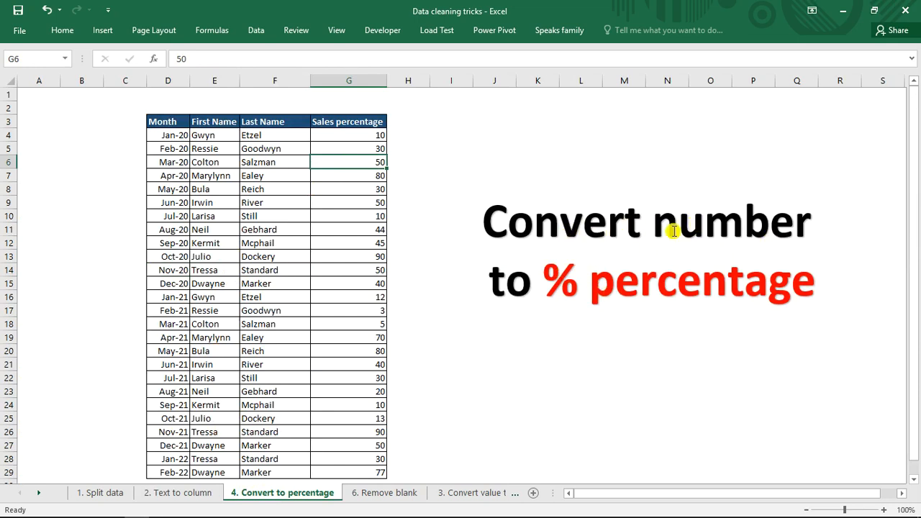
click(351, 134)
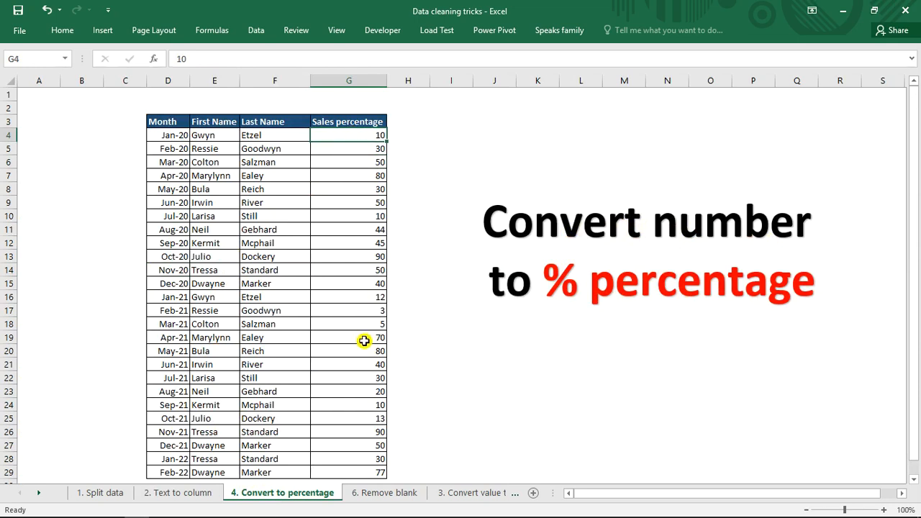
click(360, 175)
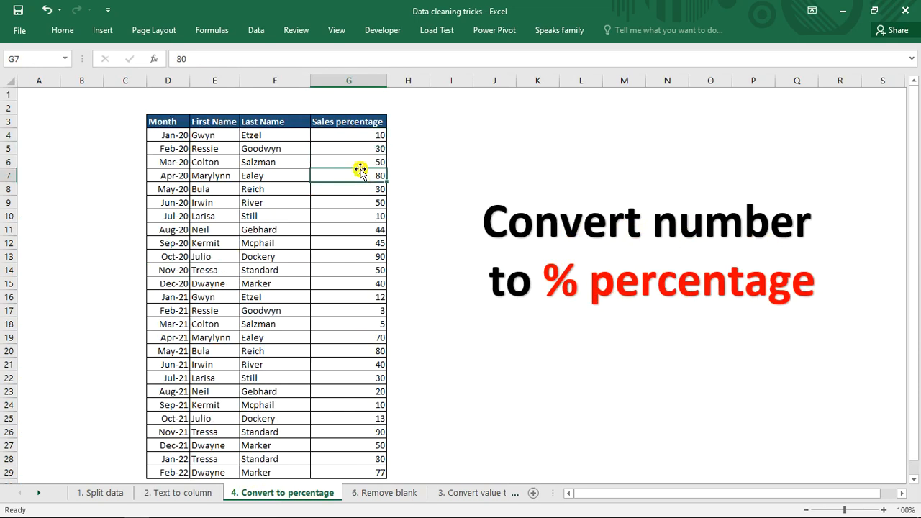
Step: Try to convert the Sales percentage values in G4:G29 directly with the Percent Style number format
drag(358, 136, 359, 325)
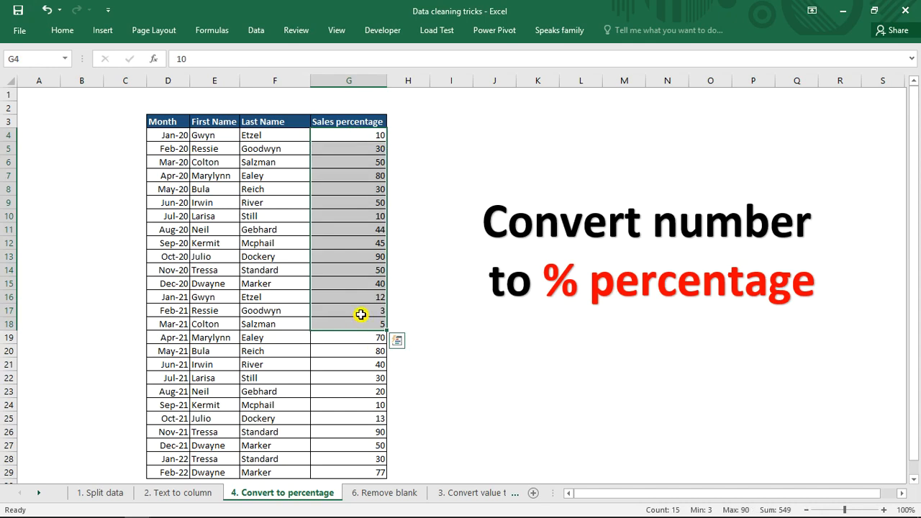
click(363, 133)
drag(364, 133, 361, 416)
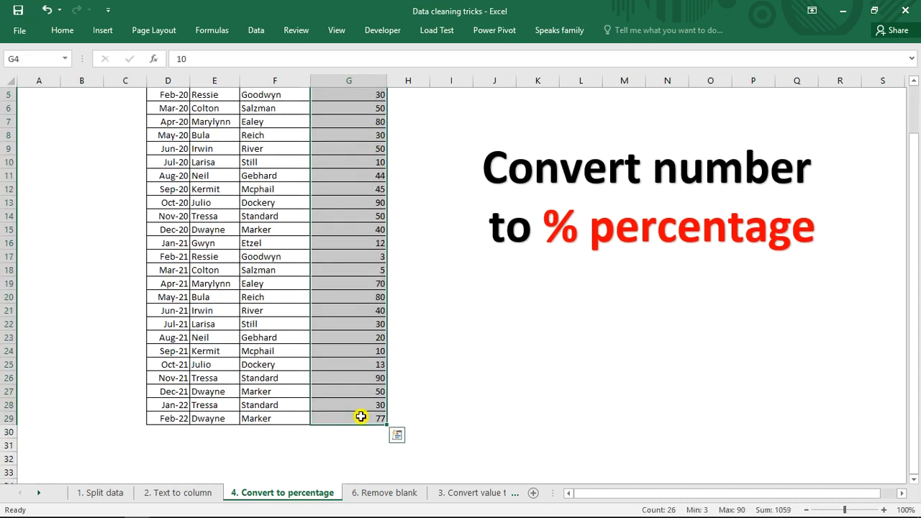
click(74, 35)
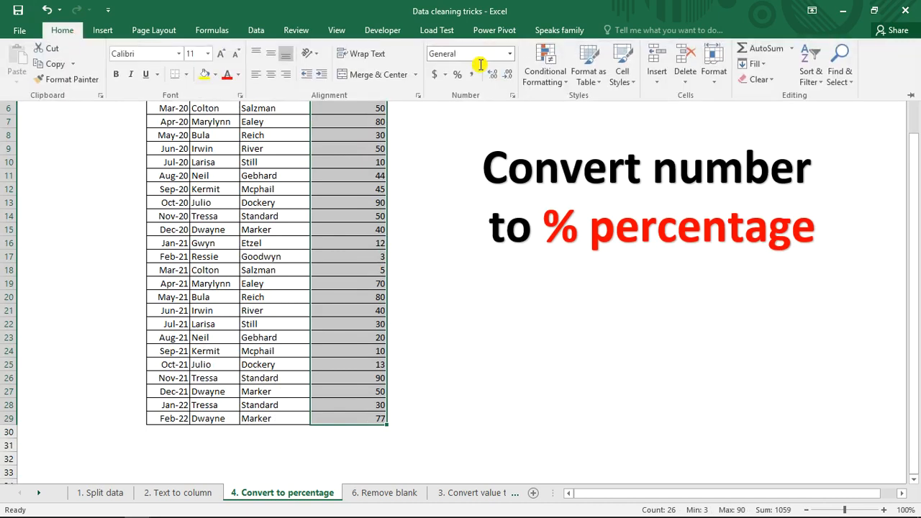
click(452, 74)
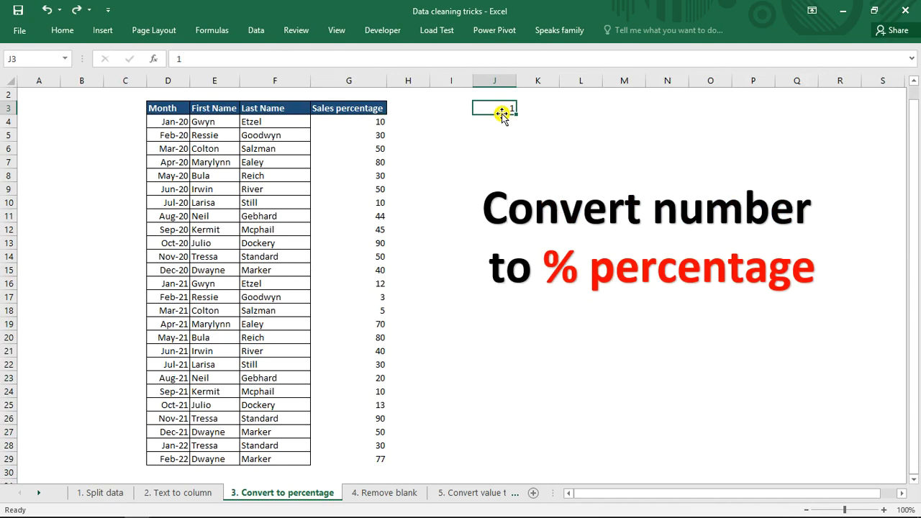
Step: Enter 100 in cell J3 beside the sales table and copy that cell
double_click(502, 114)
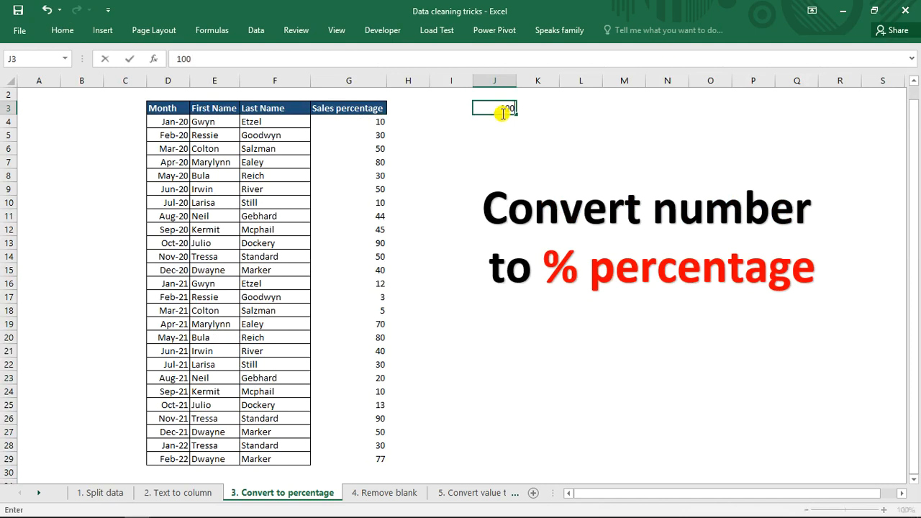
key(ctrl+Return)
key(ctrl+c)
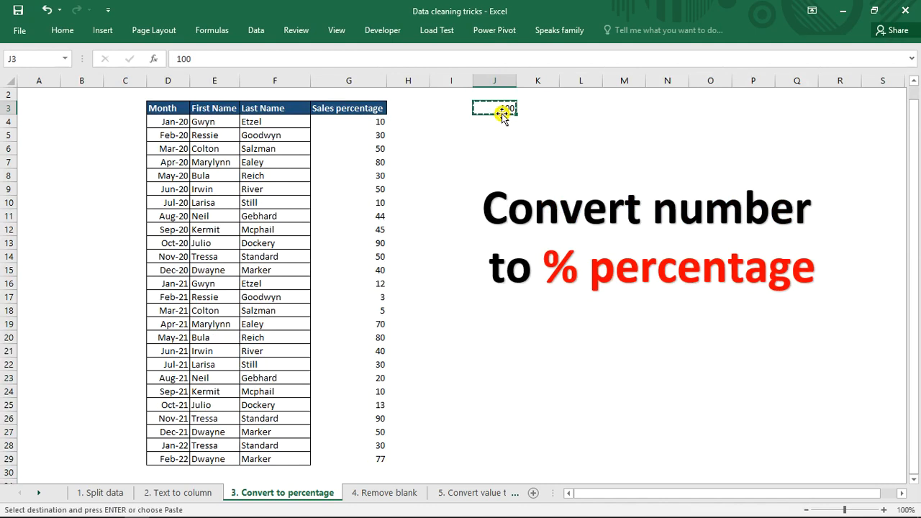
Step: Divide the Sales percentage values in G4:G29 by the copied 100 using Paste Special with the Divide operation
click(353, 121)
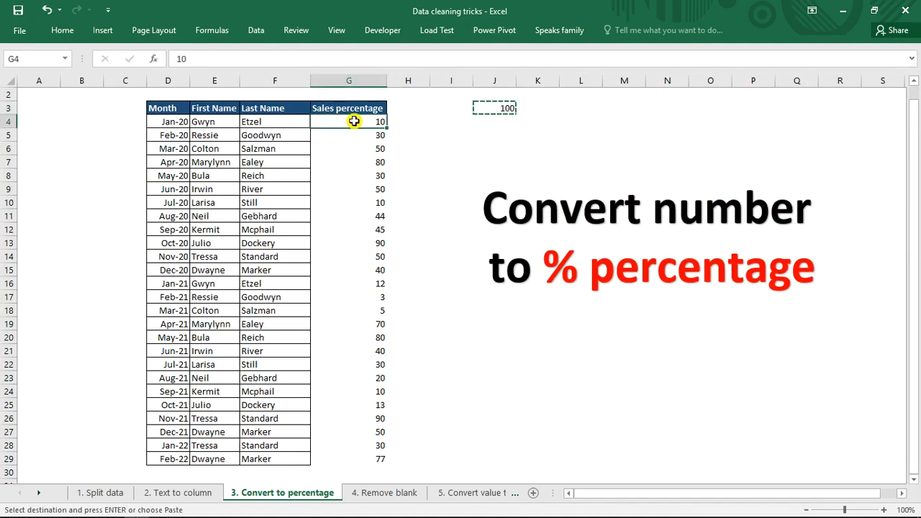
drag(355, 154, 362, 455)
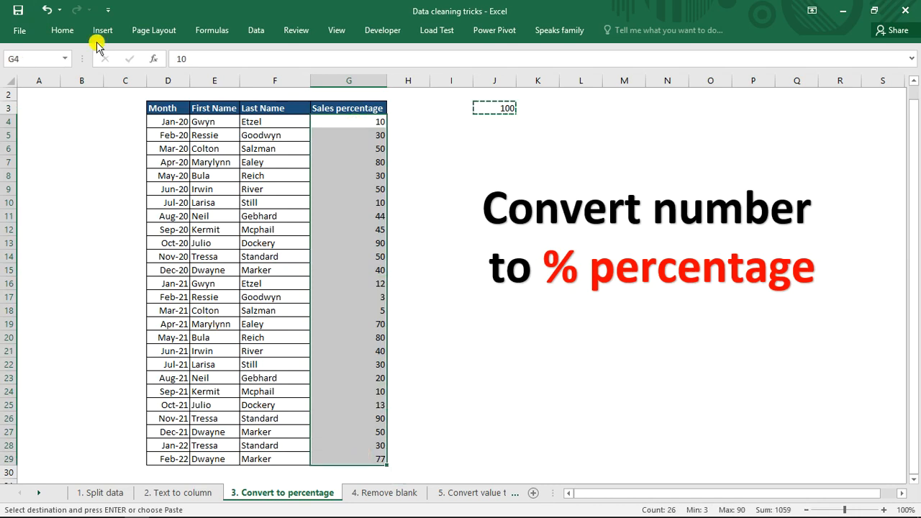
click(65, 32)
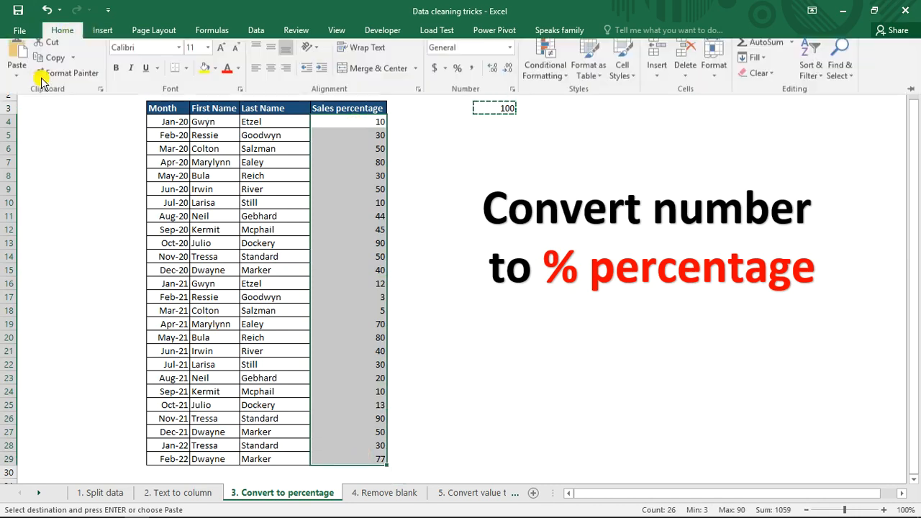
click(16, 81)
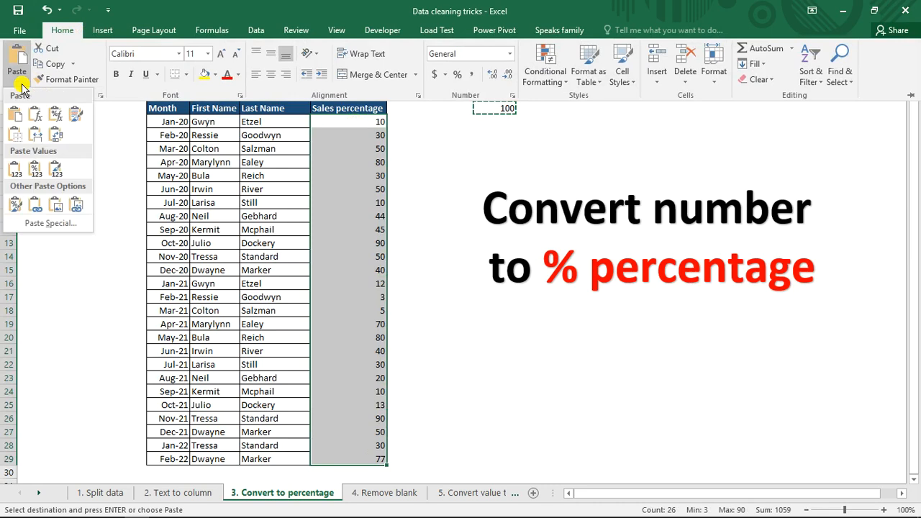
click(50, 224)
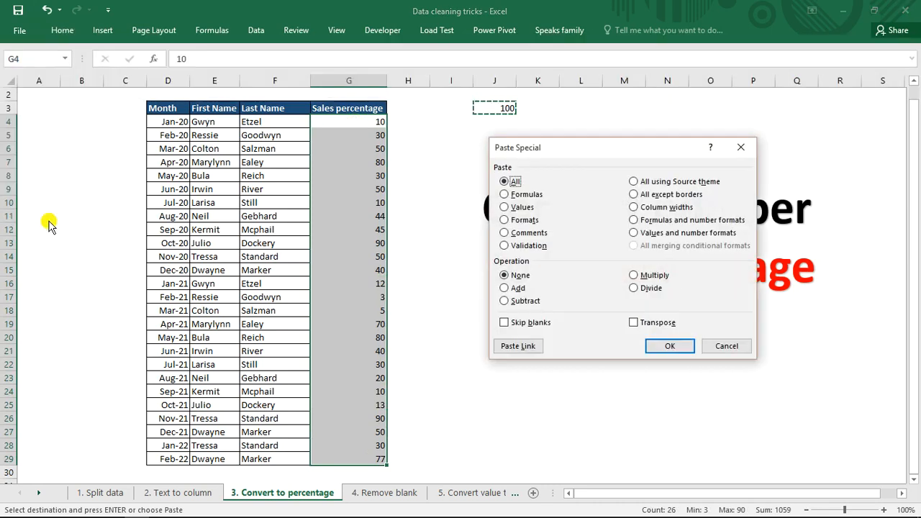
click(635, 288)
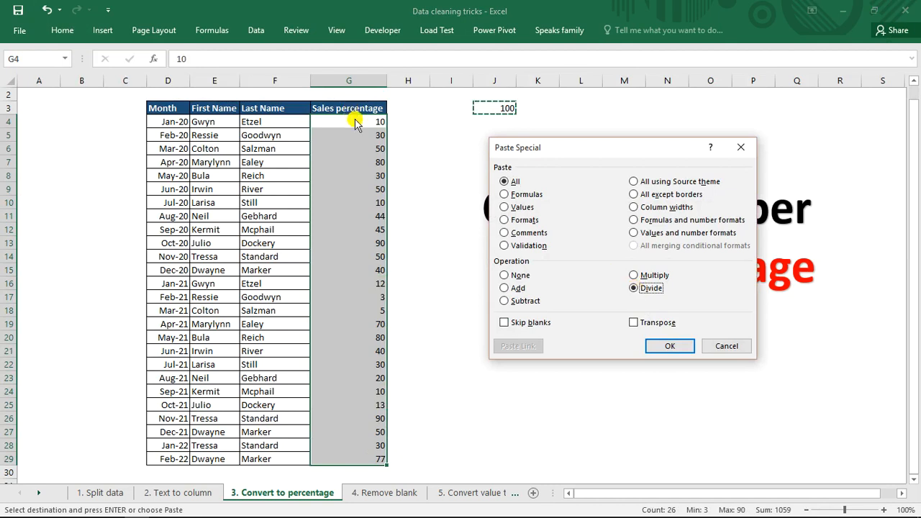
click(659, 345)
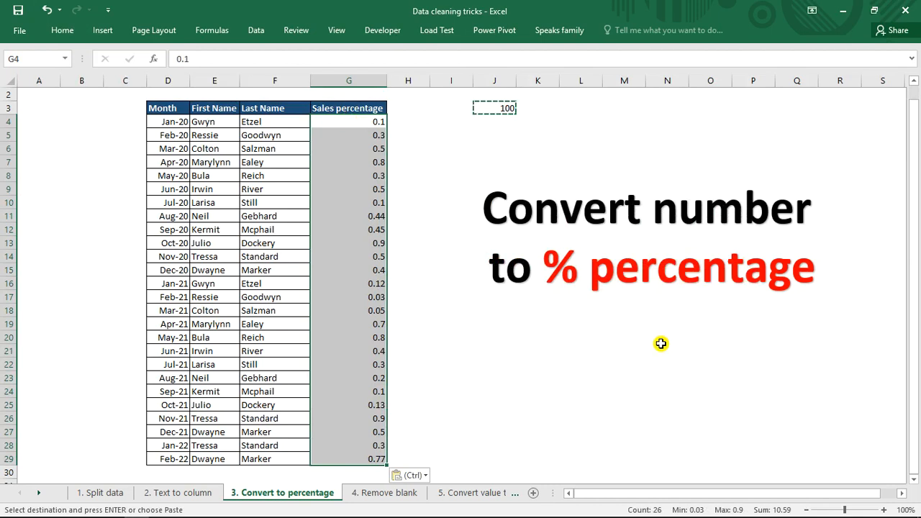
key(Escape)
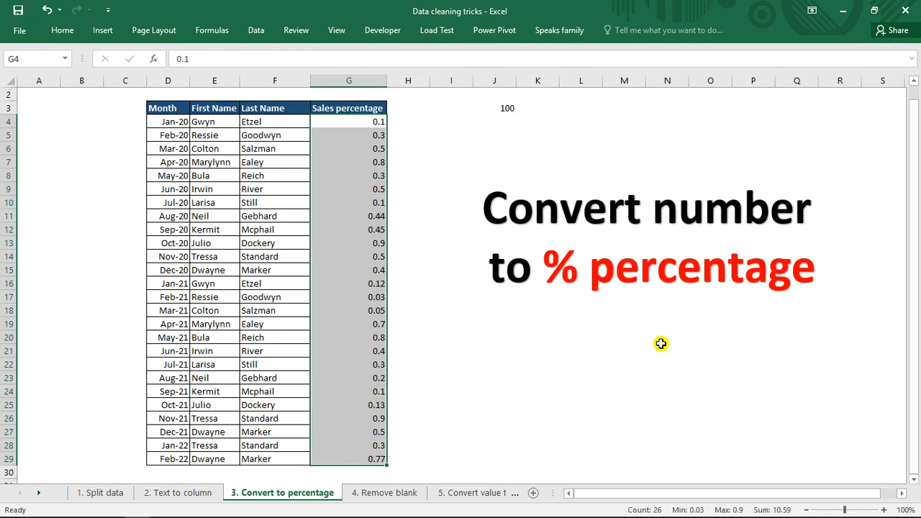
Step: Format the Sales percentage values in G4:G29 as Percentage with 1 decimal place
key(ctrl+1)
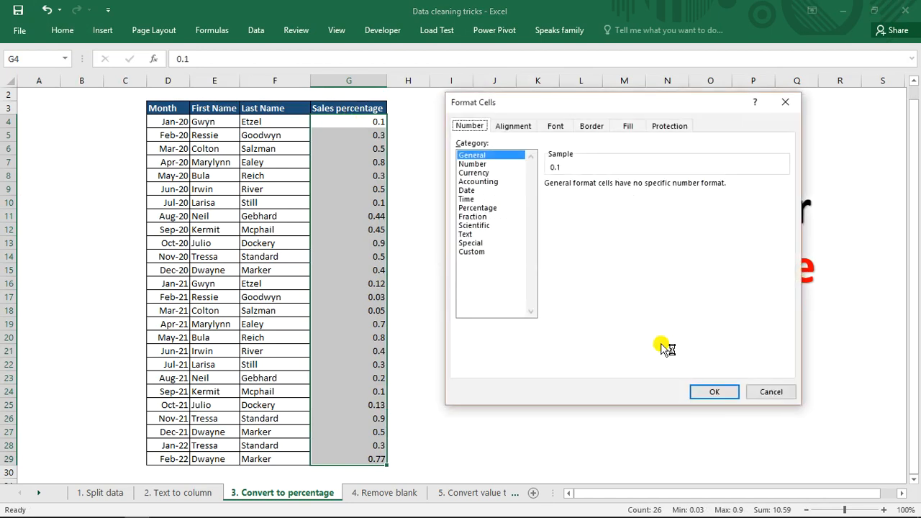
click(491, 208)
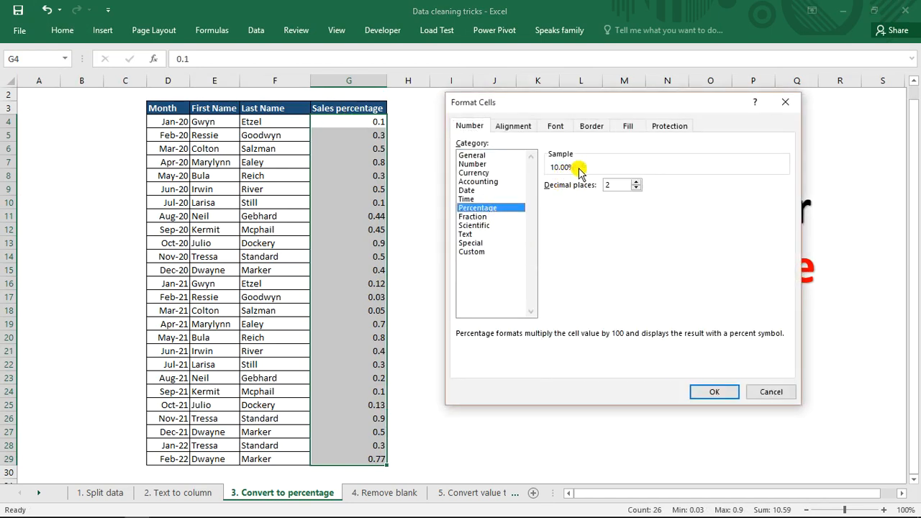
click(639, 189)
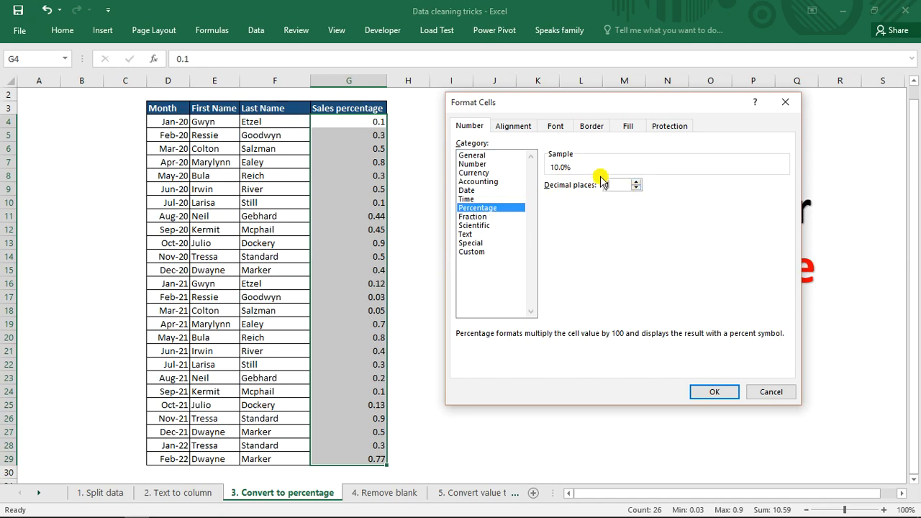
click(712, 393)
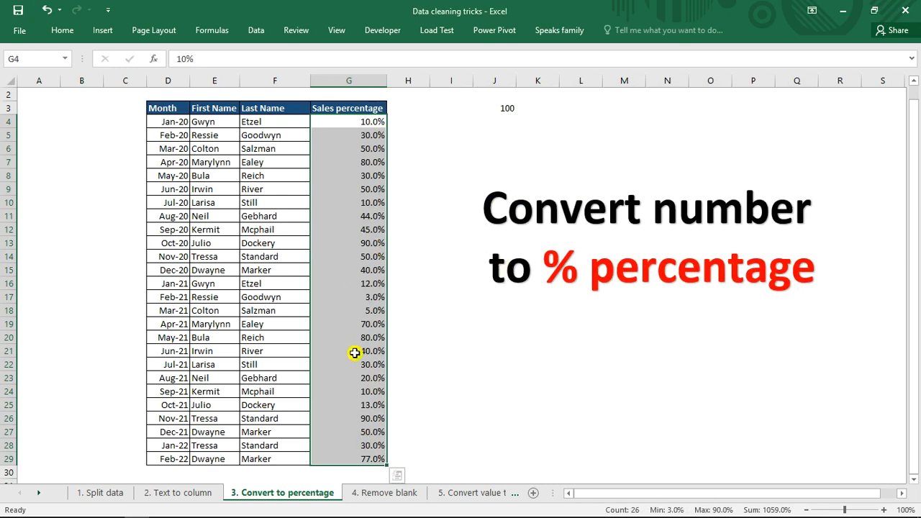
Step: Reduce the percentages in G4:G29 to zero decimal places and check several of the converted cells
click(71, 30)
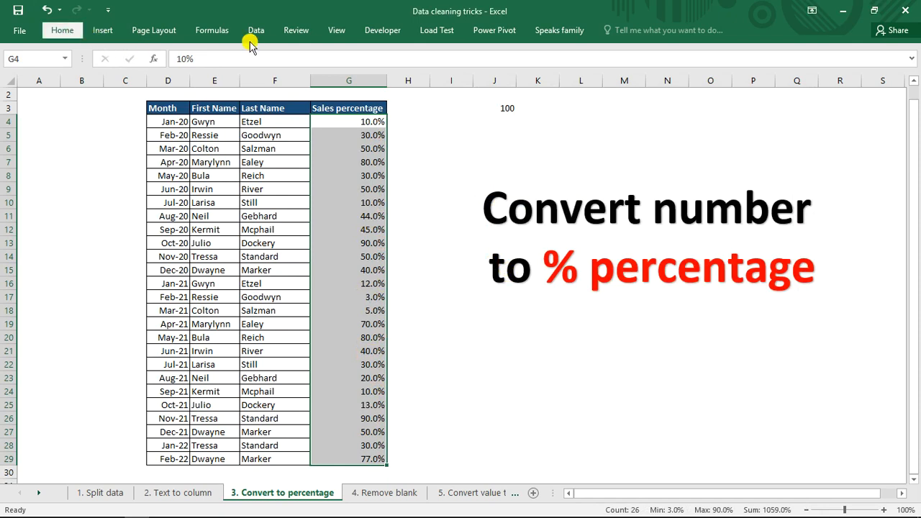
click(508, 75)
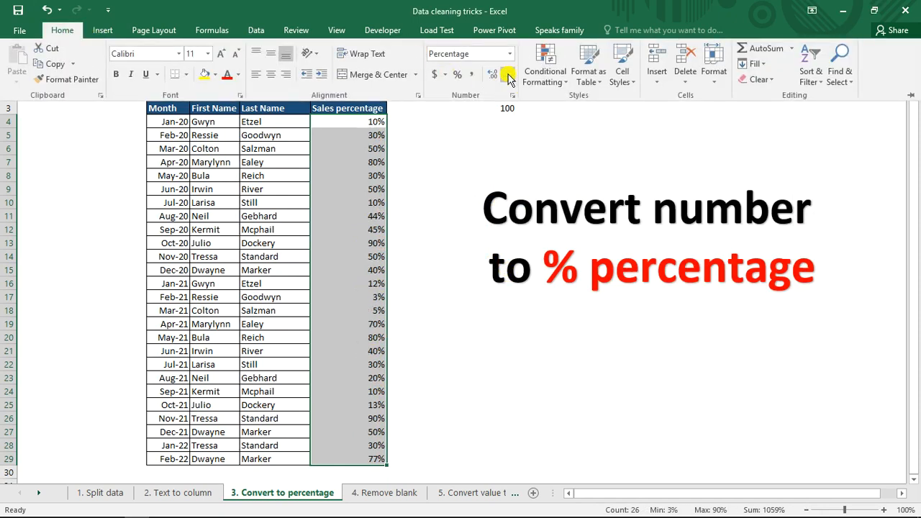
click(440, 220)
click(362, 123)
click(369, 137)
click(374, 159)
click(365, 204)
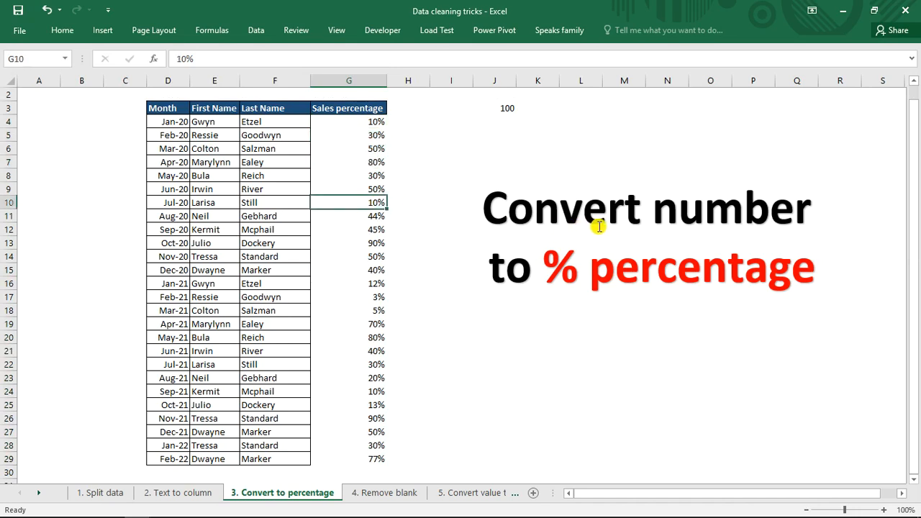
Step: Switch to the Remove blank sheet and delete the incomplete row 16
click(389, 493)
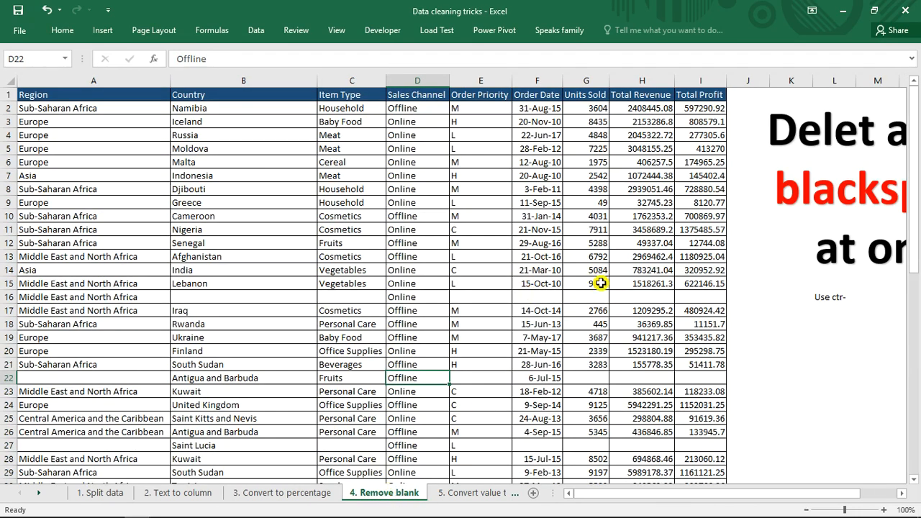
click(5, 297)
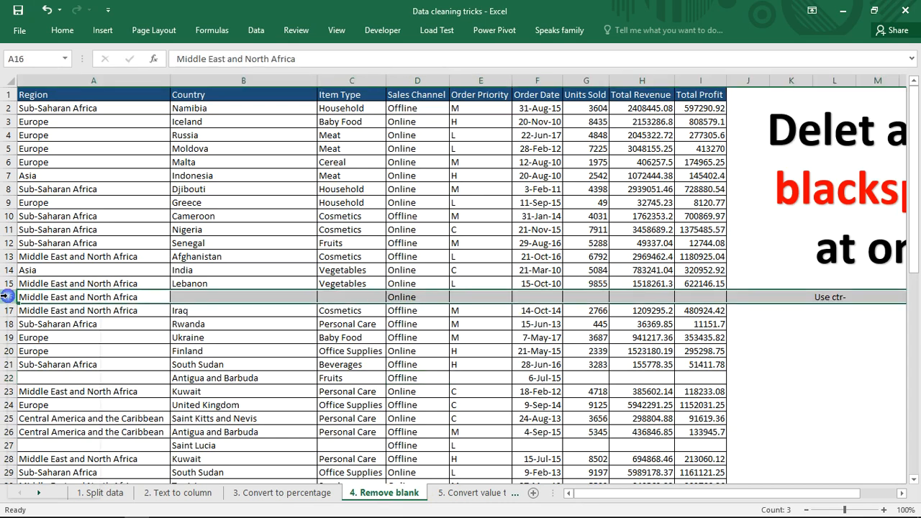
right_click(6, 297)
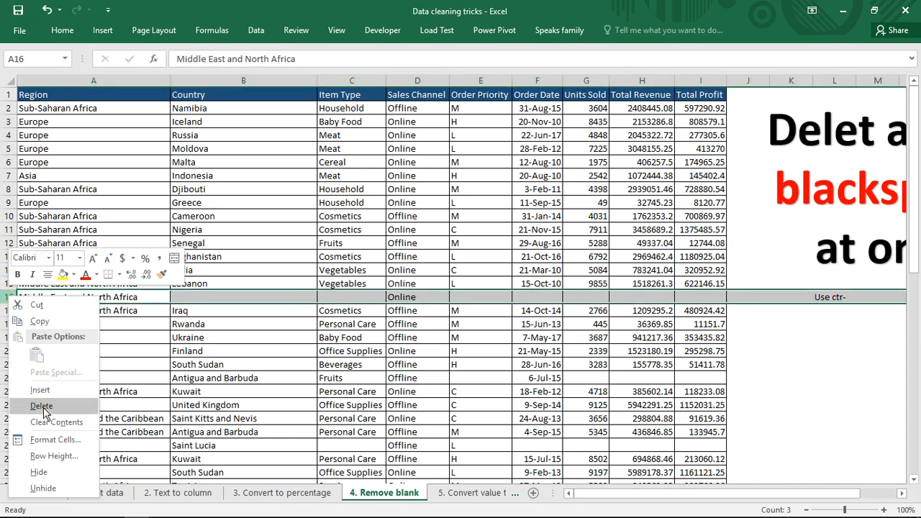
click(42, 407)
click(309, 330)
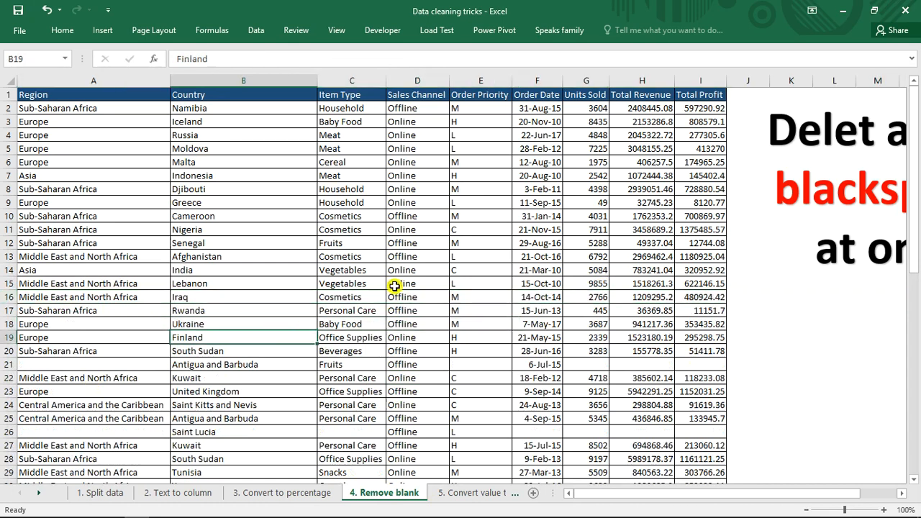
Step: Select all blank cells on the Remove blank sheet using Go To Special with the Blanks option
drag(916, 159, 917, 104)
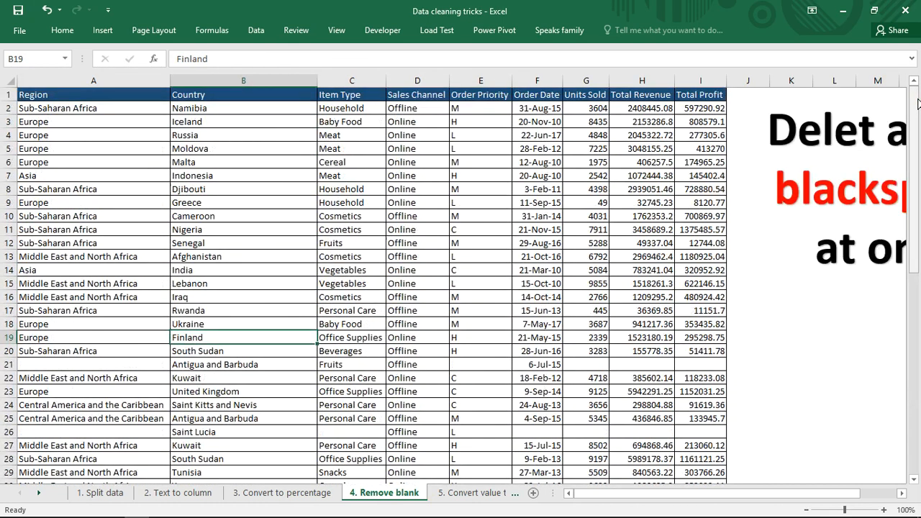
click(440, 169)
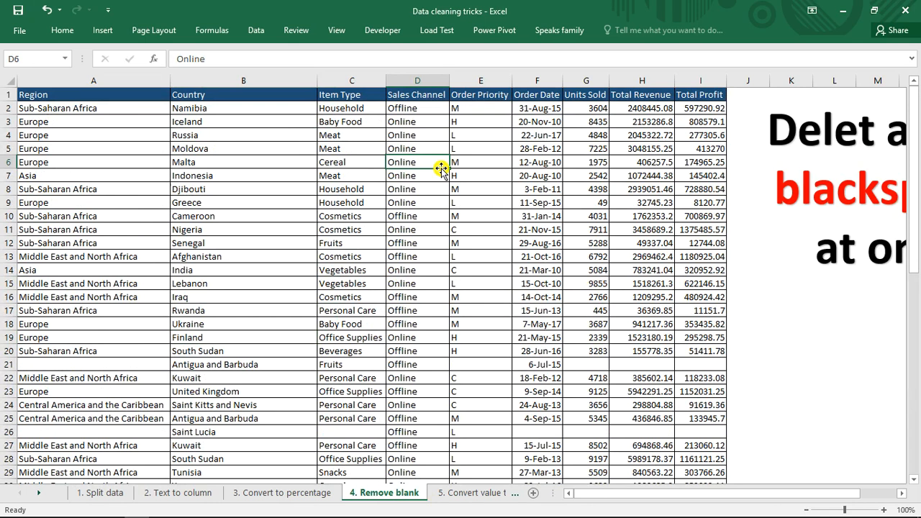
click(299, 172)
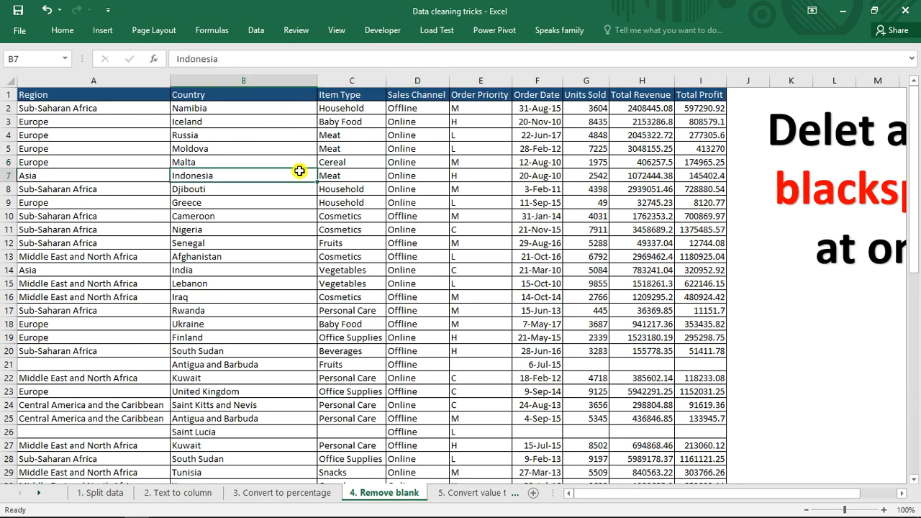
click(62, 31)
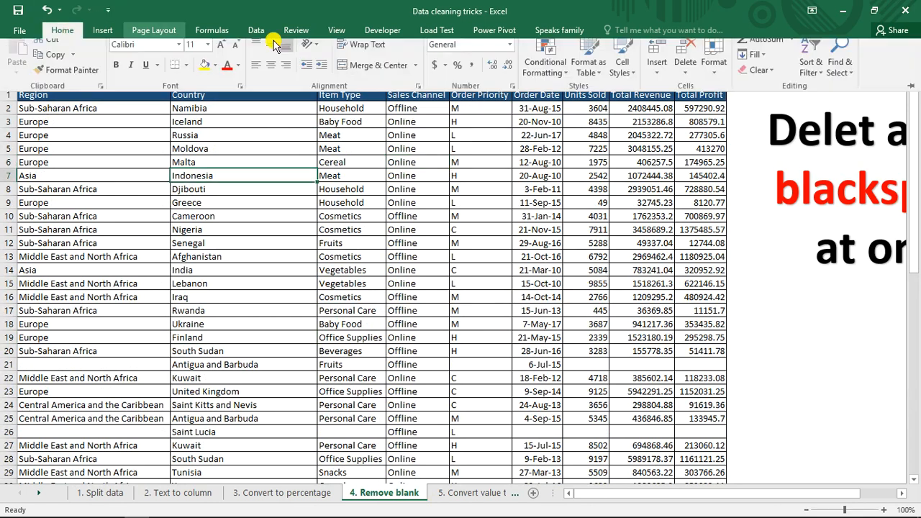
click(840, 79)
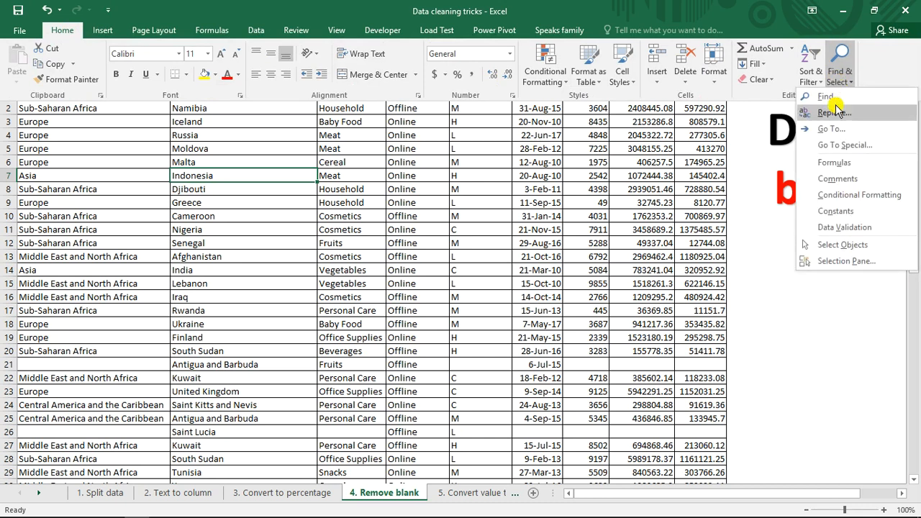
click(837, 146)
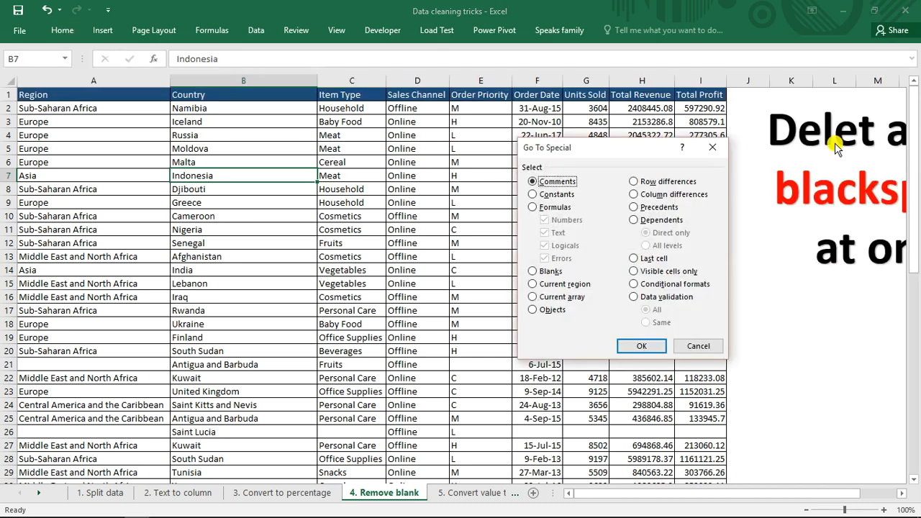
click(534, 274)
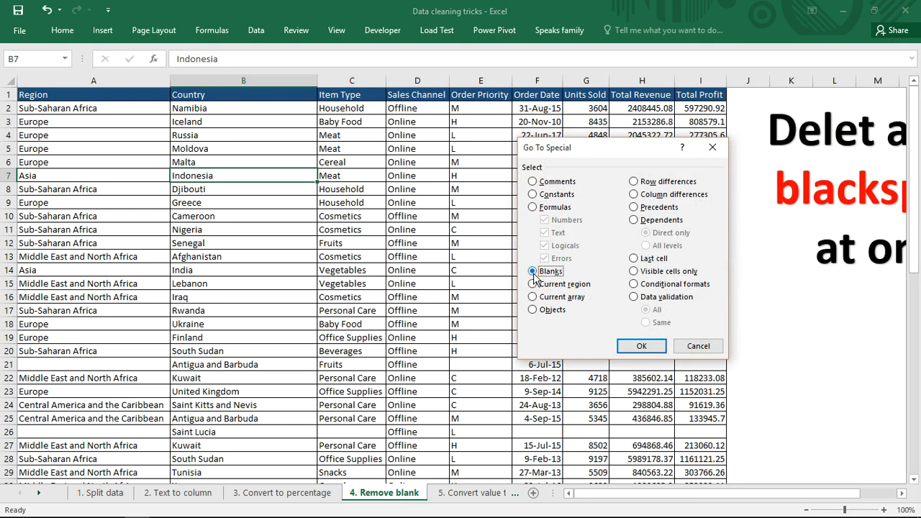
click(638, 347)
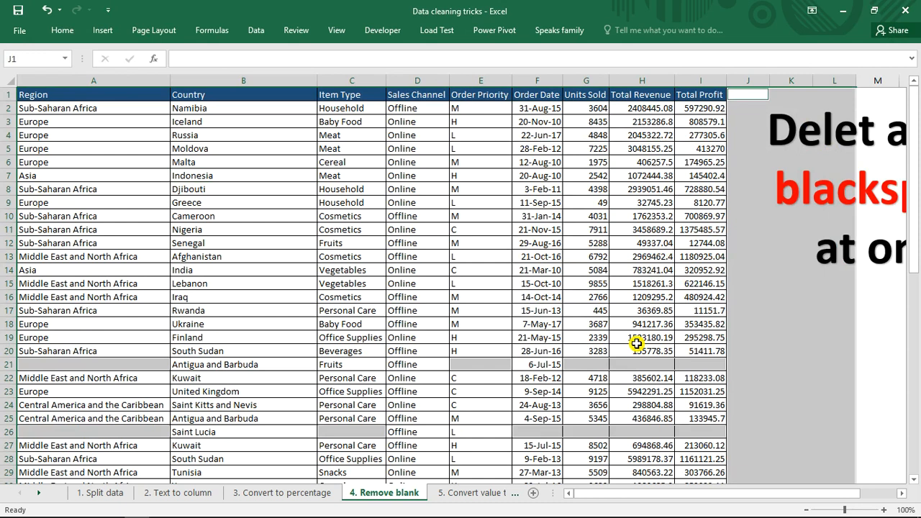
Step: Highlight the selected blank cells with a yellow fill
drag(913, 244, 912, 208)
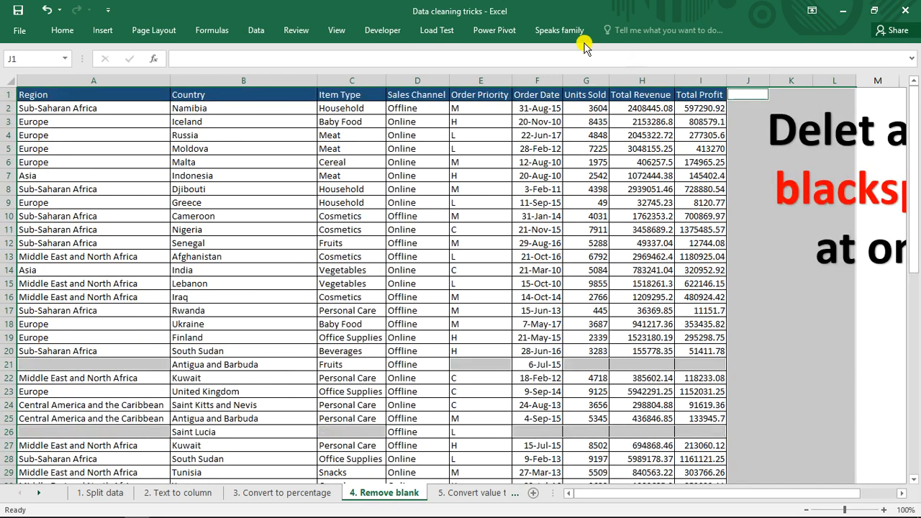
click(62, 30)
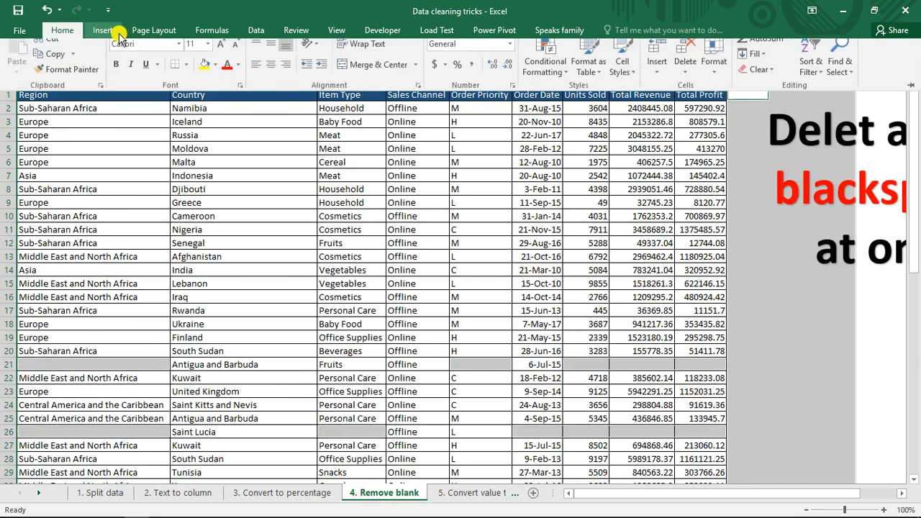
click(207, 74)
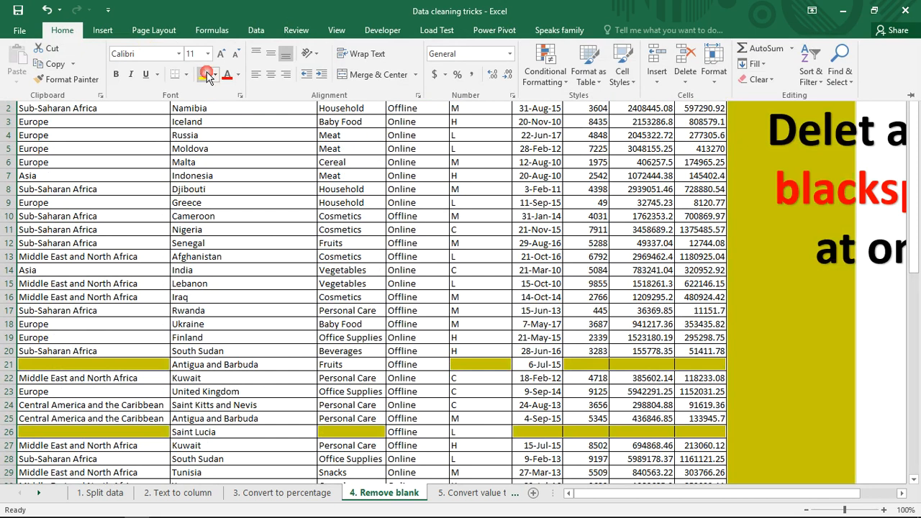
Step: Delete the entire rows of the selected blank cells and clear the selection
click(404, 243)
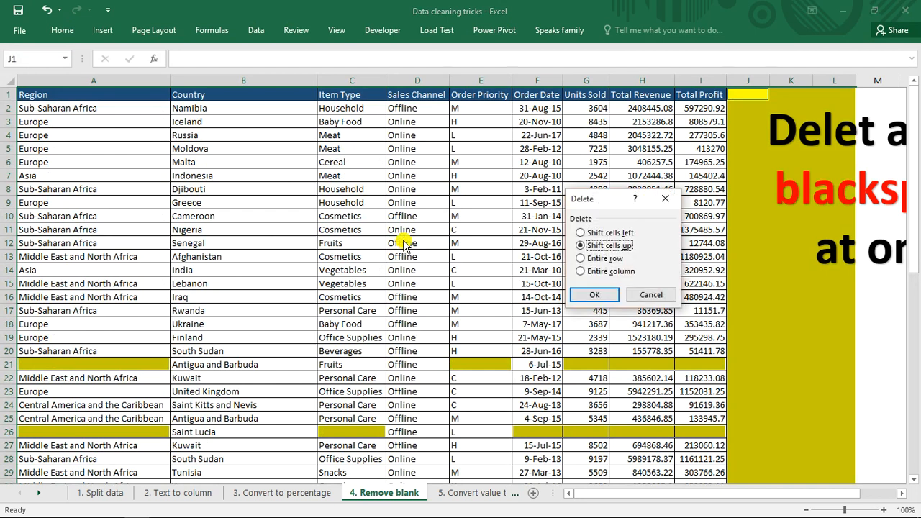
click(584, 261)
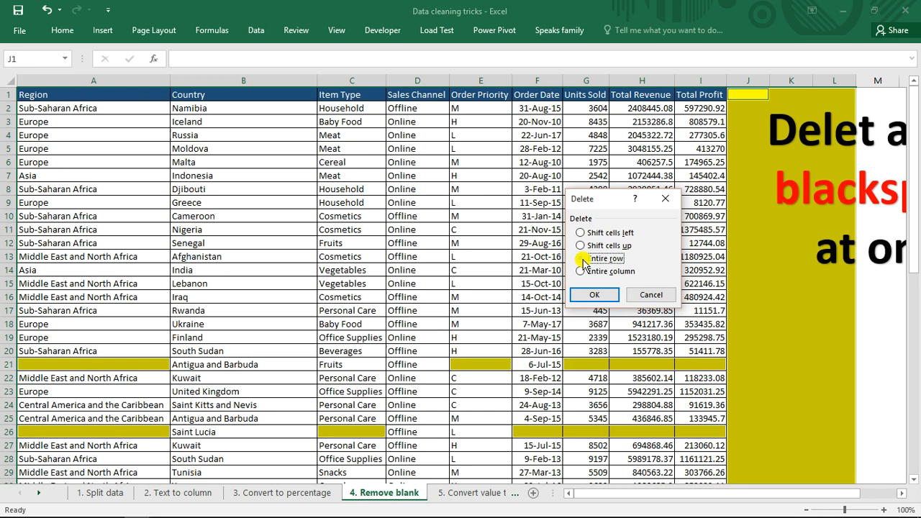
click(591, 295)
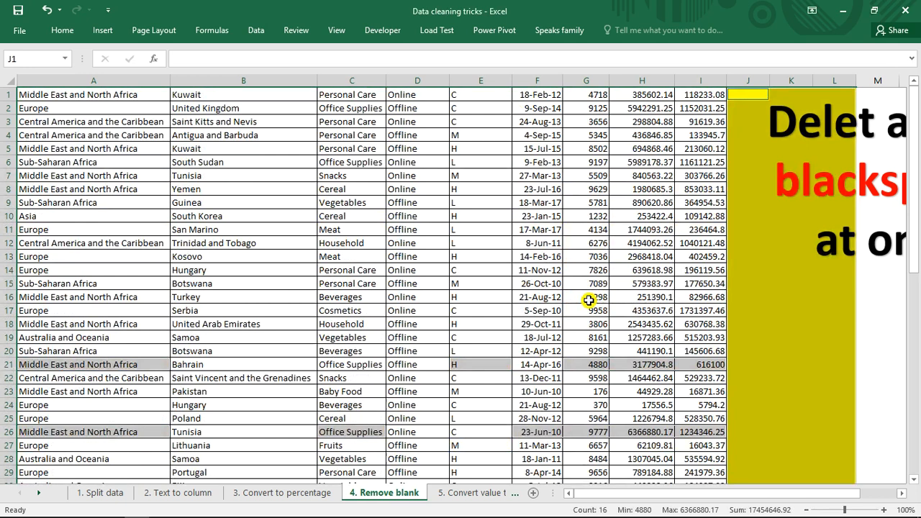
click(633, 271)
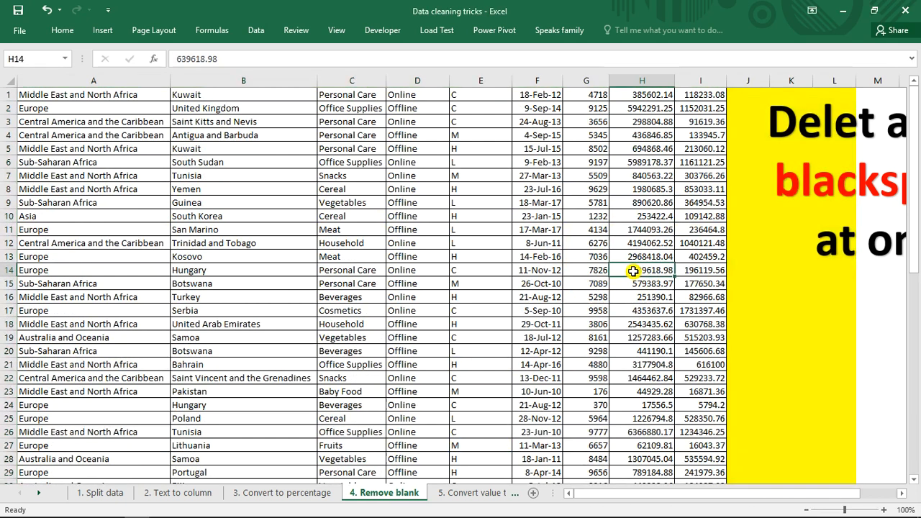
click(434, 256)
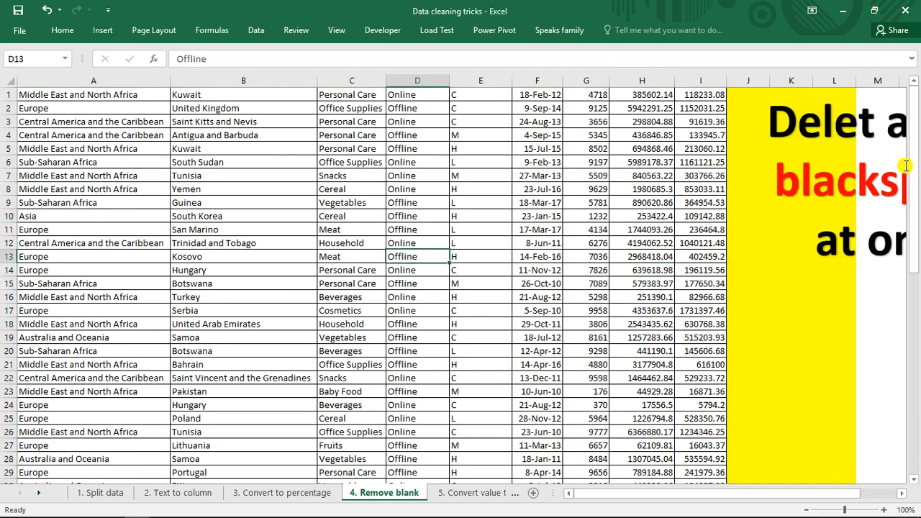
Step: Delete the empty yellow columns J to L on the Remove blank sheet and clear the selection
drag(917, 164, 917, 125)
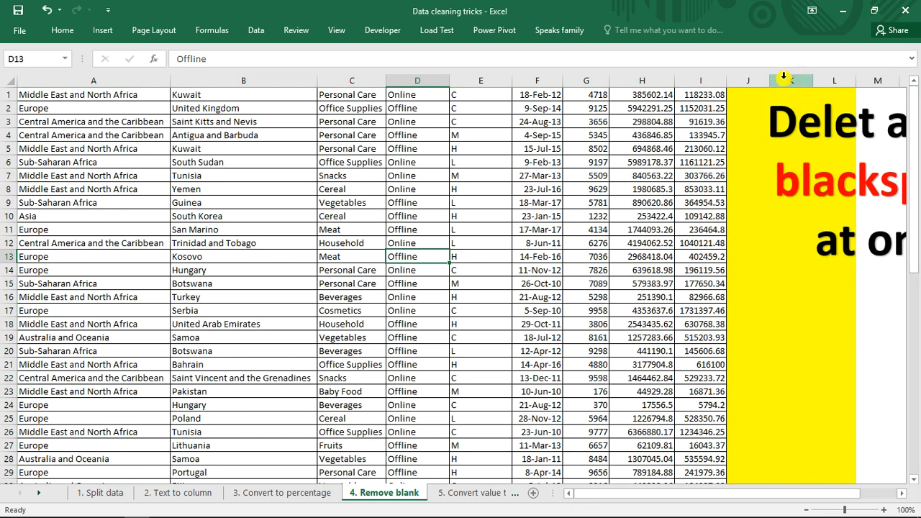
click(754, 80)
drag(754, 81, 829, 76)
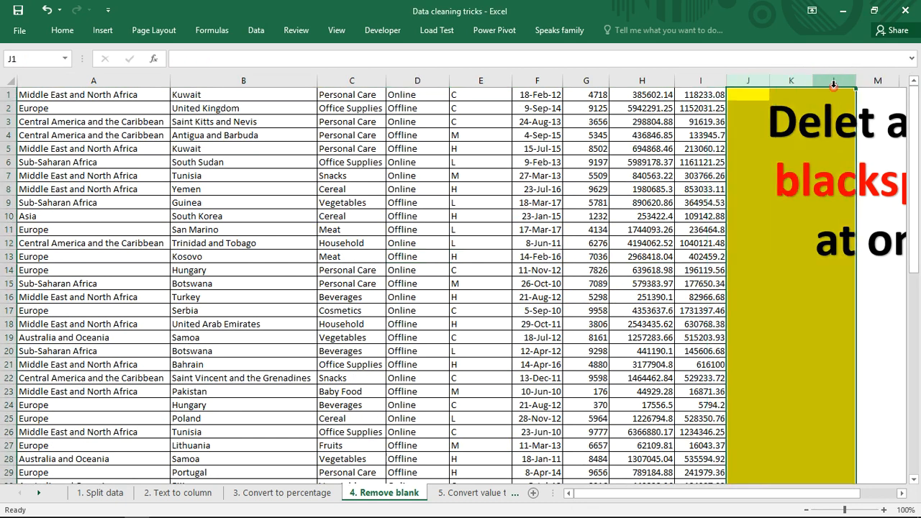
right_click(829, 77)
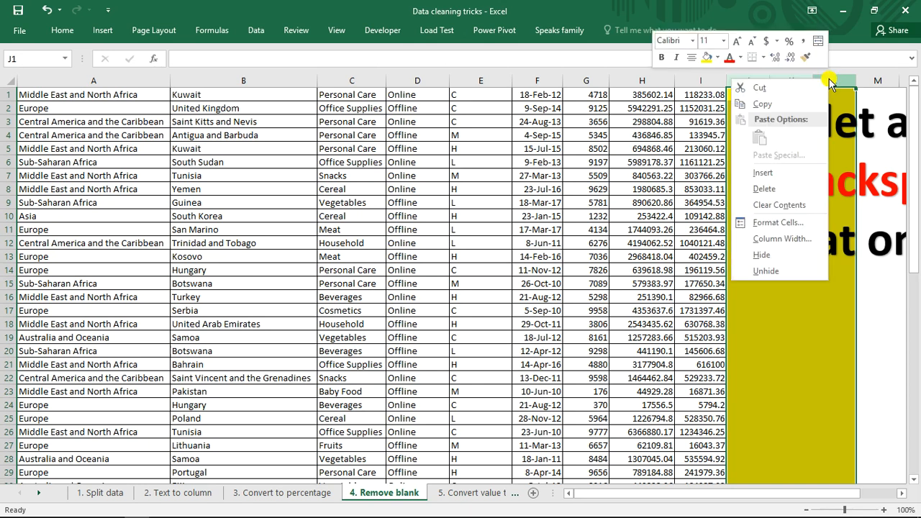
click(766, 191)
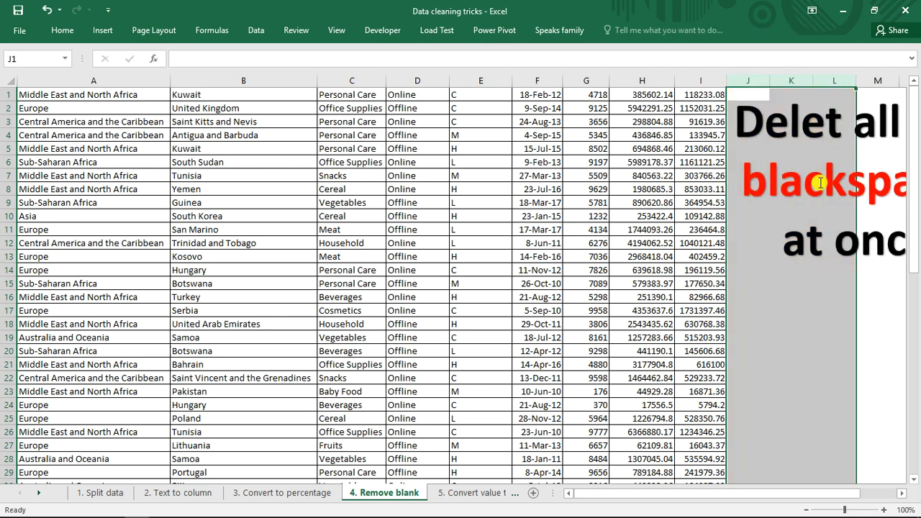
click(521, 212)
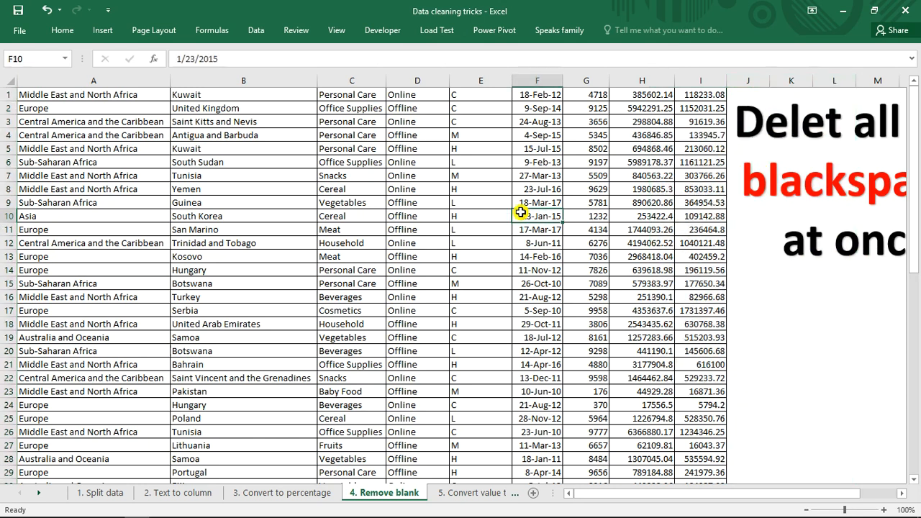
click(345, 175)
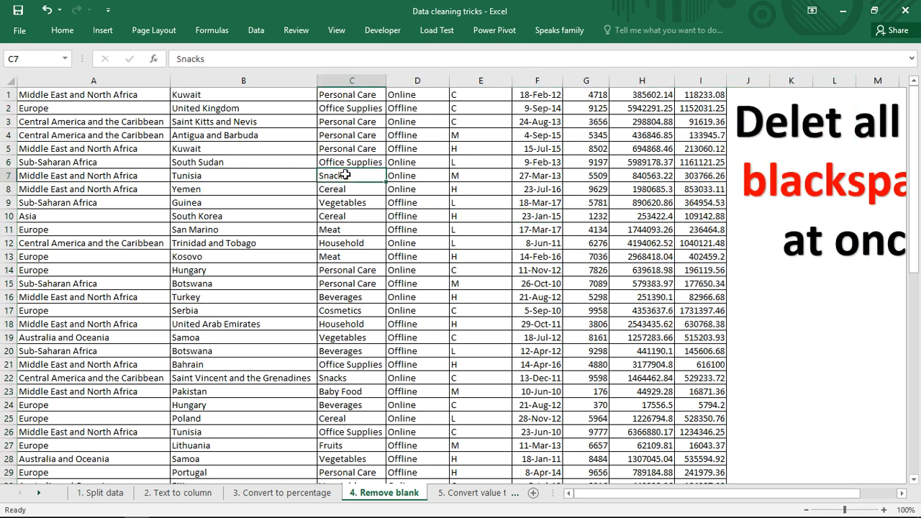
click(99, 229)
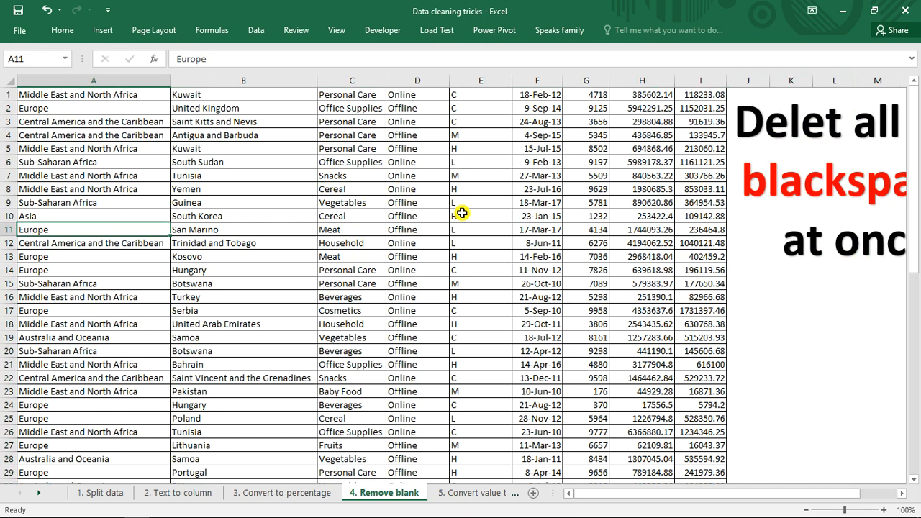
Step: Switch to the Convert value to number sheet and compare its Sales entries with the Converted table
click(467, 495)
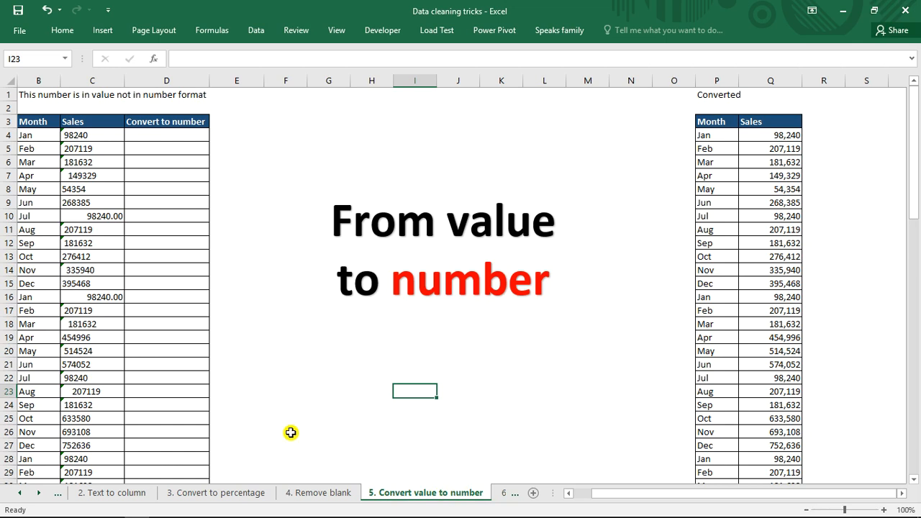
click(95, 181)
click(87, 148)
click(91, 135)
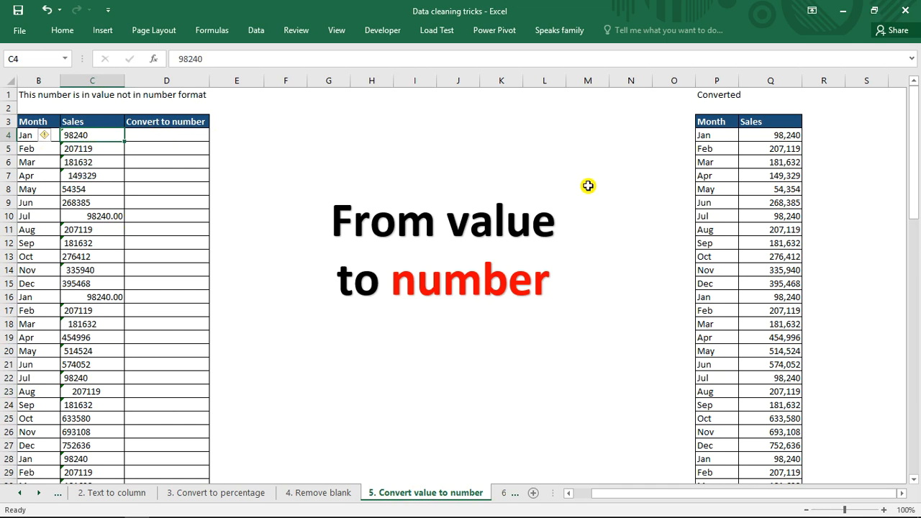
drag(779, 139, 777, 188)
Step: Enter an ISTEXT formula in cell M5 that tests whether the July sales entry in C10 is text
click(576, 149)
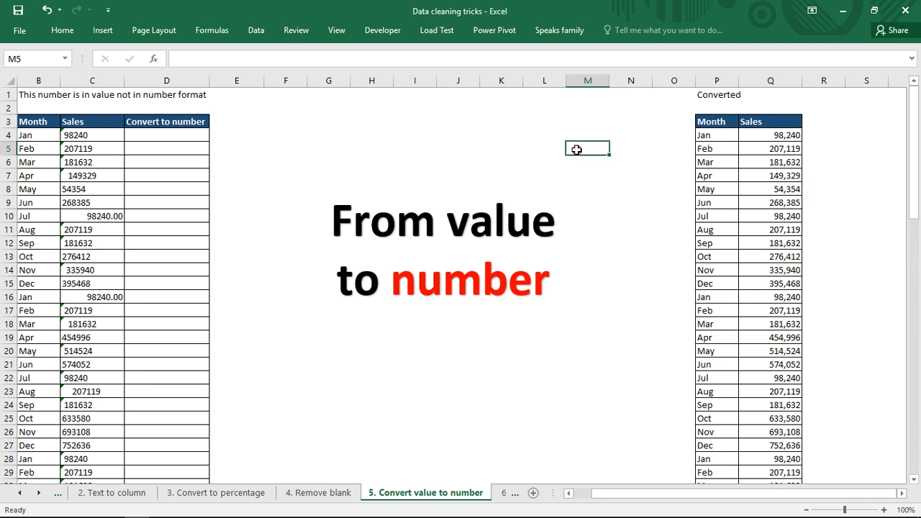
text(=)
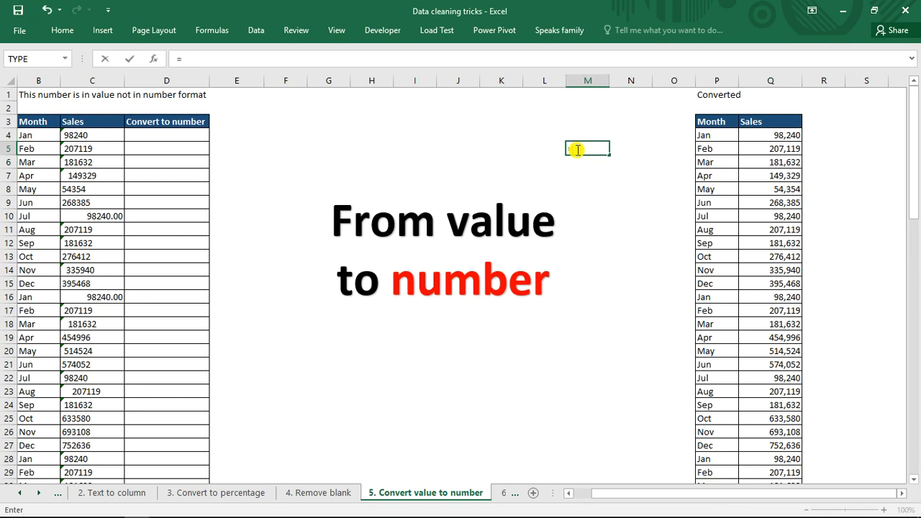
text(ist)
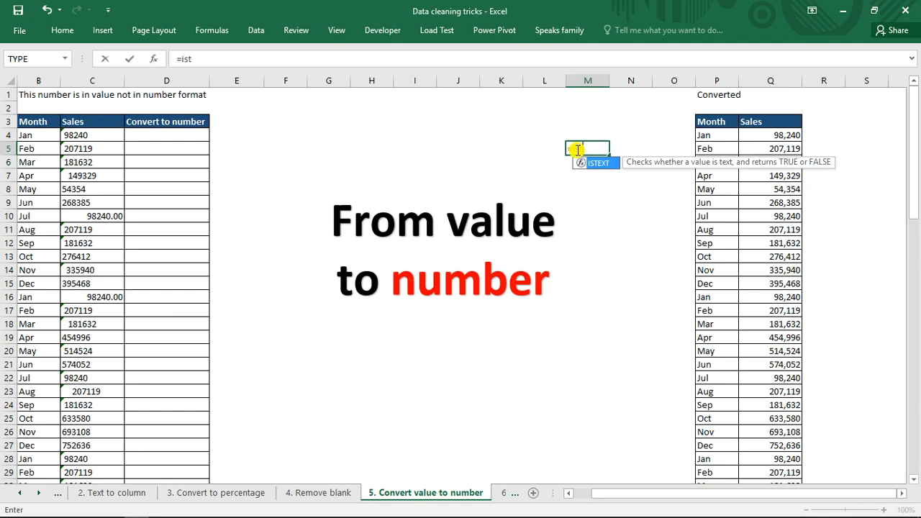
key(Tab)
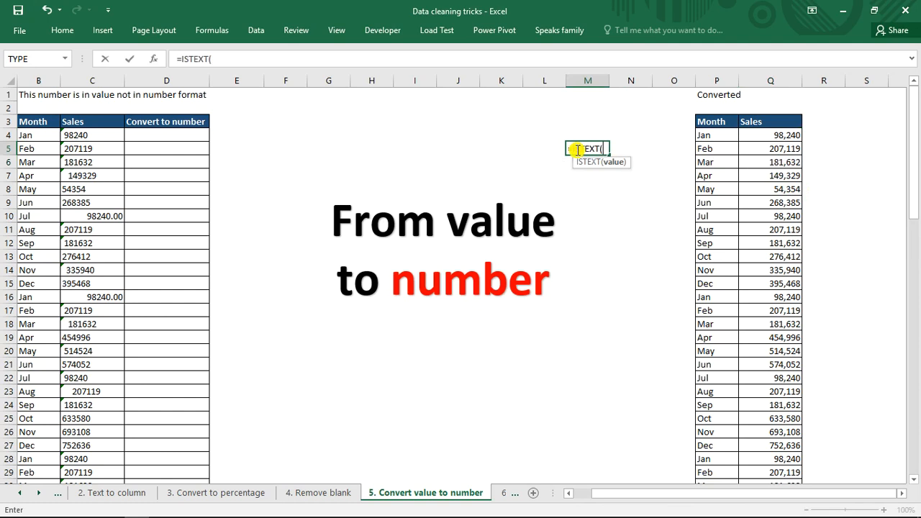
click(86, 215)
key(Return)
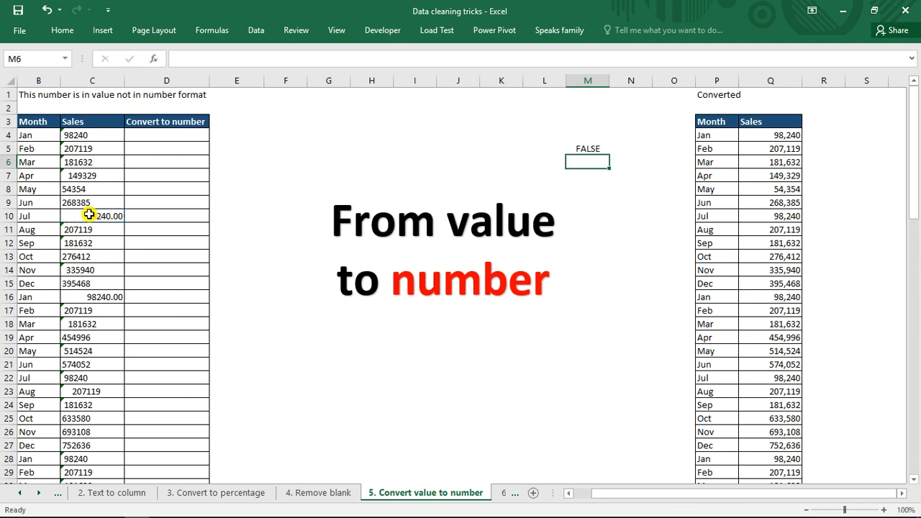
Step: Change the ISTEXT formula in M5 to test the February sales entry in C5 instead of C10
click(586, 147)
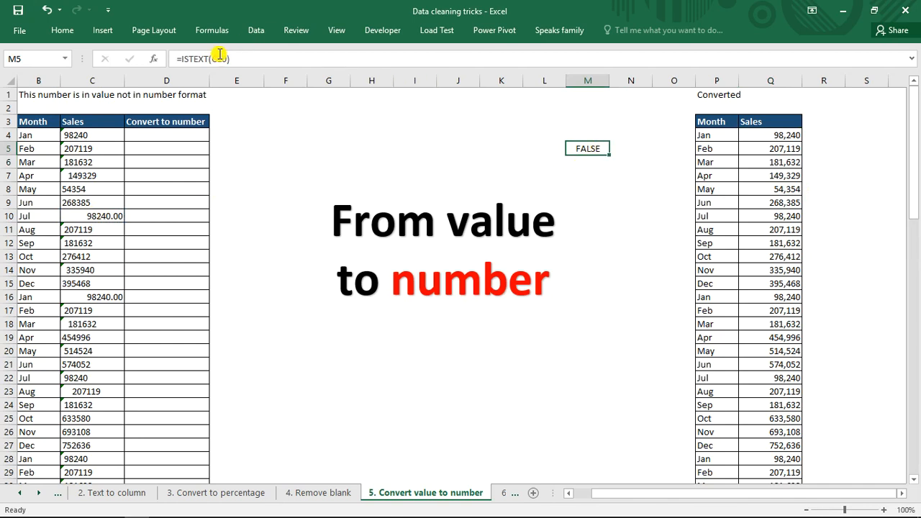
drag(228, 58, 219, 59)
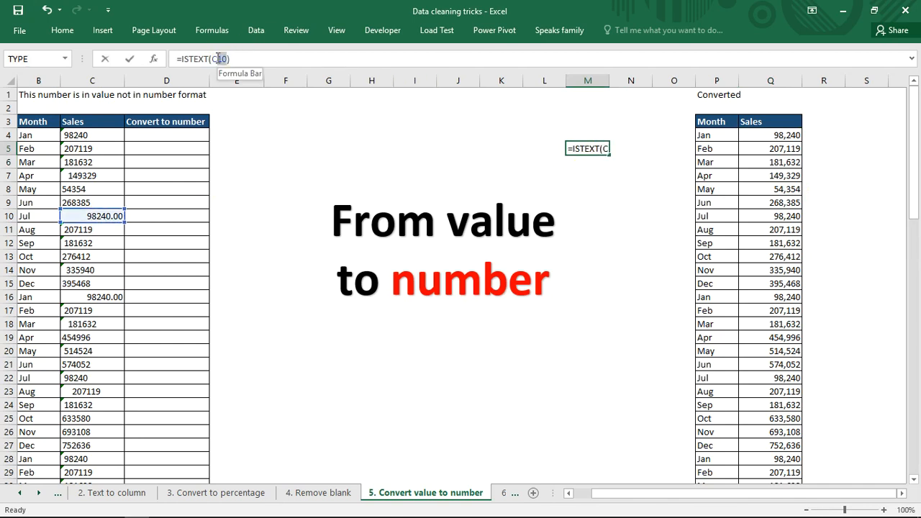
click(99, 149)
key(Return)
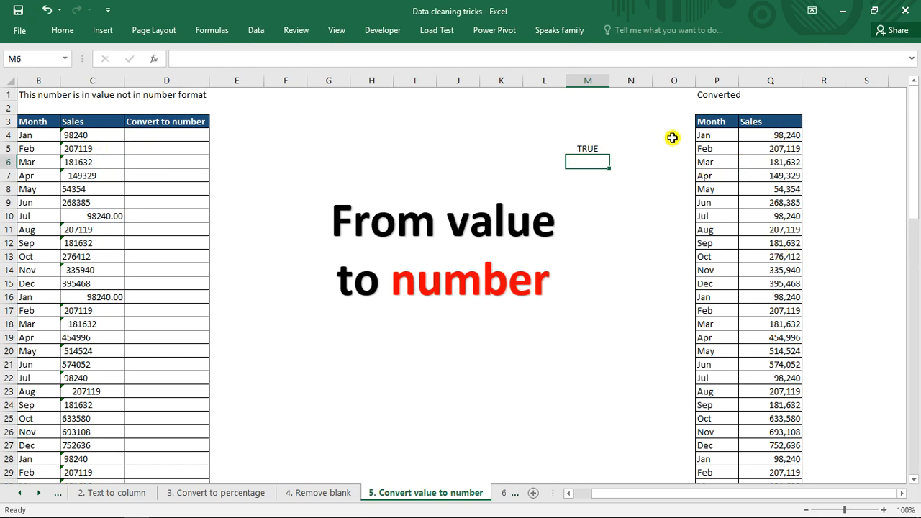
click(261, 136)
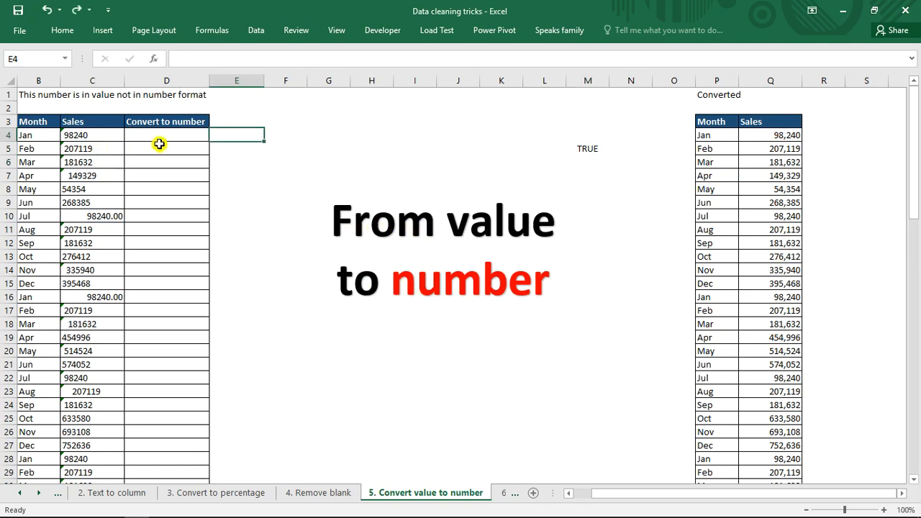
click(87, 217)
click(90, 296)
click(87, 337)
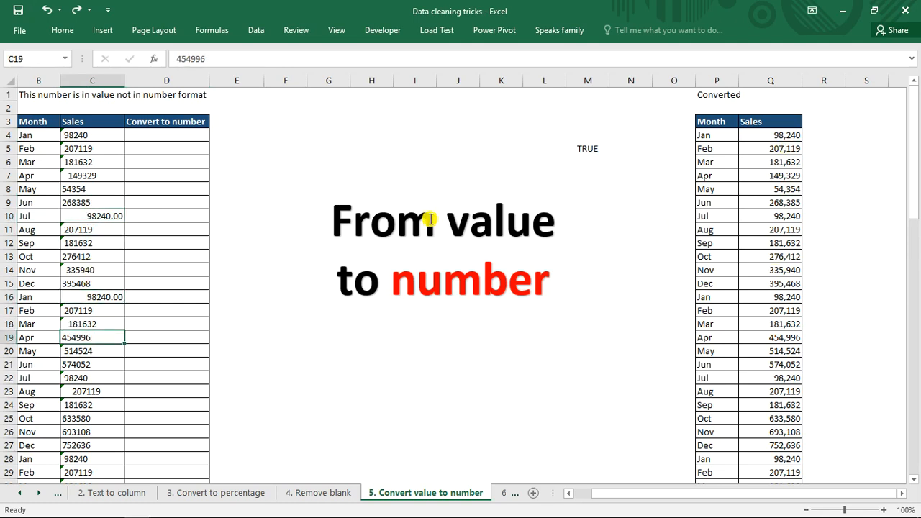
Step: Enter the formula =1*C4 in D4 and fill it down the Convert to number column
click(184, 131)
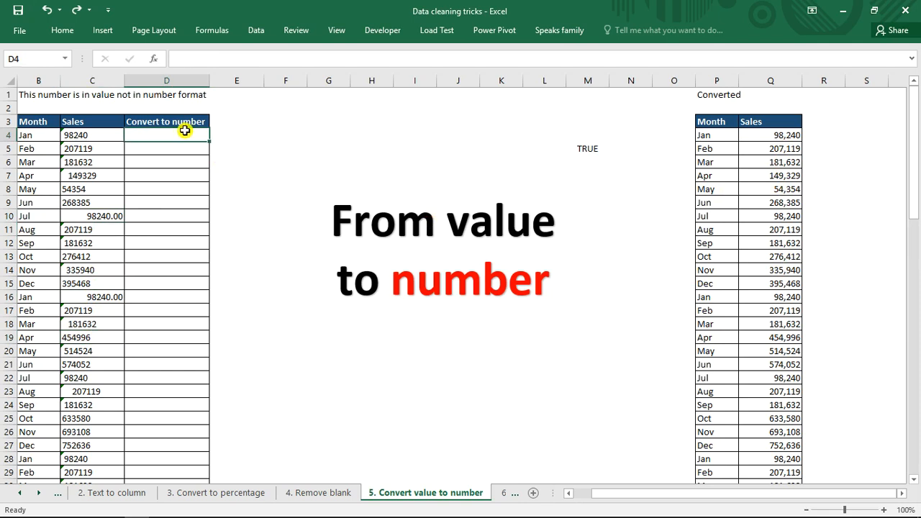
text(=)
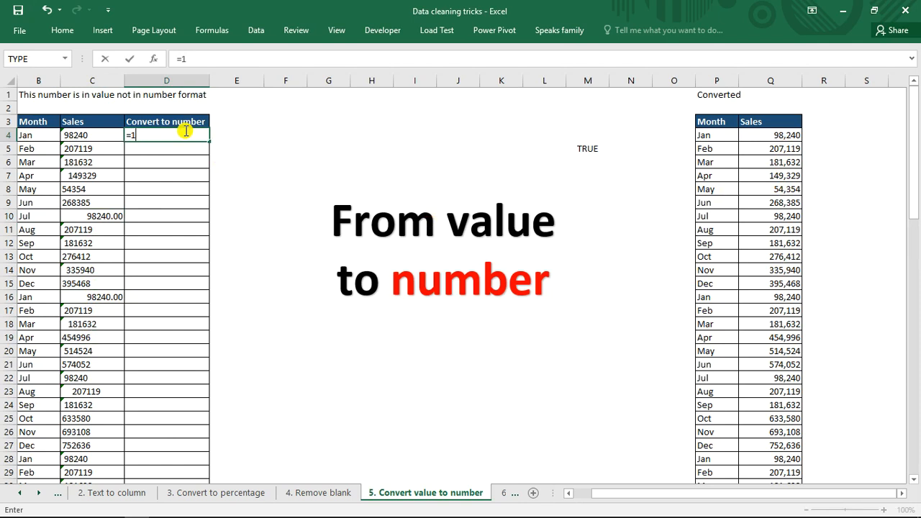
text(1*)
click(100, 133)
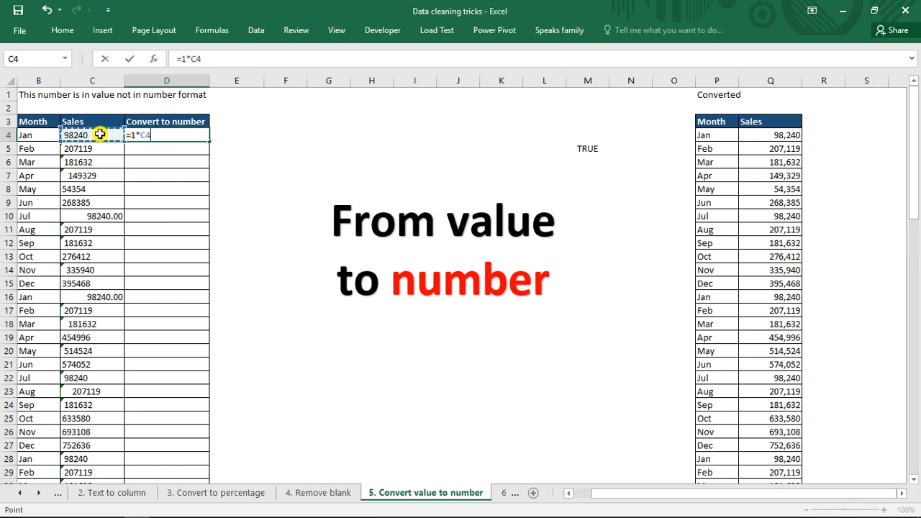
key(ctrl+Return)
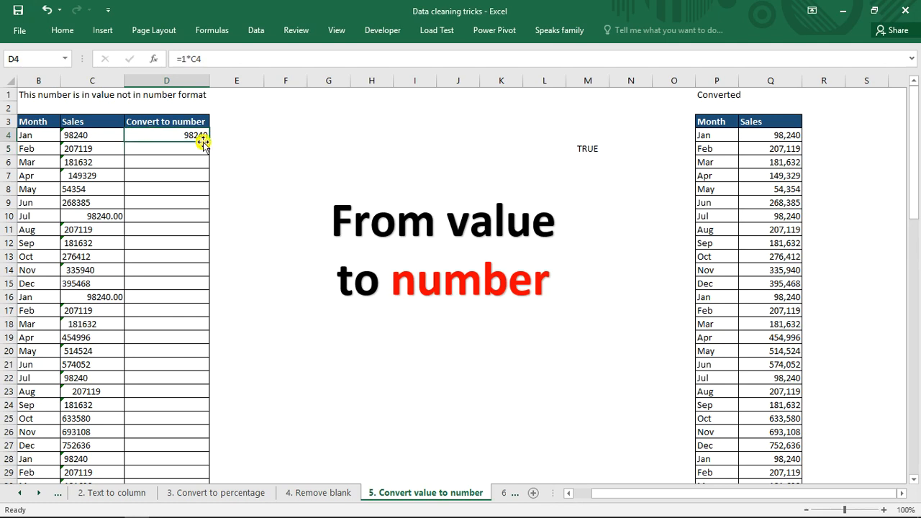
double_click(208, 140)
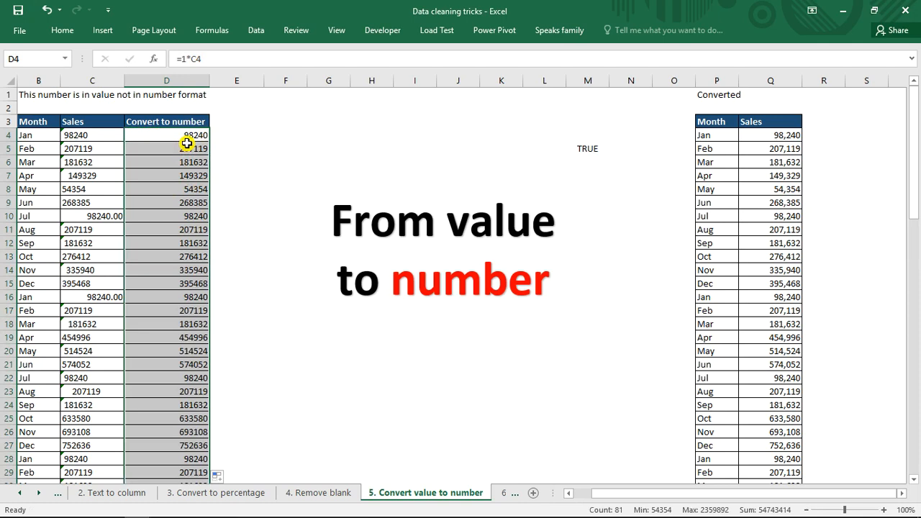
Step: Replace the formulas in the Convert to number column with their pasted values and check several of the cells
key(ctrl+c)
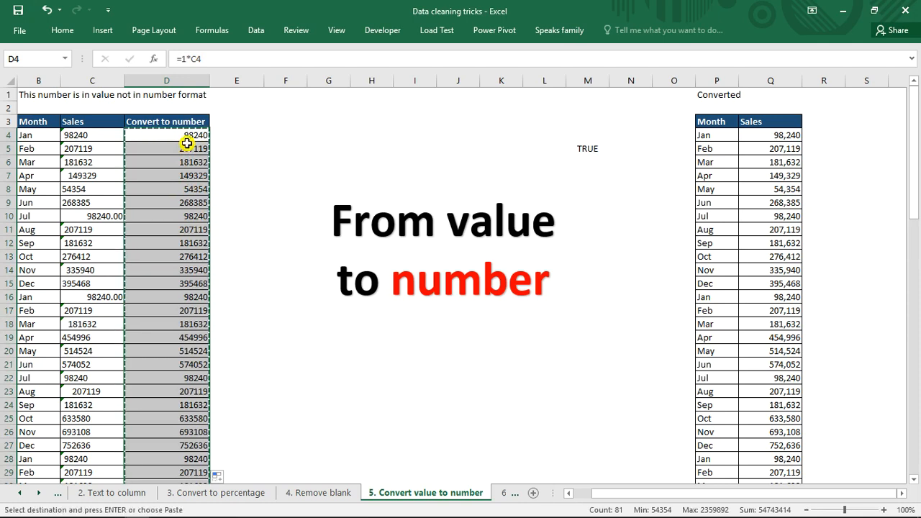
right_click(186, 144)
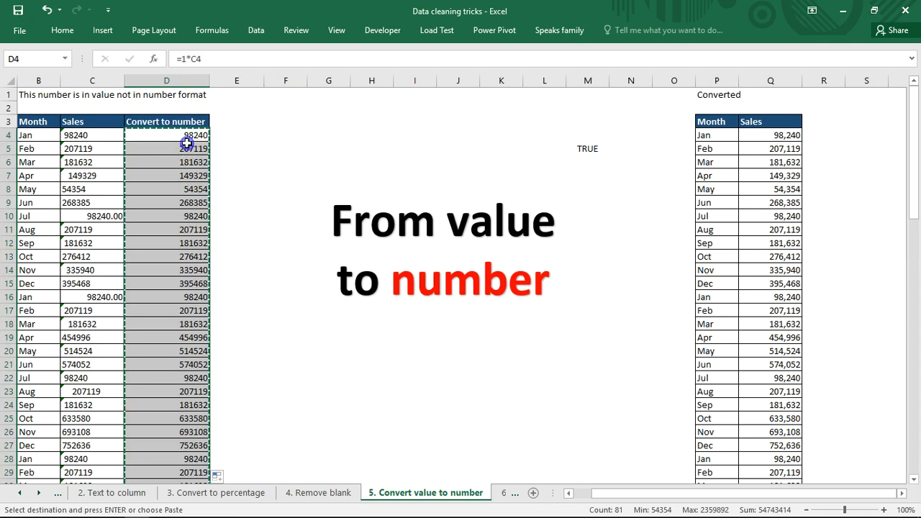
click(236, 204)
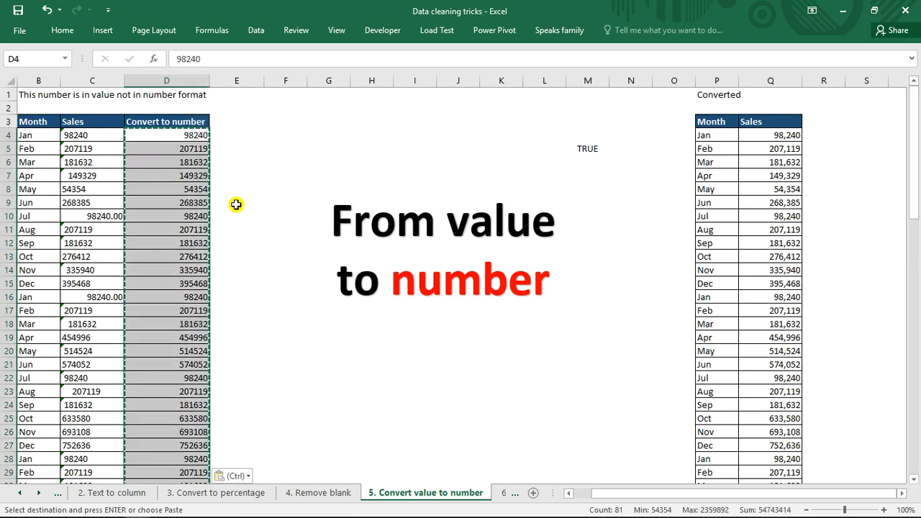
double_click(171, 162)
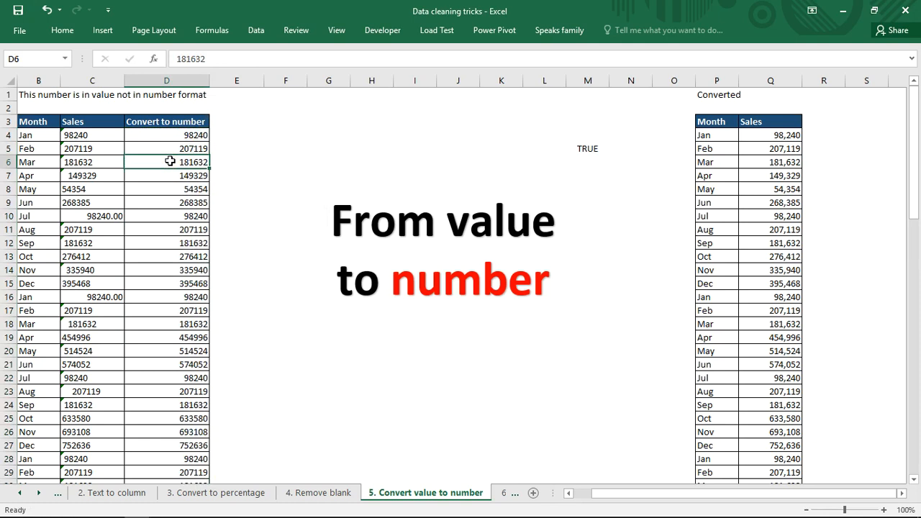
double_click(175, 215)
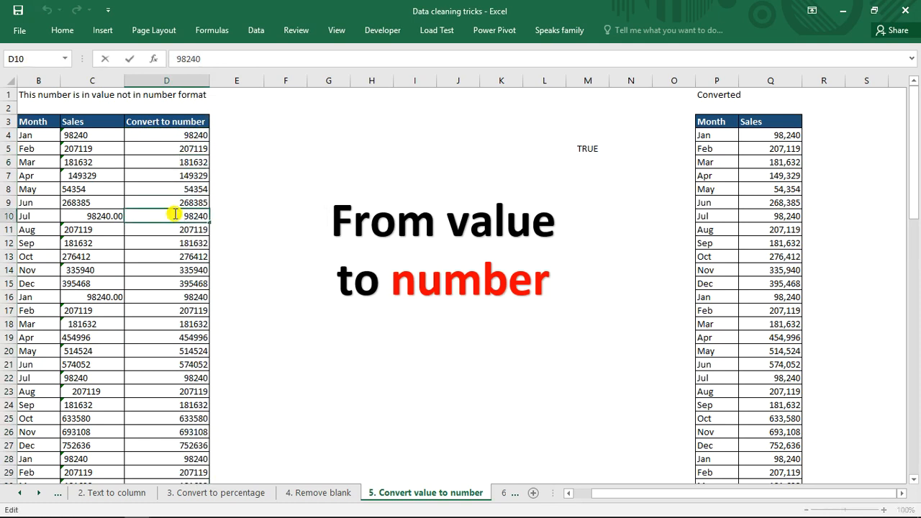
click(261, 217)
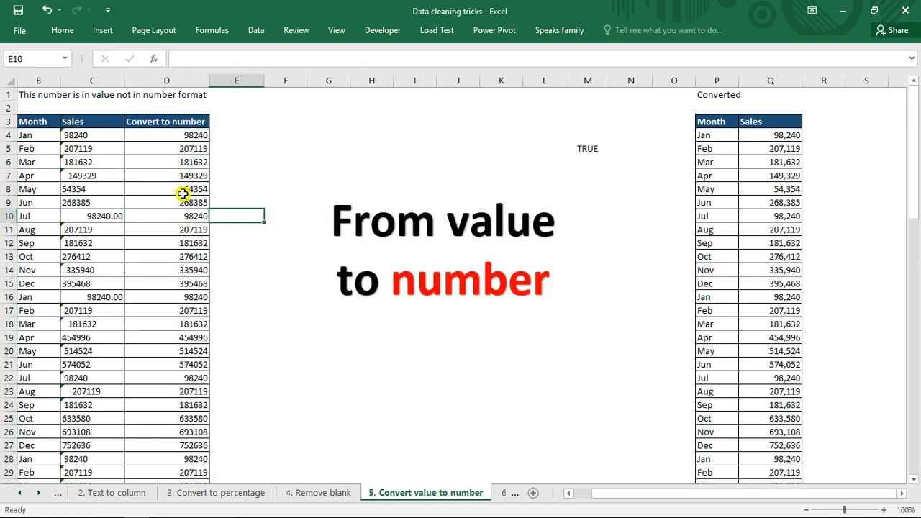
click(177, 132)
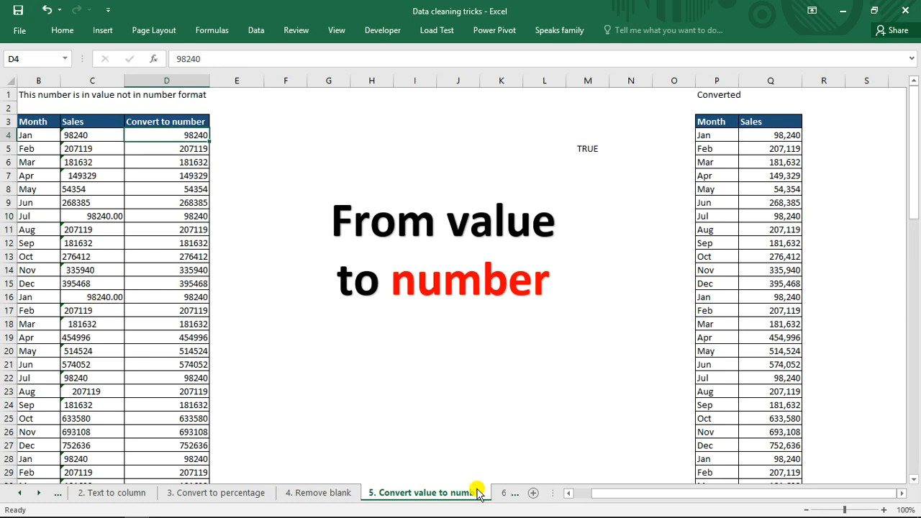
Step: Switch to the Remove some columns sheet and look over the table with the red cells
click(502, 493)
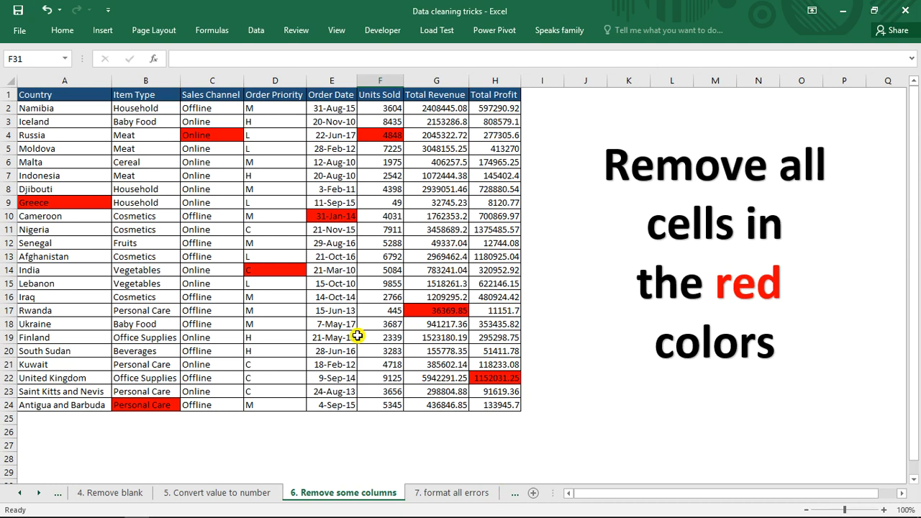
click(239, 233)
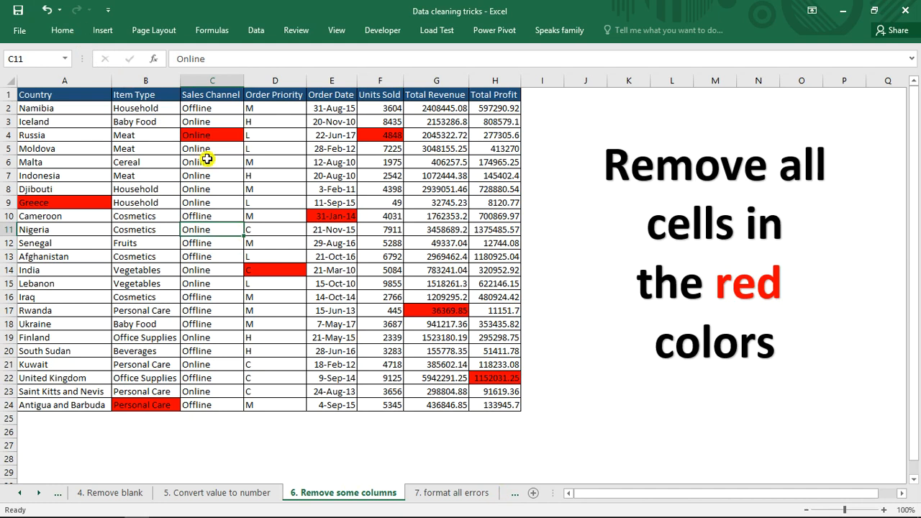
click(277, 200)
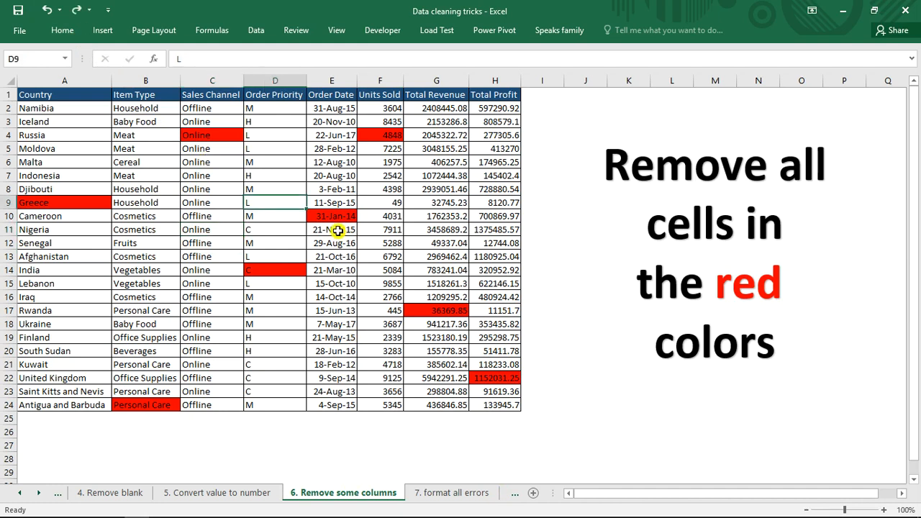
click(185, 186)
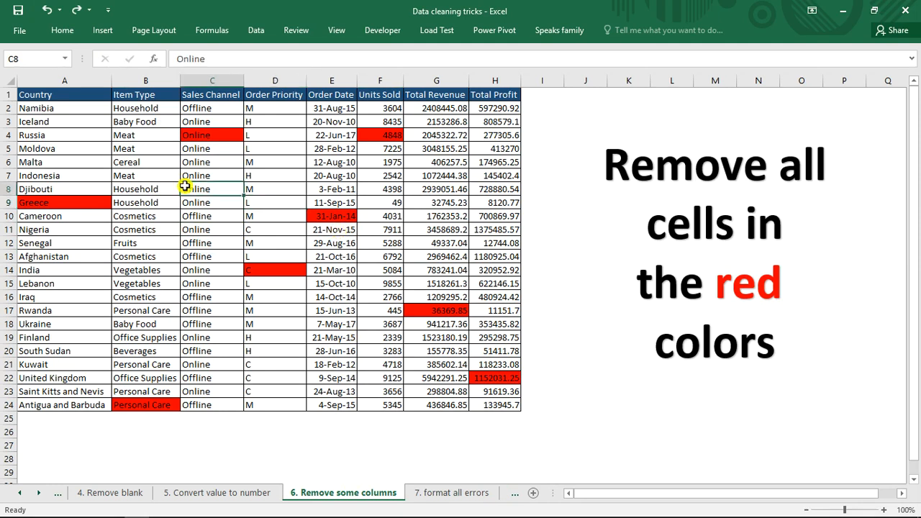
Step: Set the Find and Replace search format to a red background fill, leaving the search text empty
key(ctrl+f)
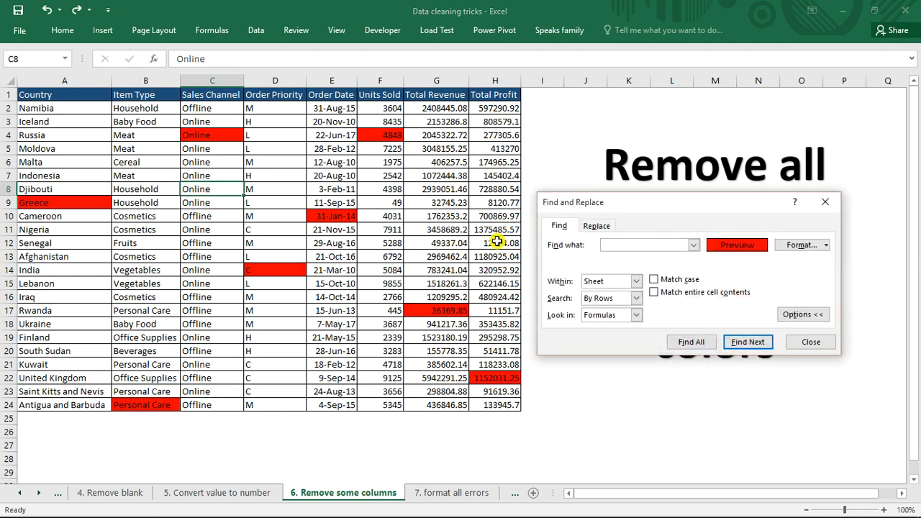
click(803, 314)
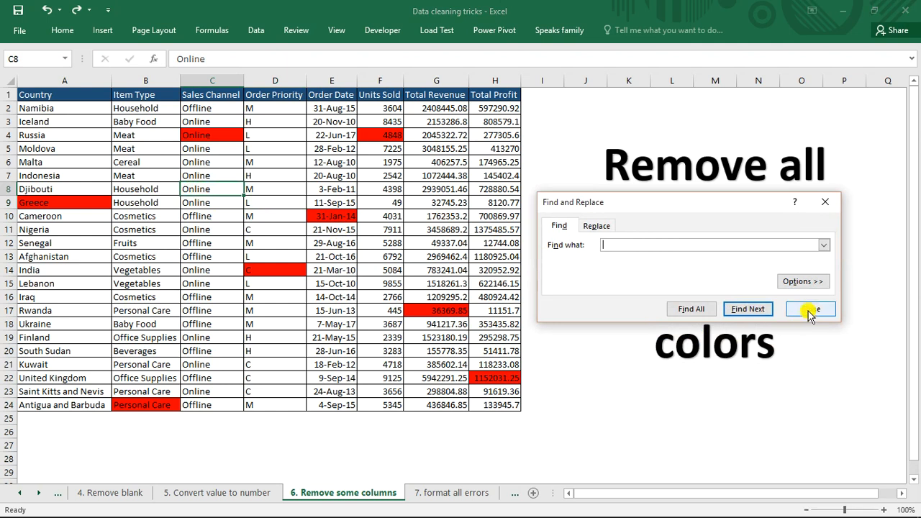
click(806, 283)
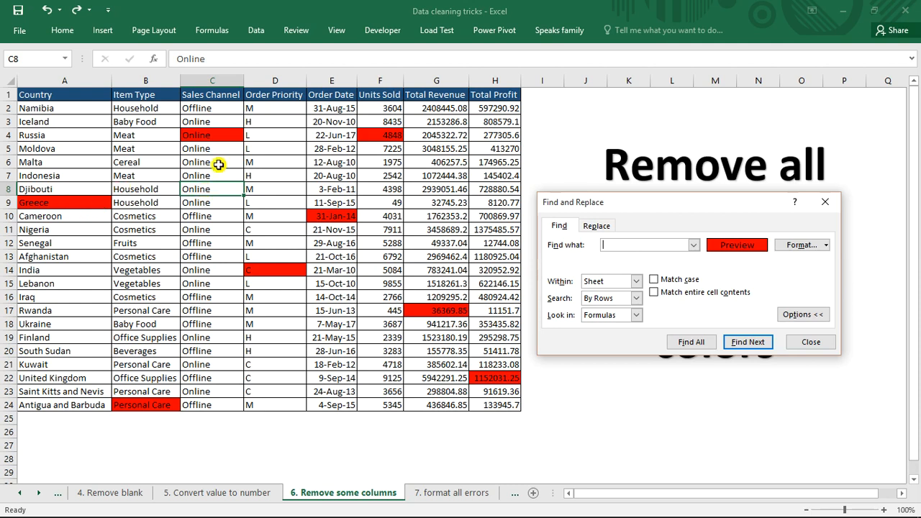
click(828, 246)
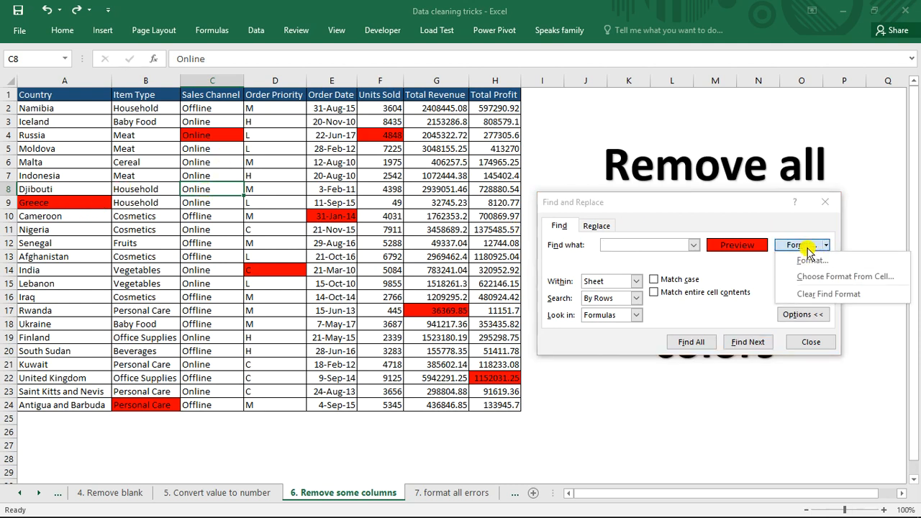
click(819, 261)
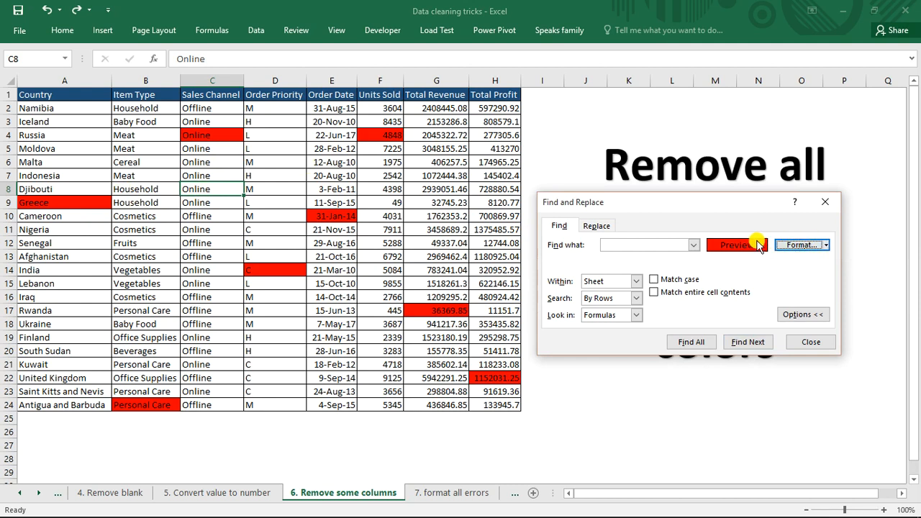
click(828, 246)
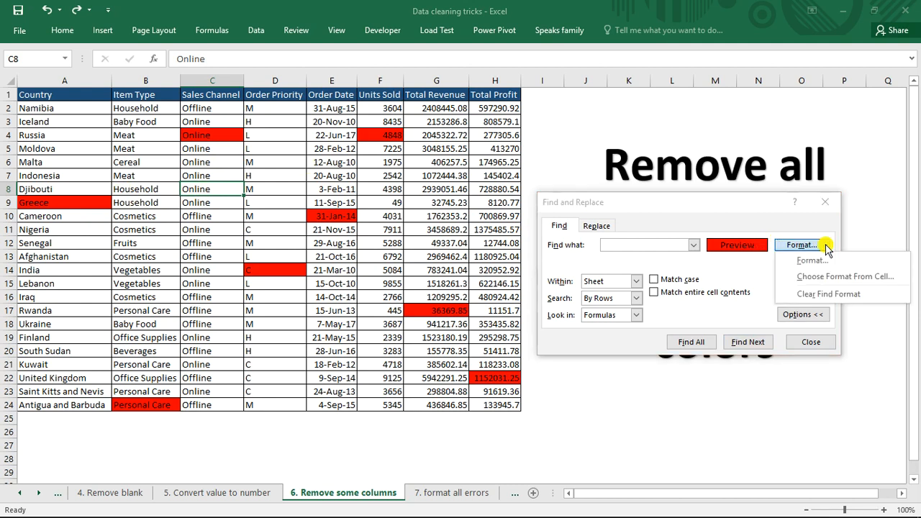
click(817, 258)
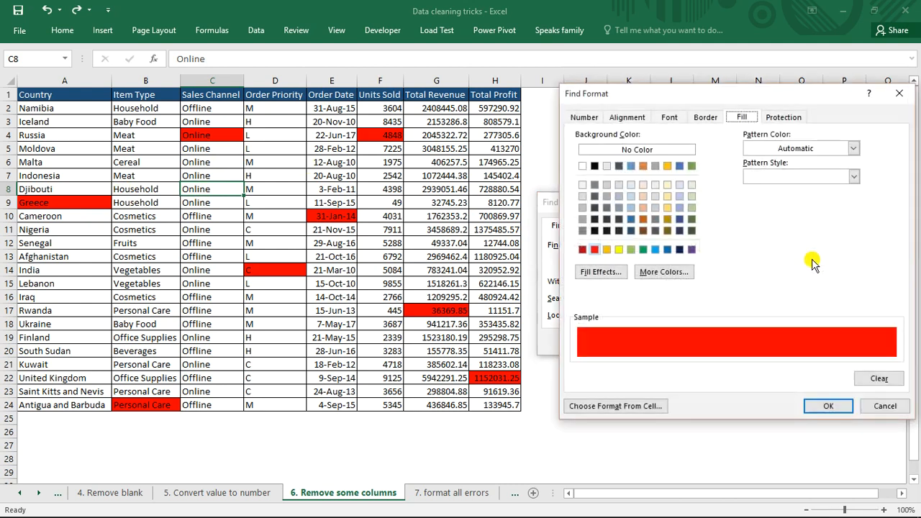
click(595, 253)
click(632, 219)
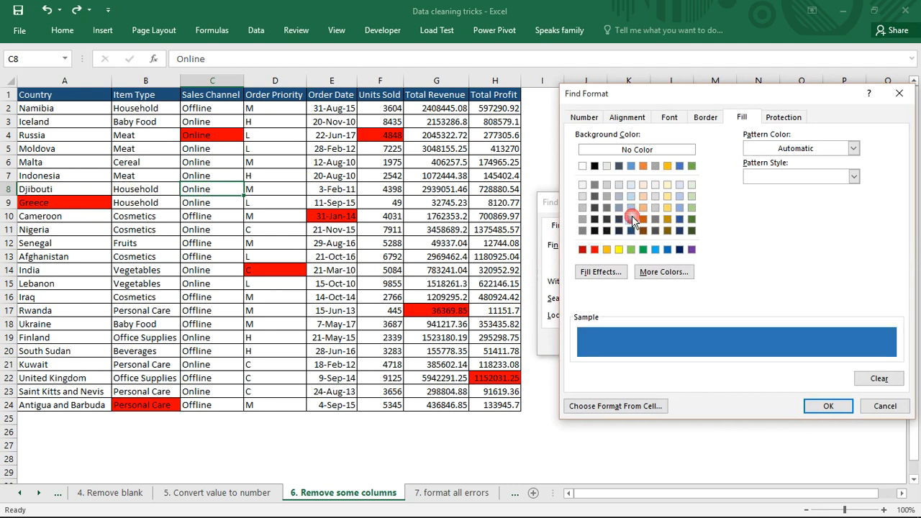
click(656, 250)
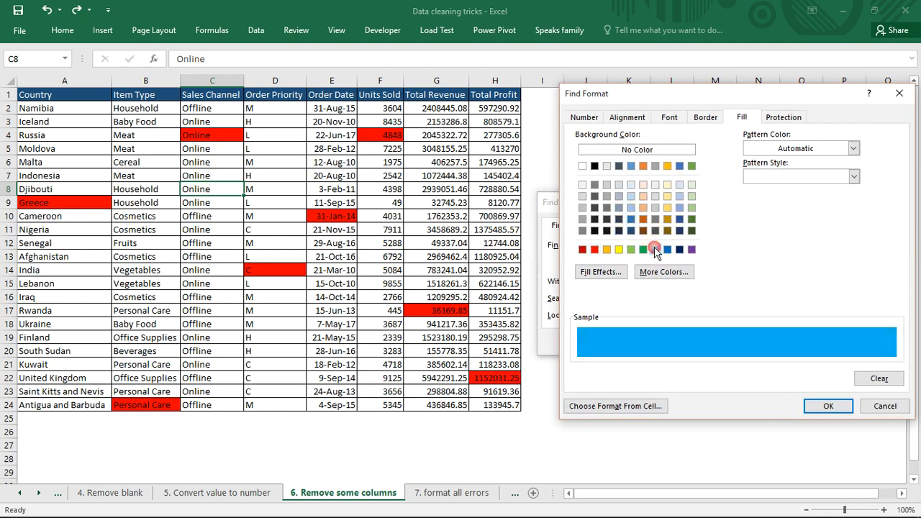
click(595, 250)
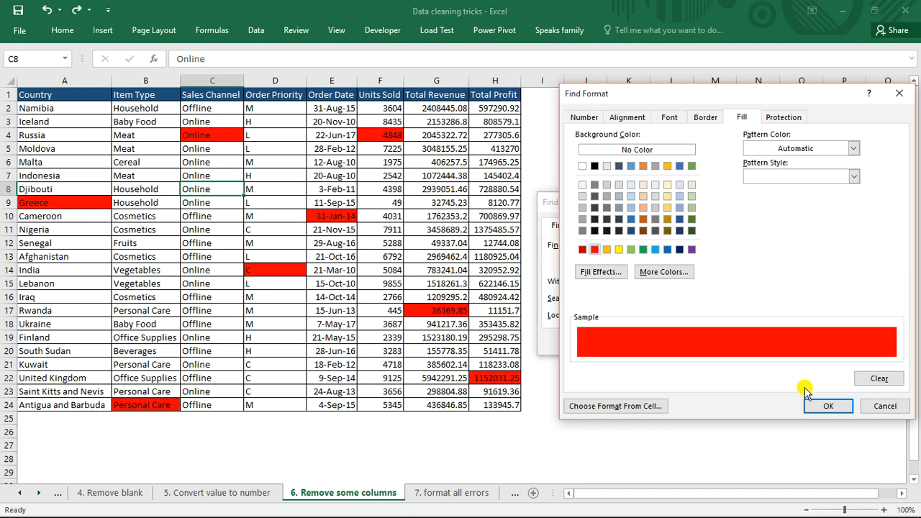
click(827, 406)
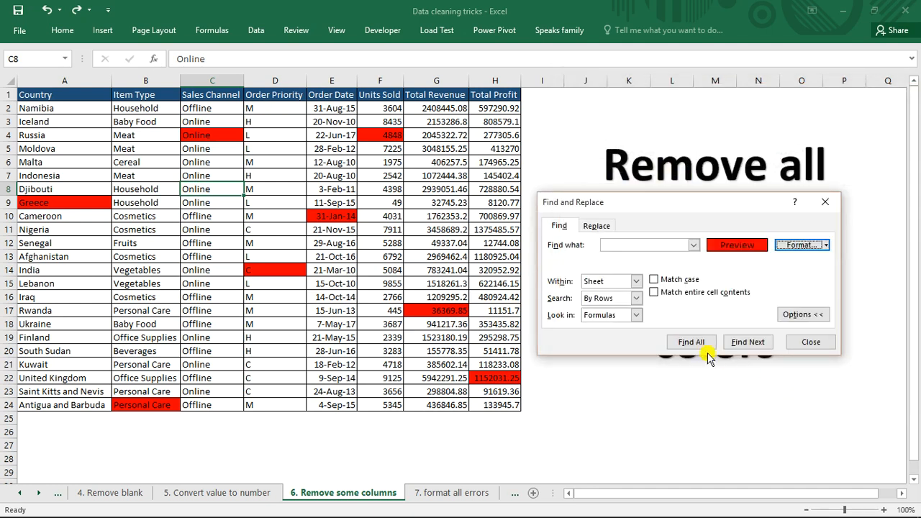
Step: Find all red-filled cells in the sheet and enlarge the results window to show the whole list
click(686, 343)
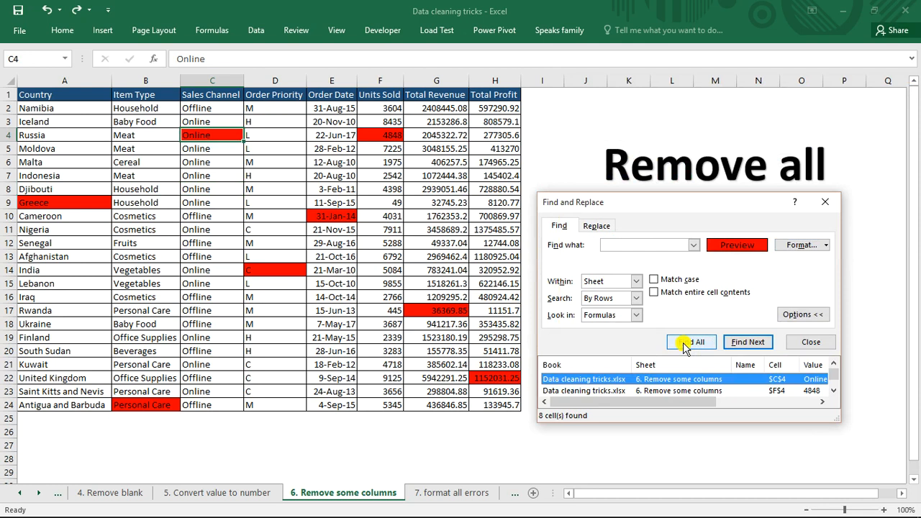
drag(666, 207, 612, 110)
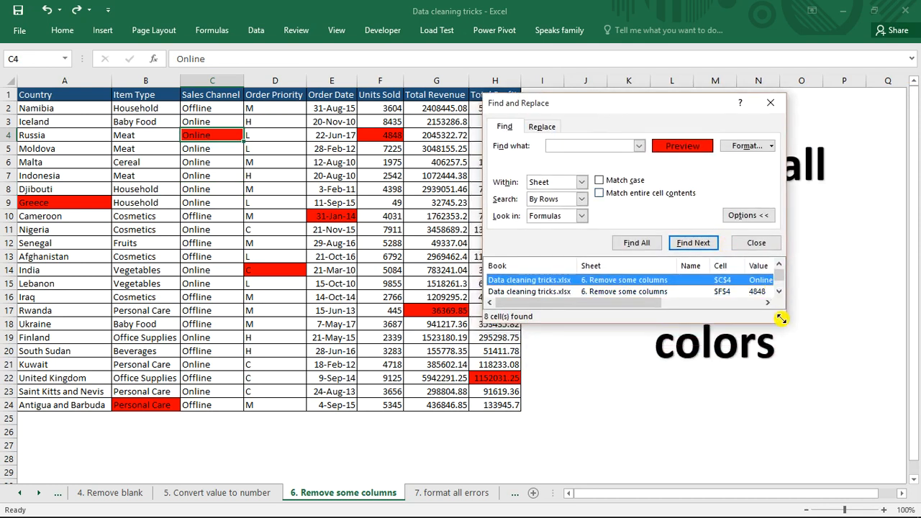
drag(782, 319, 802, 451)
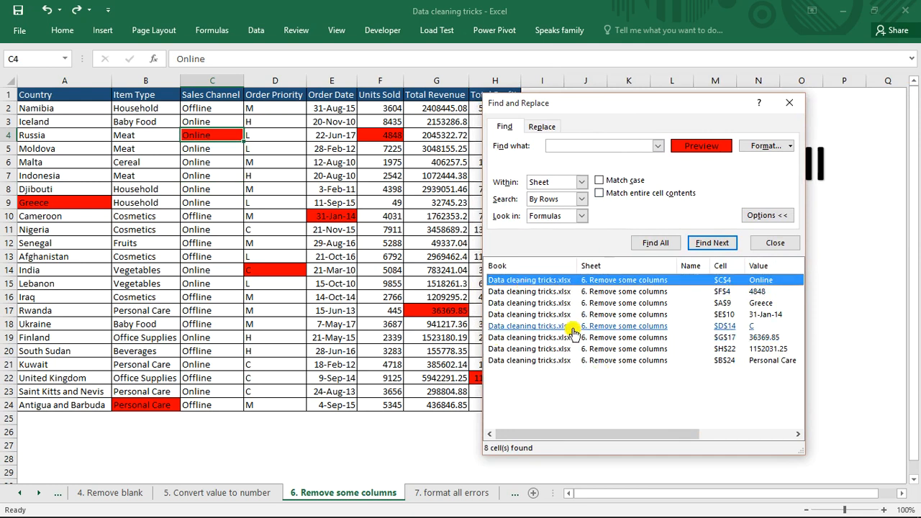
Step: Select every found red cell, delete their entire rows, and close Find and Replace
drag(607, 375, 650, 277)
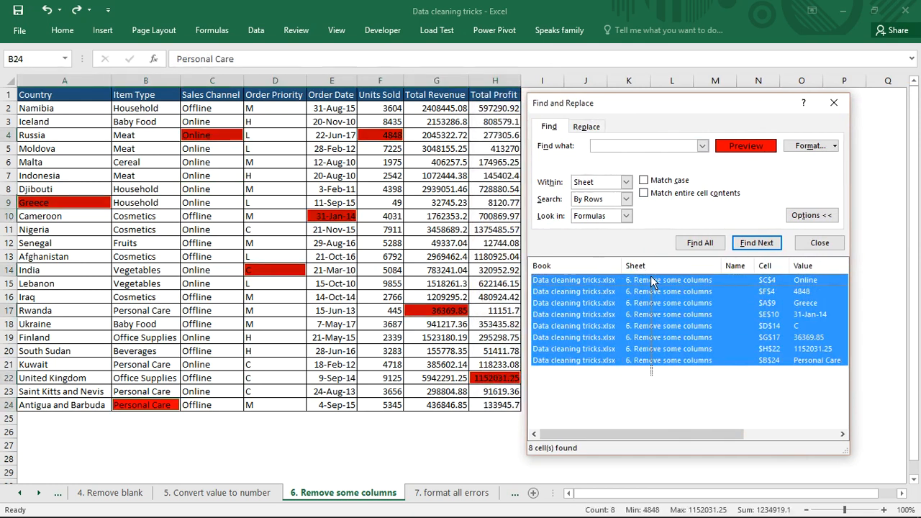
click(614, 9)
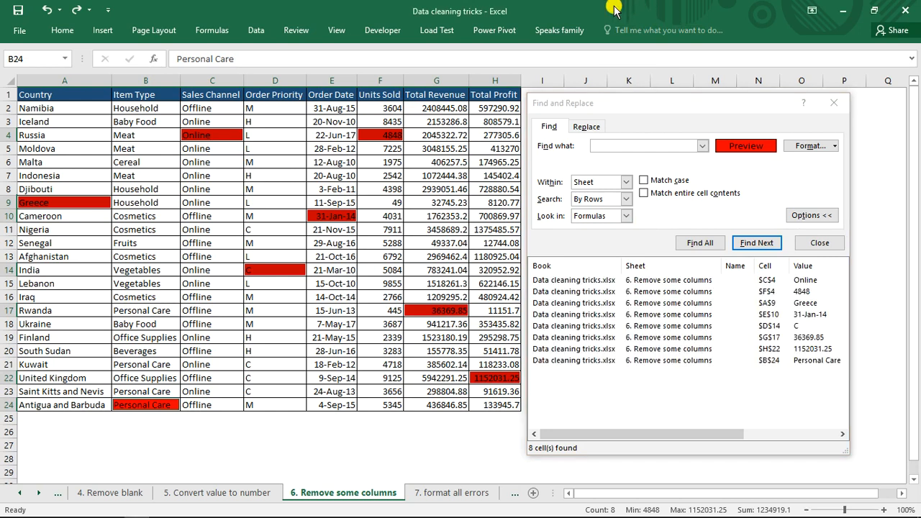
key(ctrl+minus)
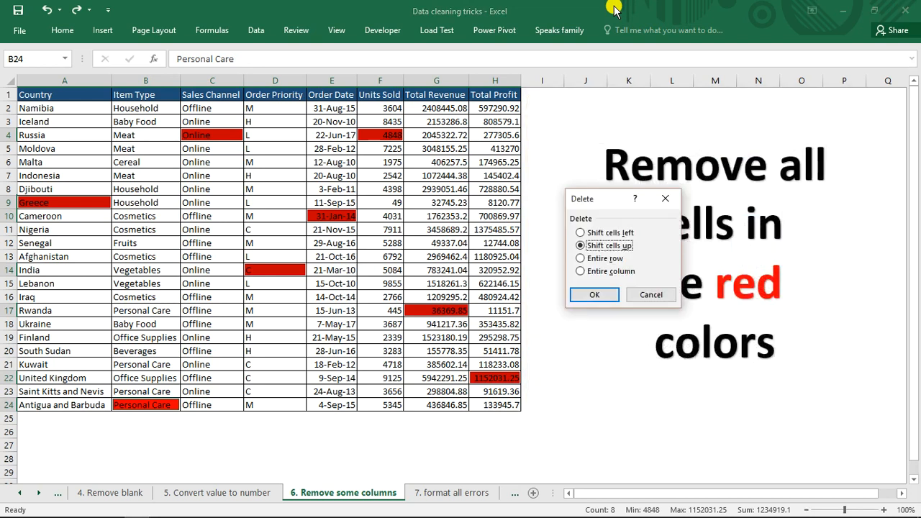
click(581, 259)
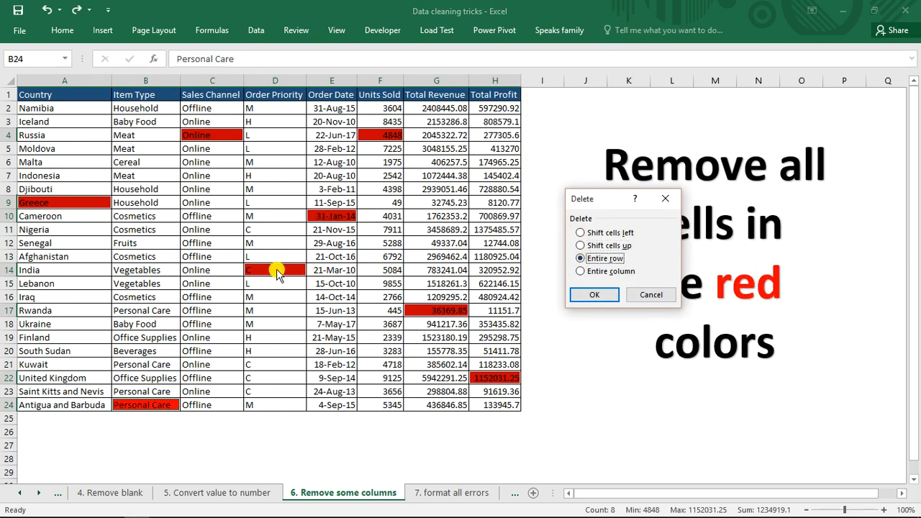
click(594, 295)
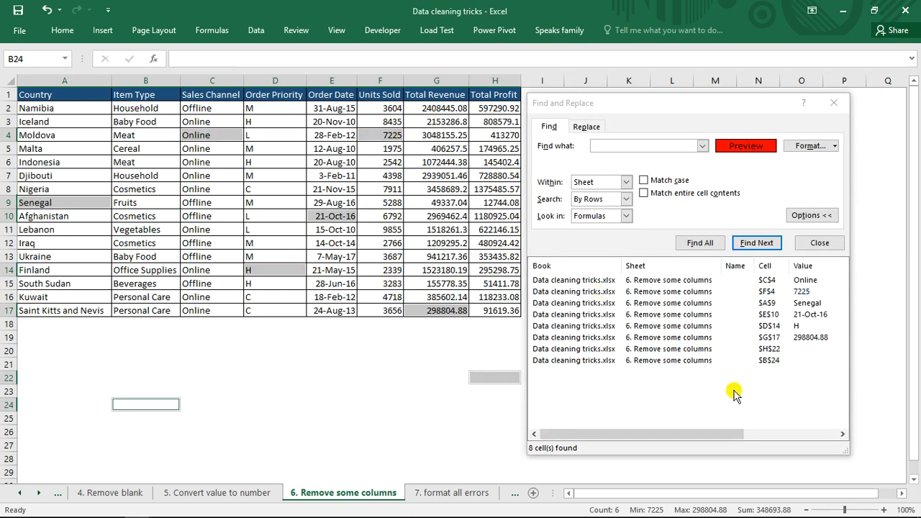
click(819, 243)
click(498, 367)
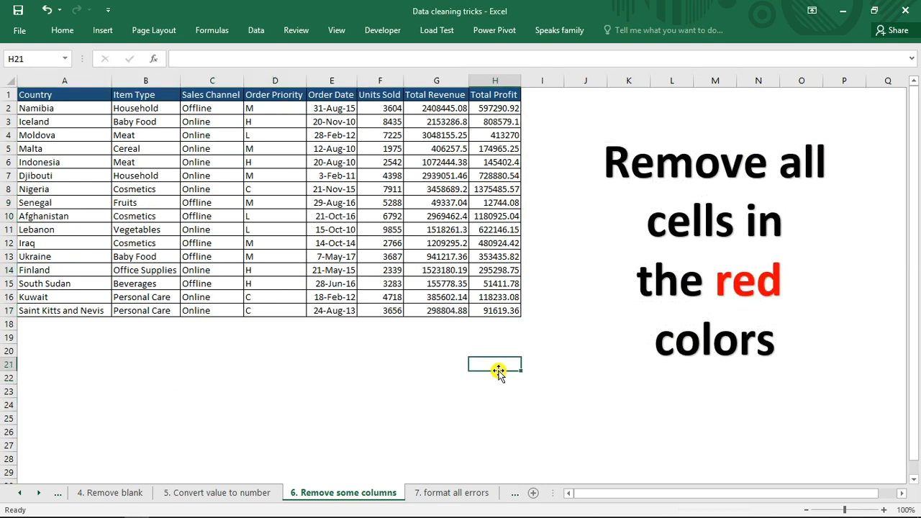
click(294, 365)
click(256, 200)
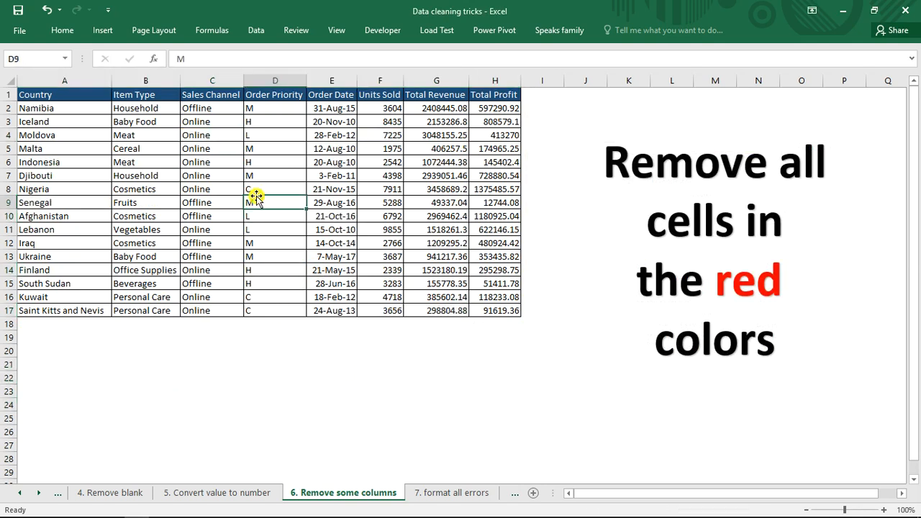
Step: Switch to the format all errors sheet and examine the #DIV/0! cells in the 2017 vs 2019 % change column
click(441, 493)
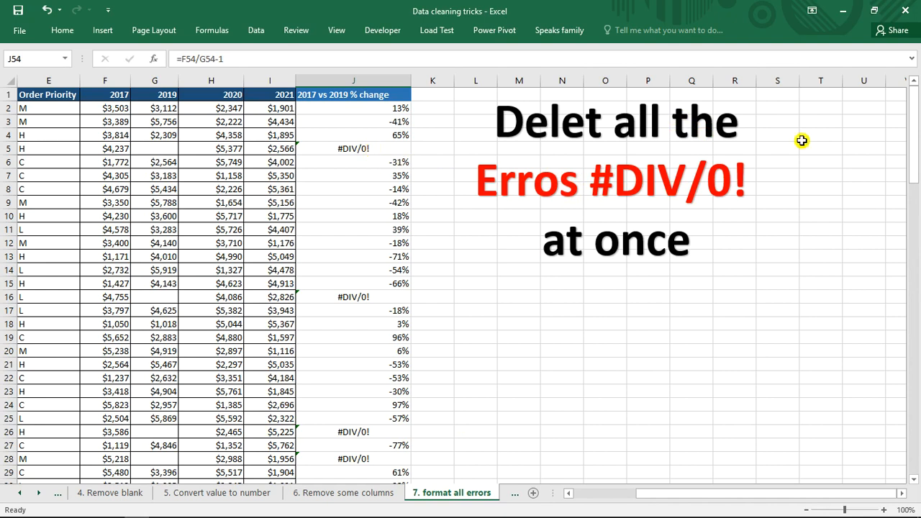
drag(912, 126, 918, 270)
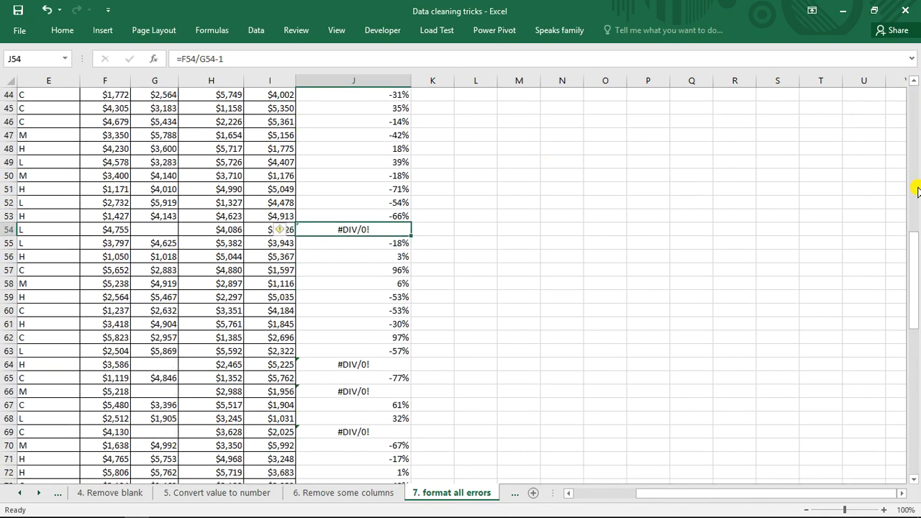
drag(912, 260, 916, 106)
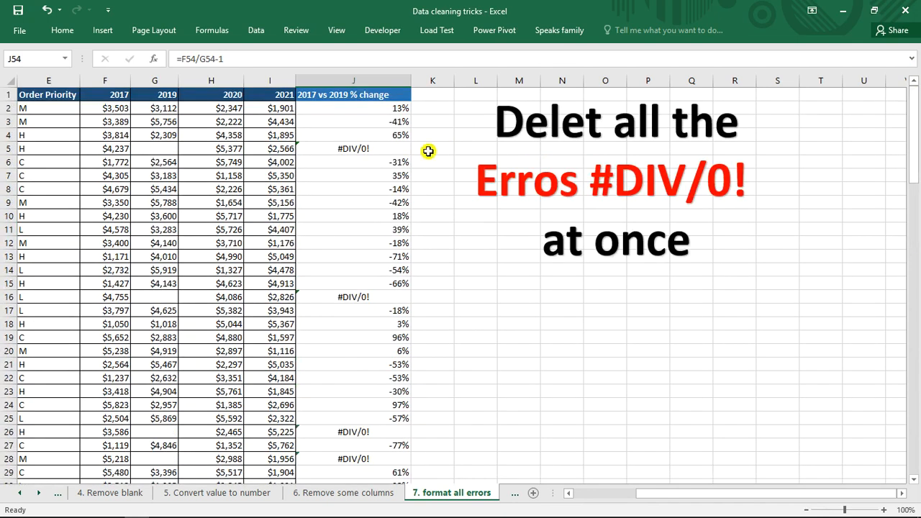
click(348, 148)
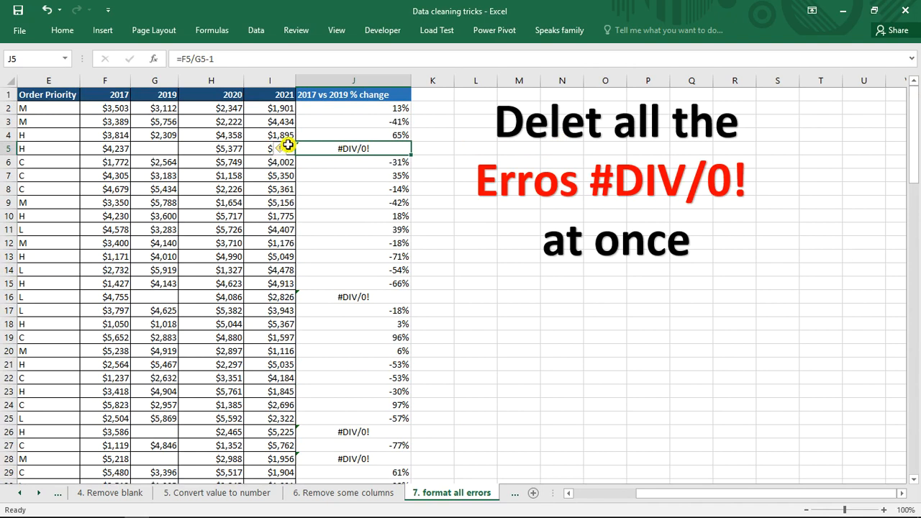
click(354, 304)
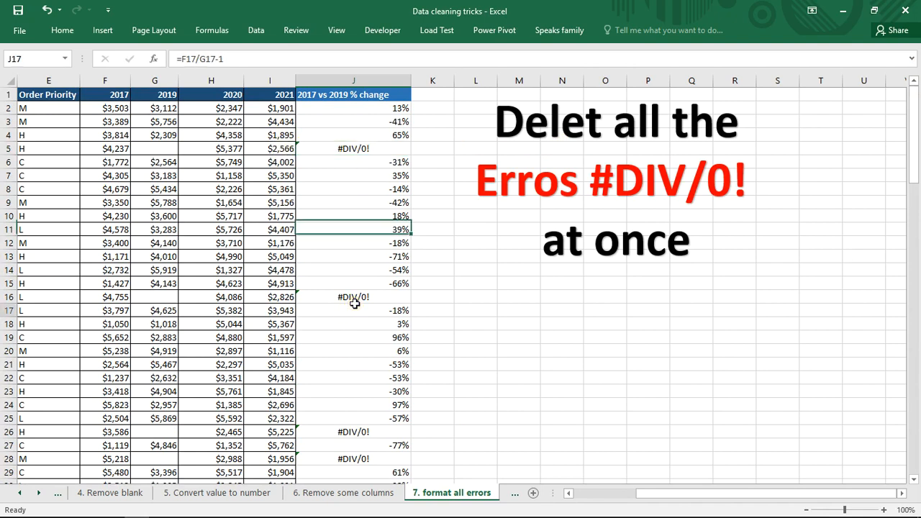
click(359, 297)
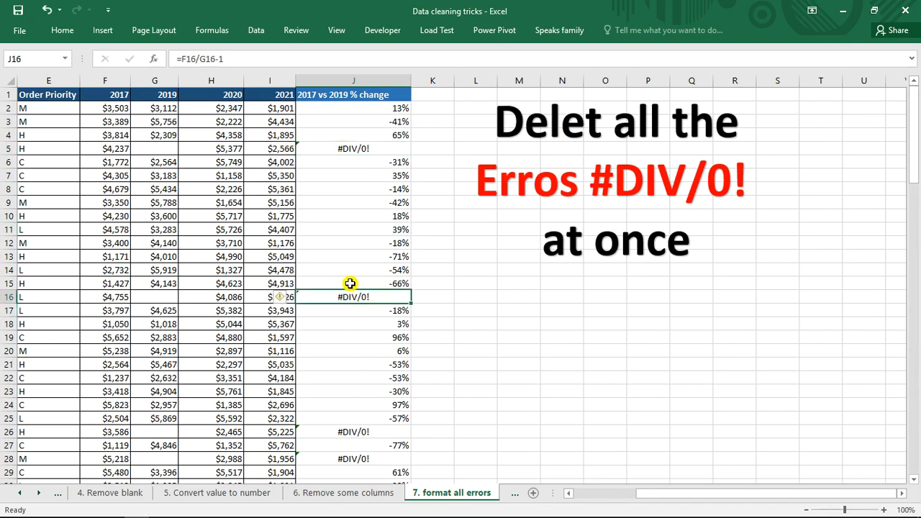
click(347, 188)
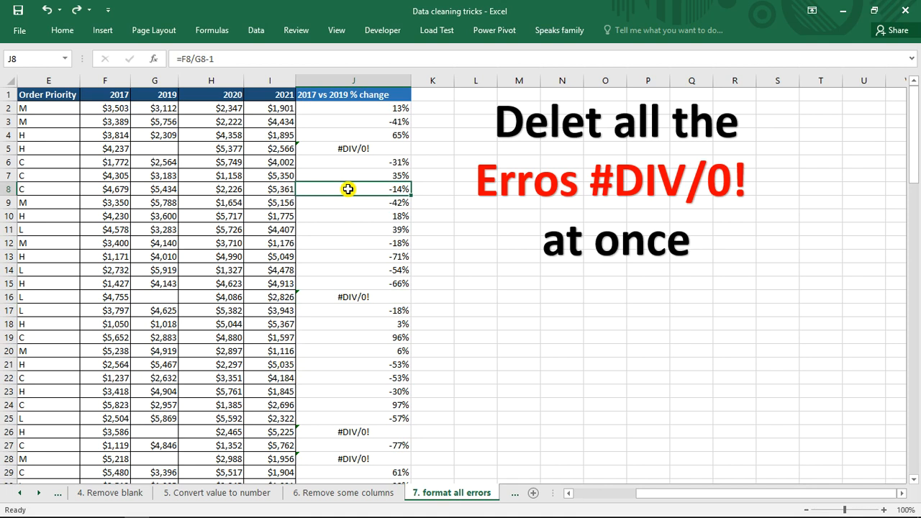
Step: Select every formula cell that returns an error, using Go To Special with Numbers, Text and Logicals excluded
click(63, 35)
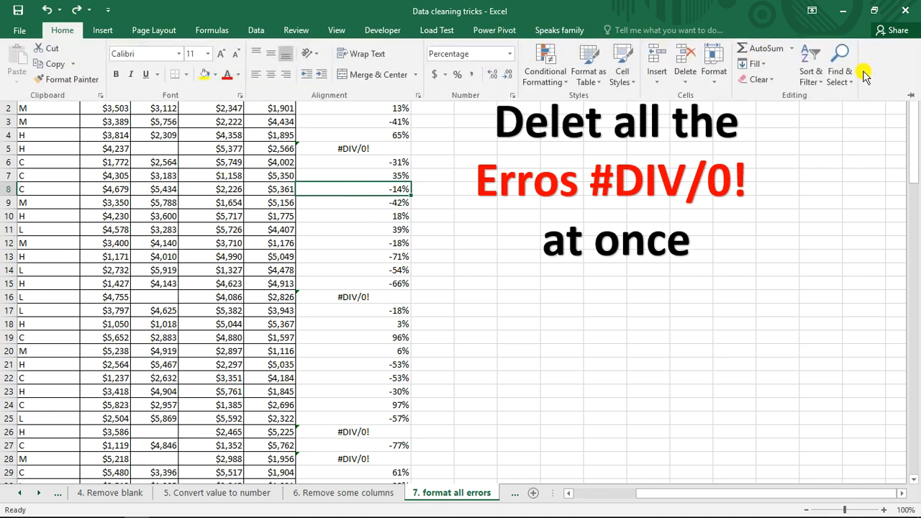
click(841, 80)
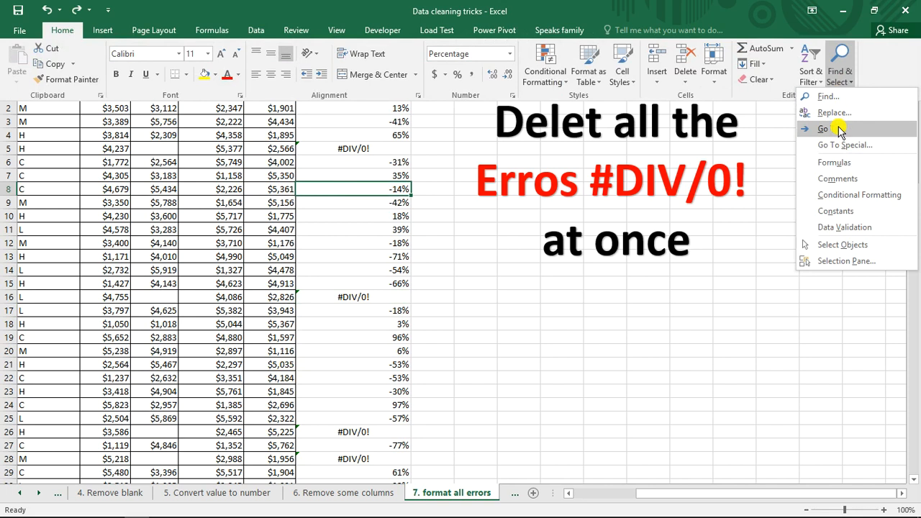
click(842, 147)
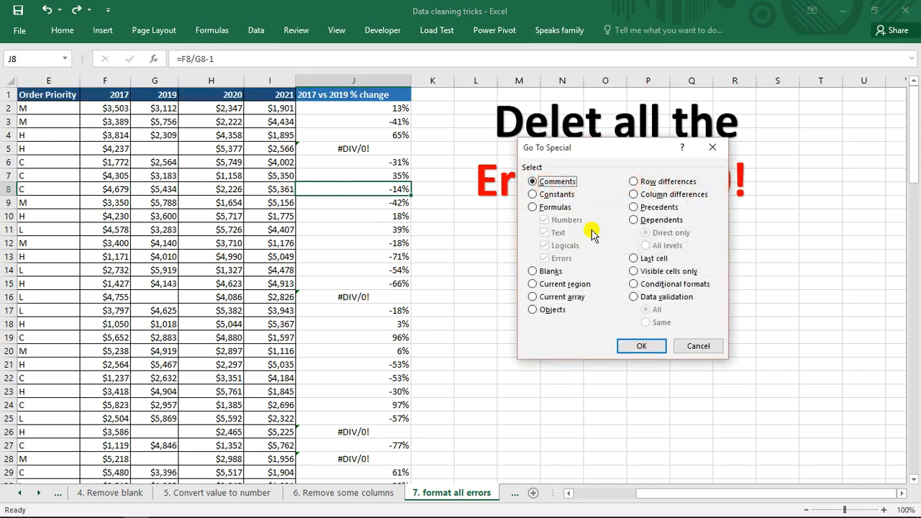
click(534, 207)
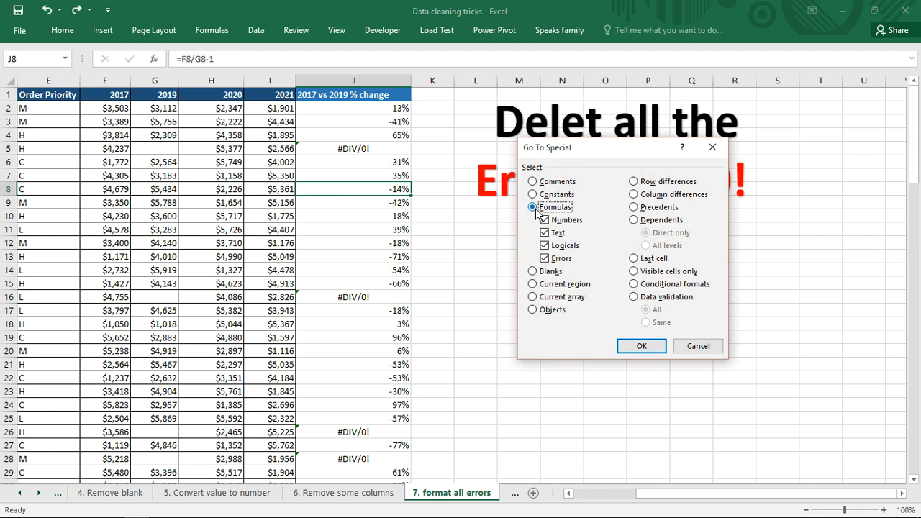
click(544, 220)
click(545, 233)
click(545, 245)
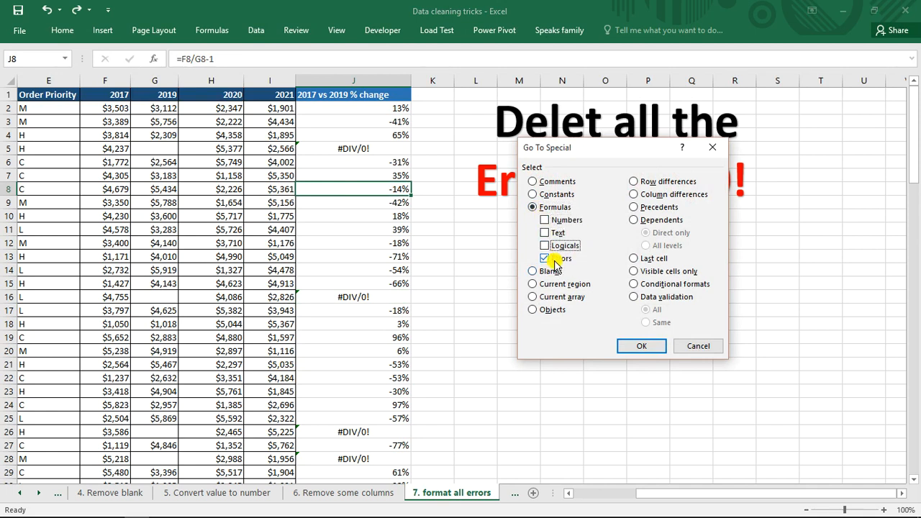
click(633, 345)
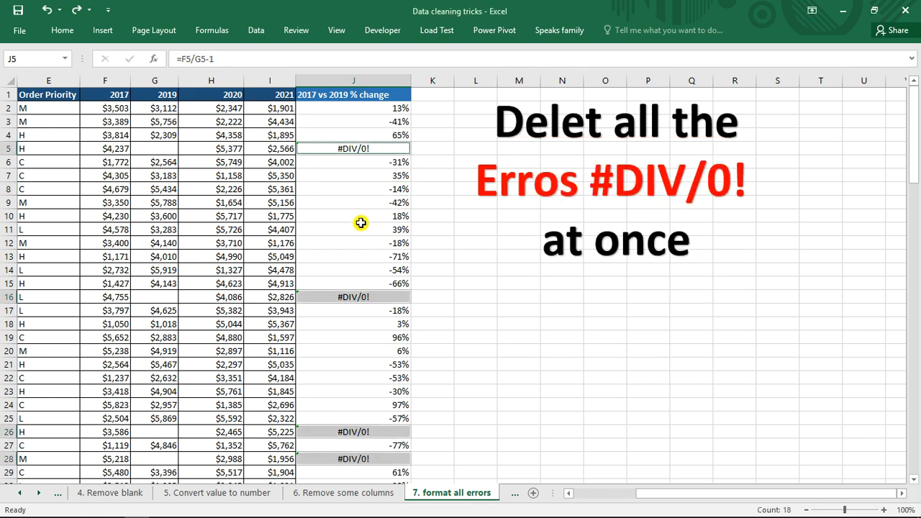
Step: Delete the entire rows of the selected #DIV/0! cells and deselect the range
key(ctrl+minus)
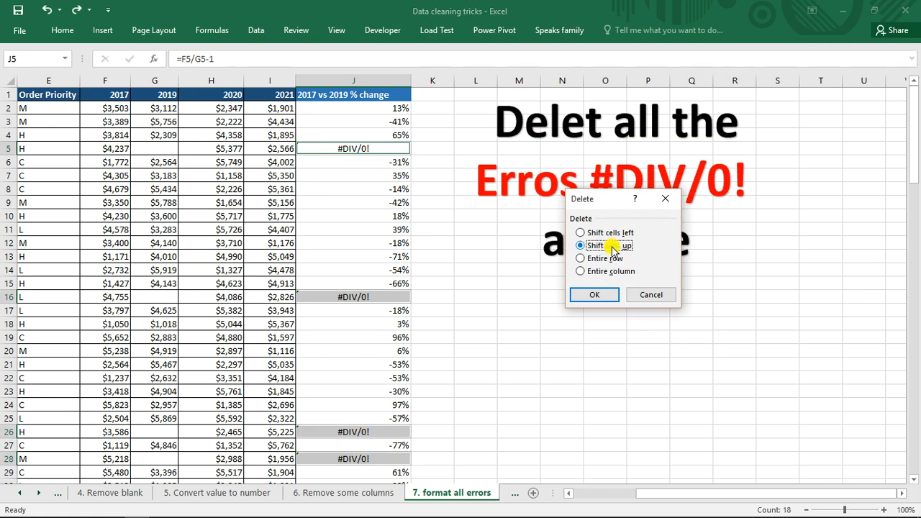
click(583, 260)
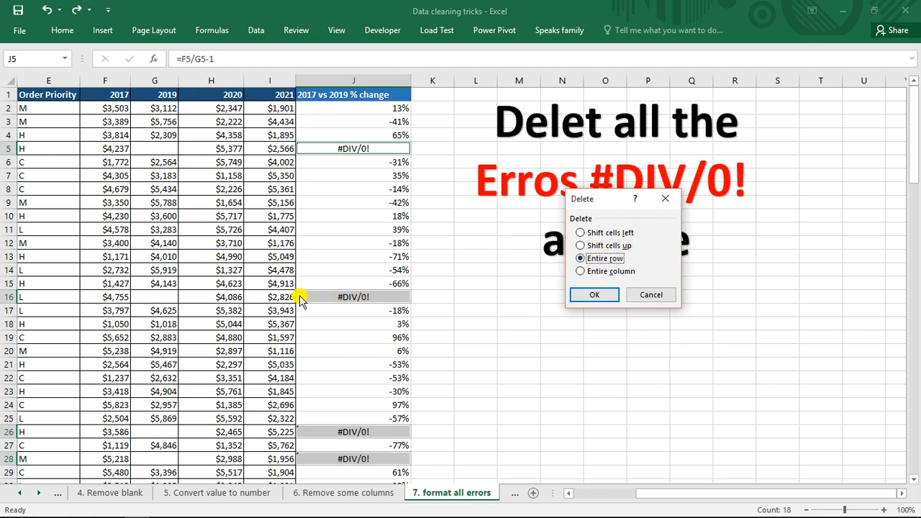
click(599, 296)
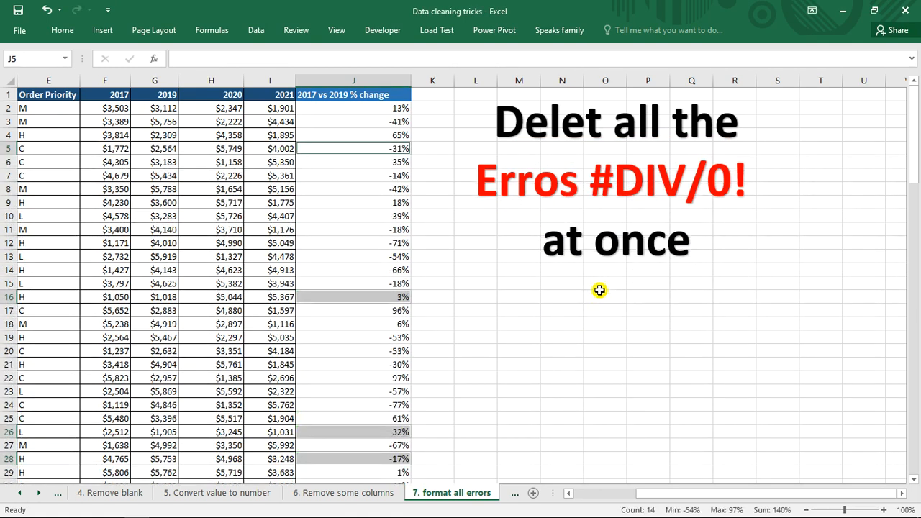
click(373, 228)
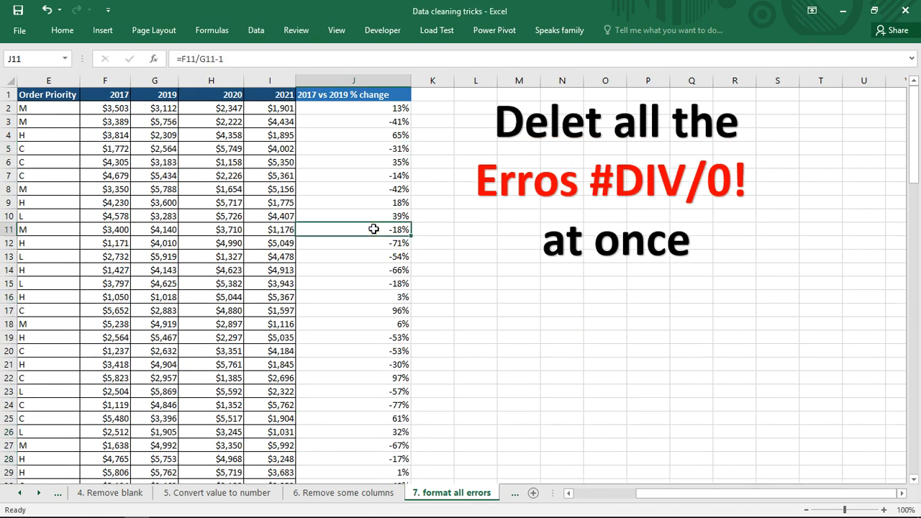
click(86, 229)
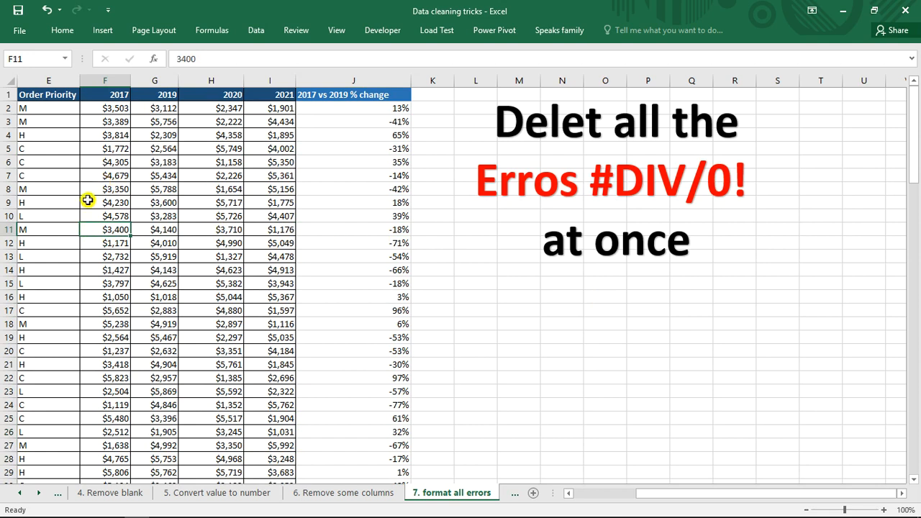
Step: Switch to the Remove duplicate sheet and auto-fit the widths of the First Name and Last Name columns
click(45, 494)
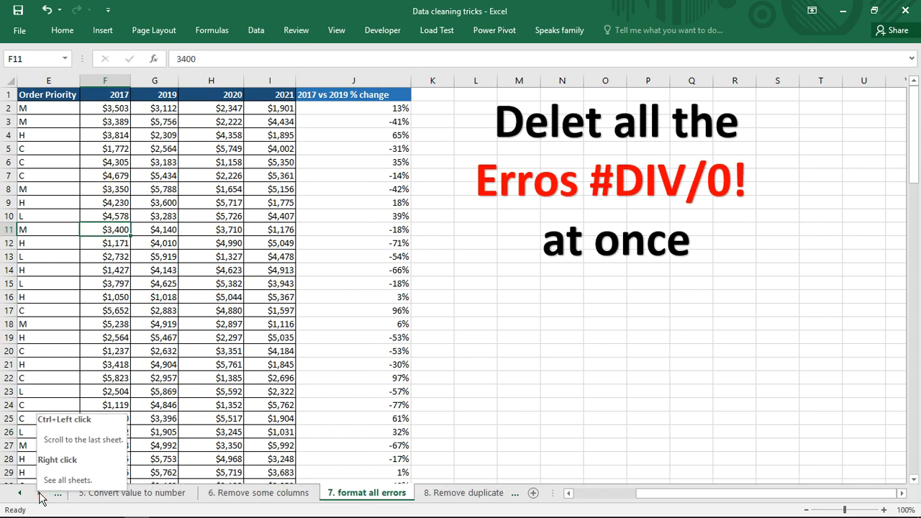
click(41, 494)
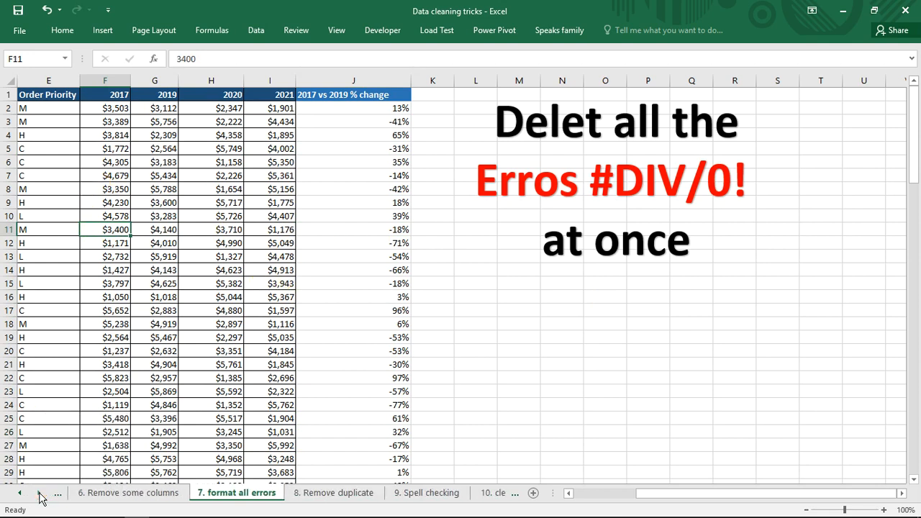
click(317, 494)
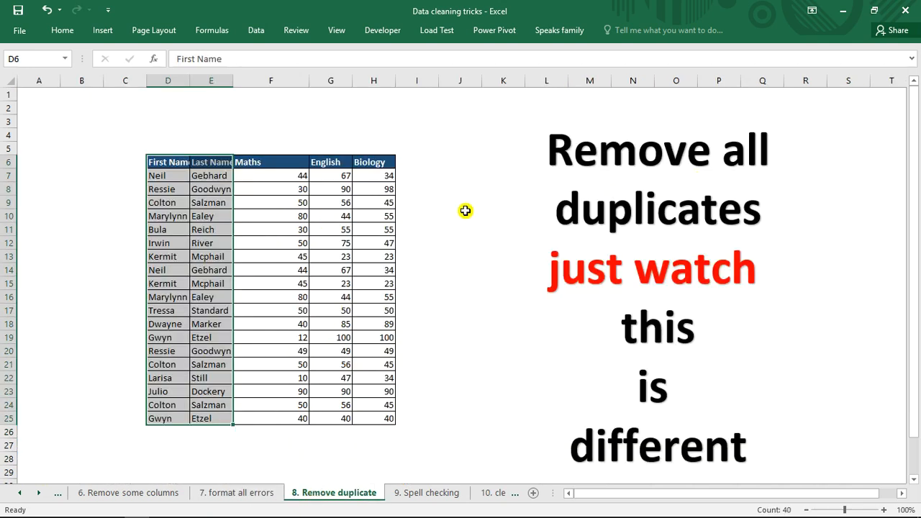
click(323, 226)
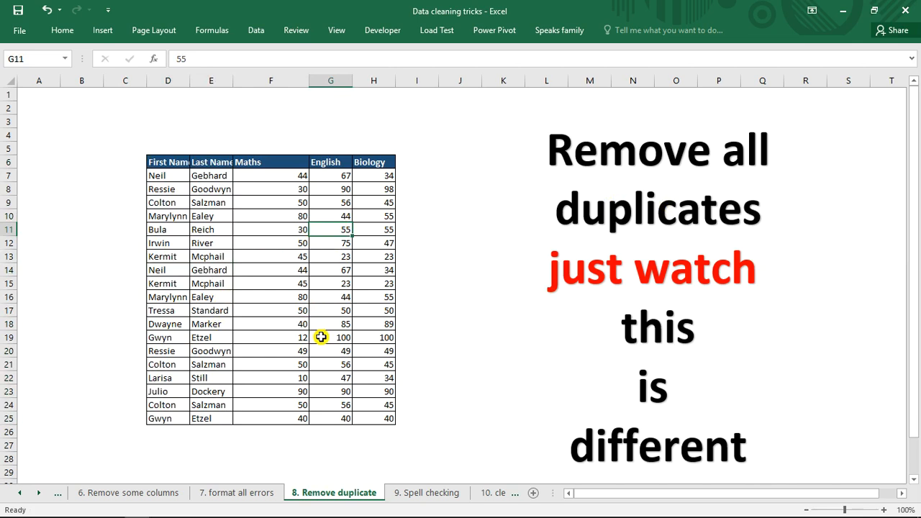
double_click(191, 80)
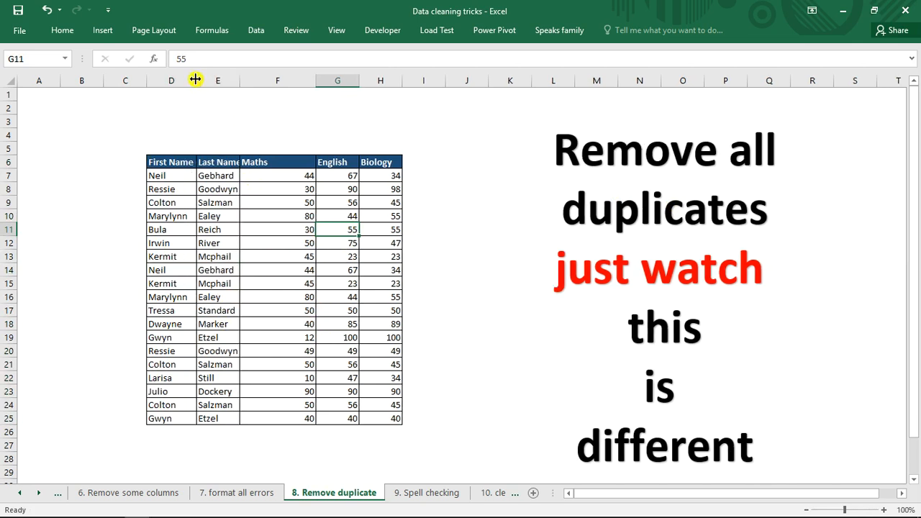
double_click(240, 80)
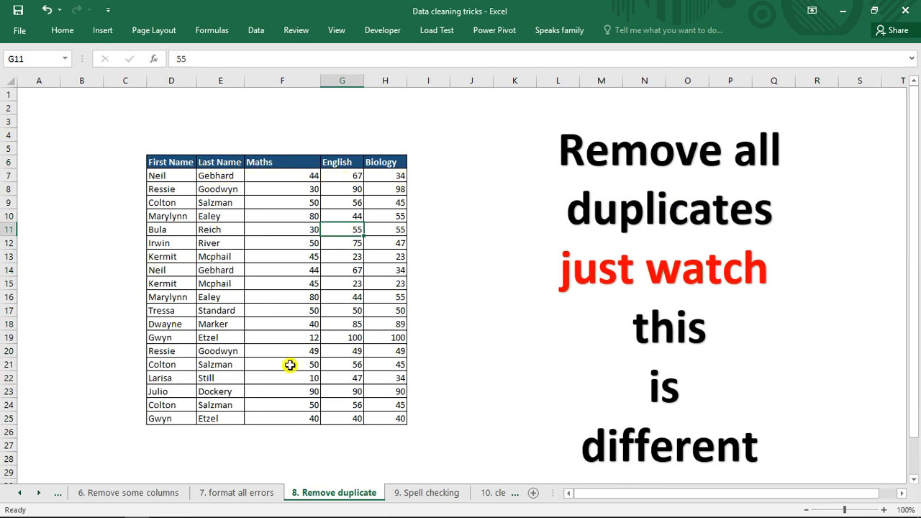
drag(356, 284, 388, 284)
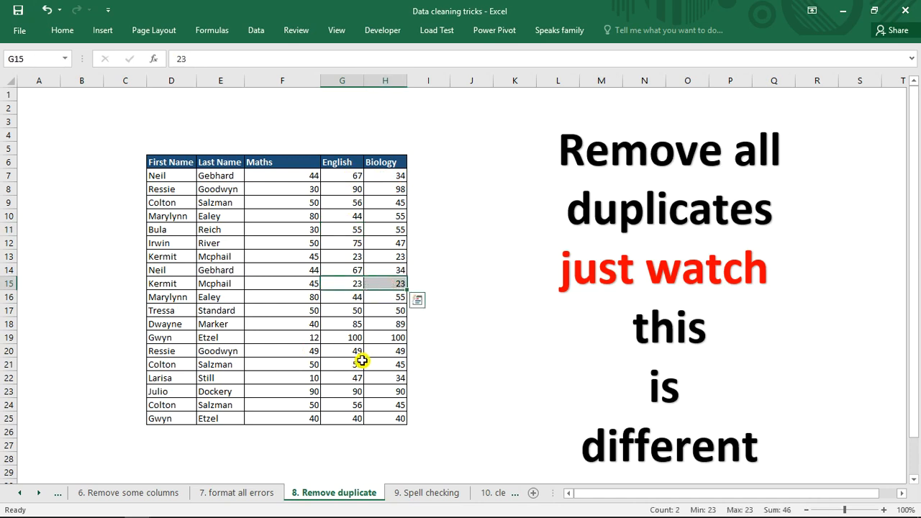
drag(356, 339, 367, 339)
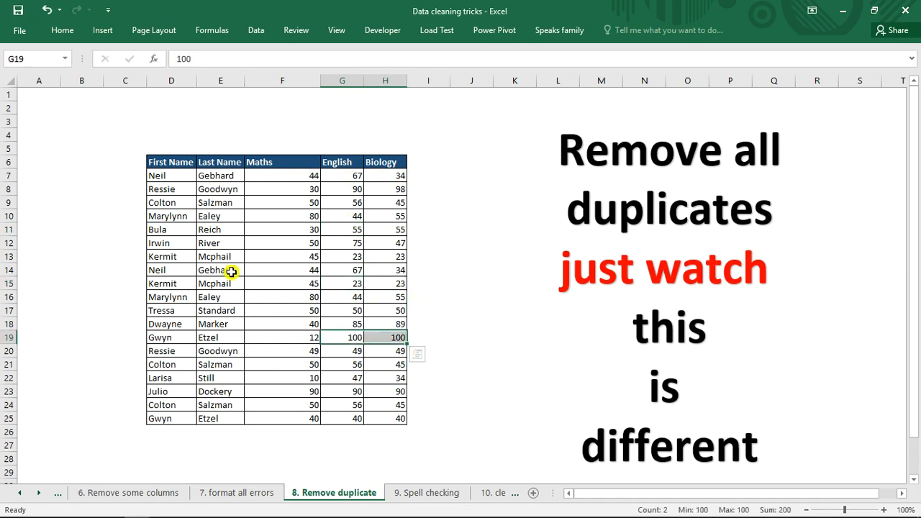
click(180, 219)
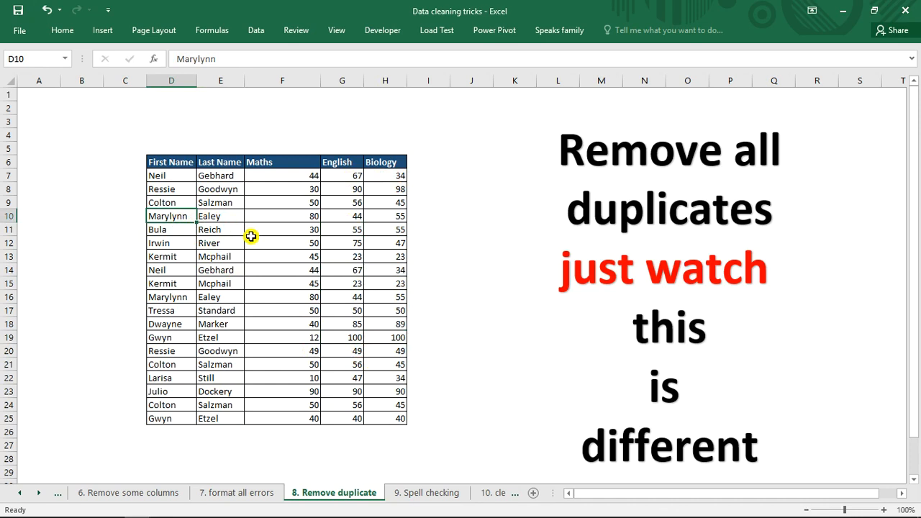
click(78, 31)
click(838, 78)
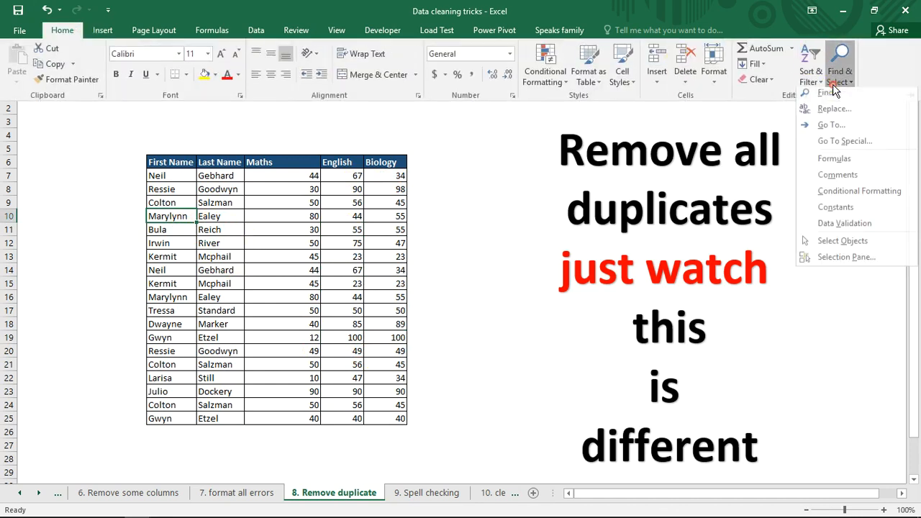
click(846, 146)
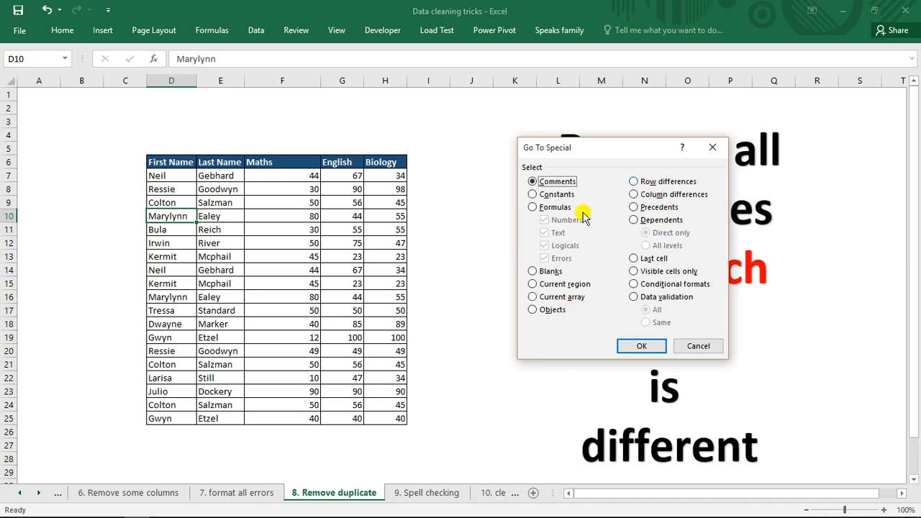
click(691, 347)
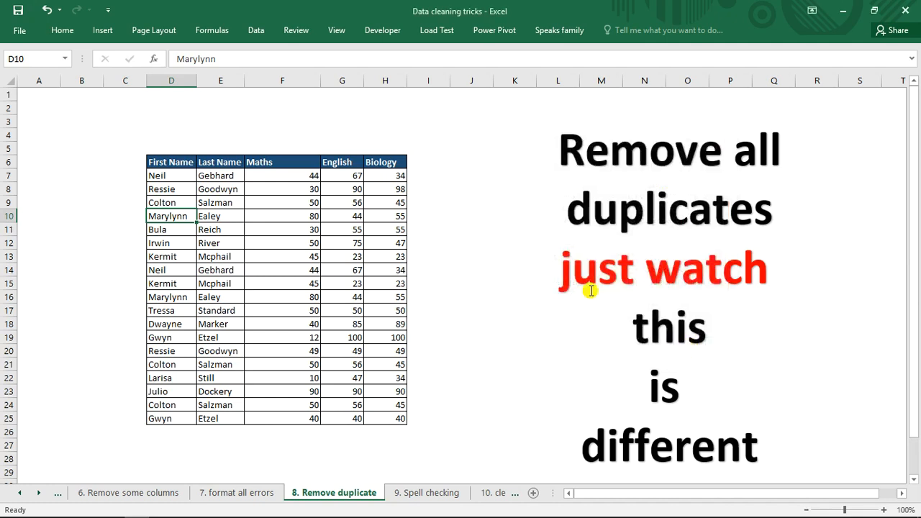
Step: Try to highlight duplicate values with Light Red Fill with Dark Red Text while only cell D10 is selected
click(72, 30)
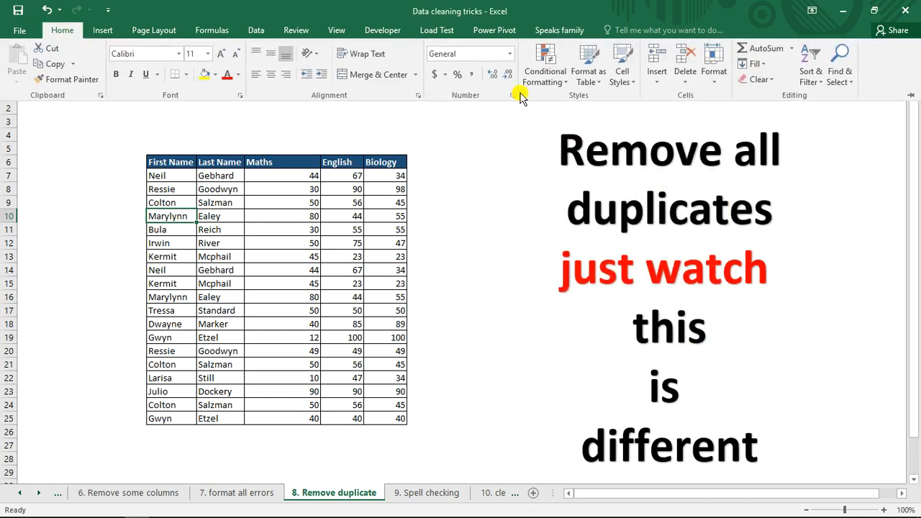
click(565, 86)
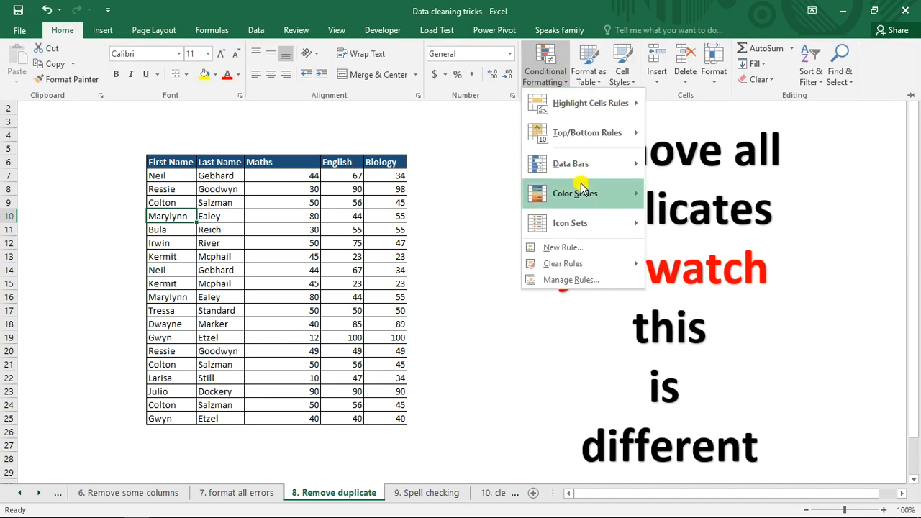
mouse_move(607, 106)
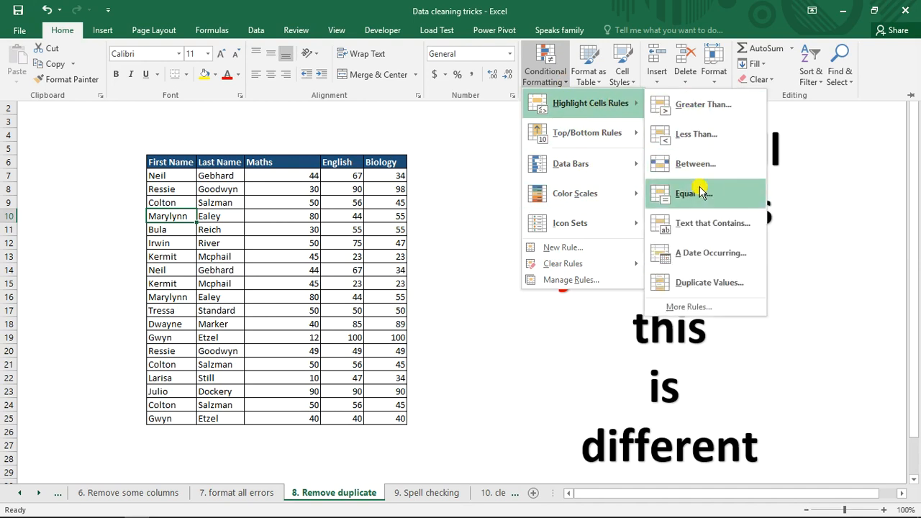
click(706, 282)
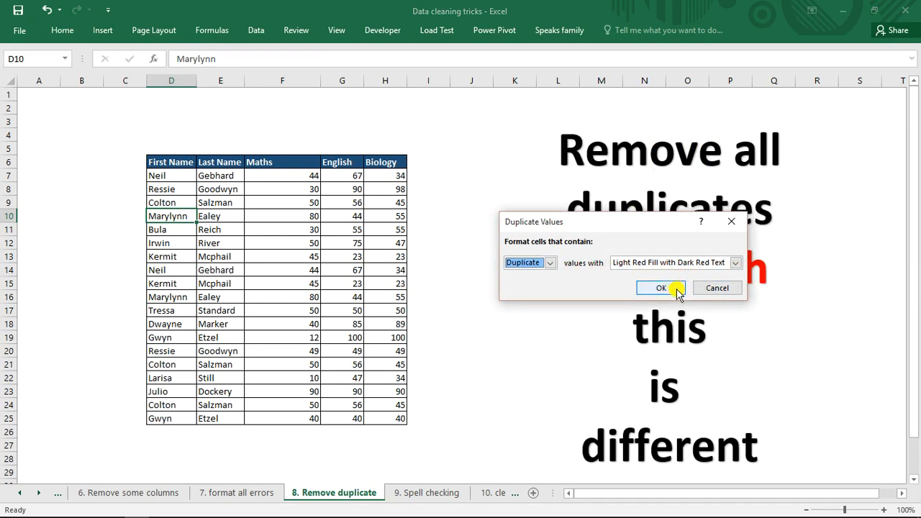
click(735, 263)
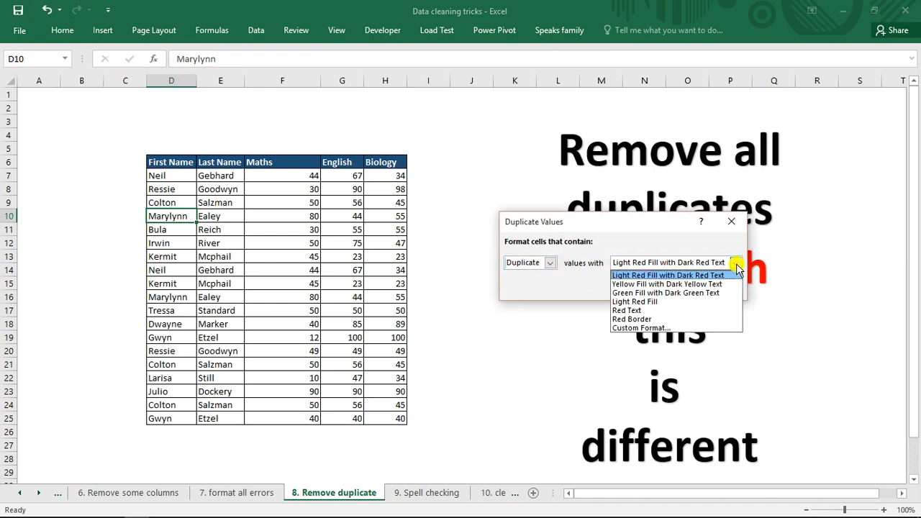
click(695, 276)
click(679, 288)
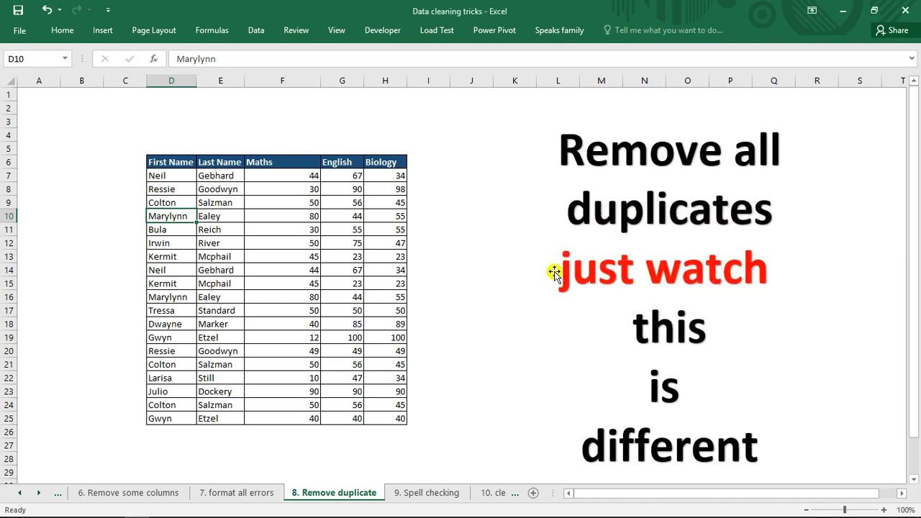
click(159, 174)
key(ctrl+shift+End)
key(ctrl+q)
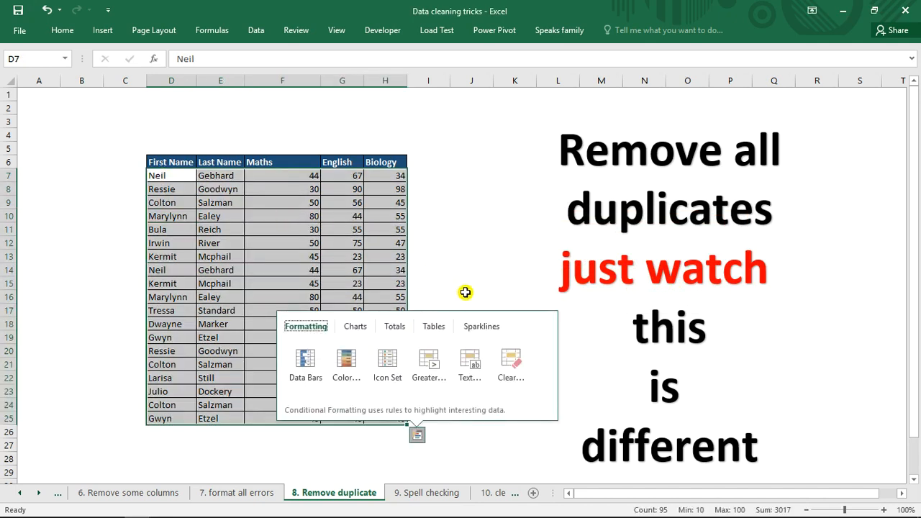
click(468, 295)
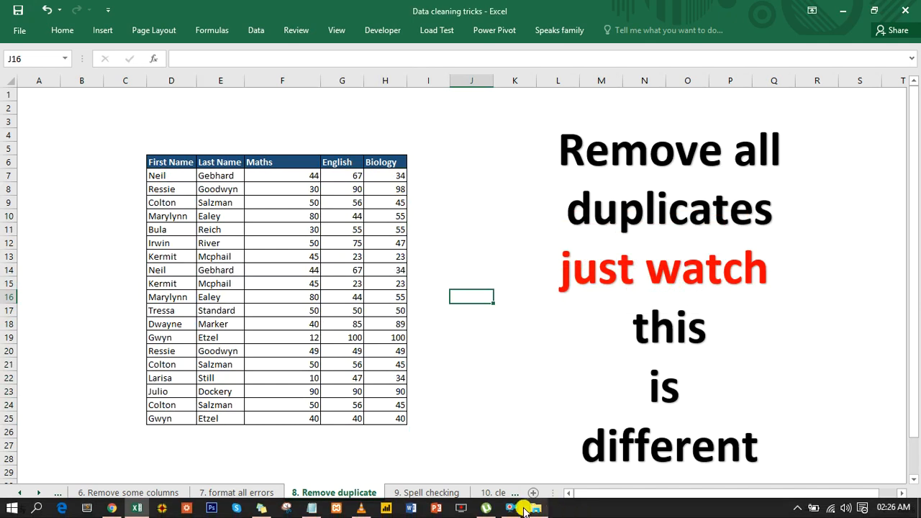
click(512, 511)
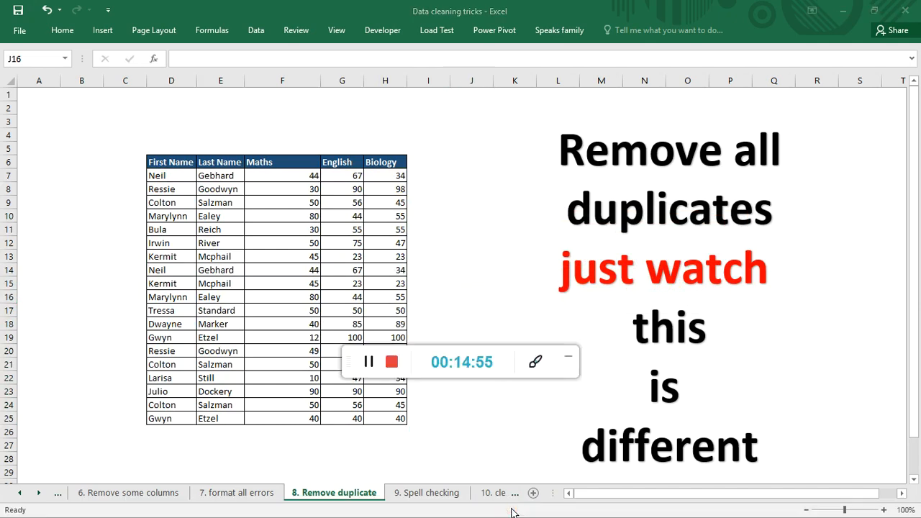
click(570, 359)
Step: Highlight duplicate values in D7:H25 with Light Red Fill with Dark Red Text and deselect the range
drag(181, 177, 395, 418)
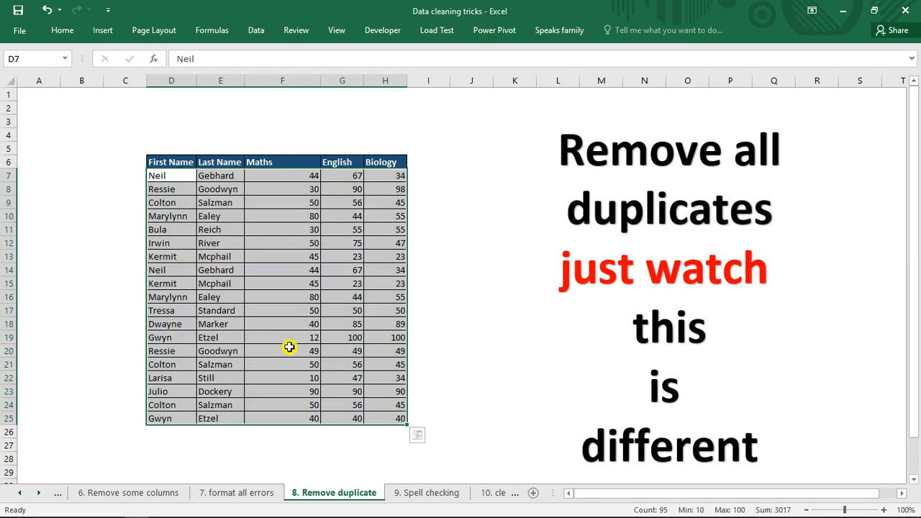
click(62, 30)
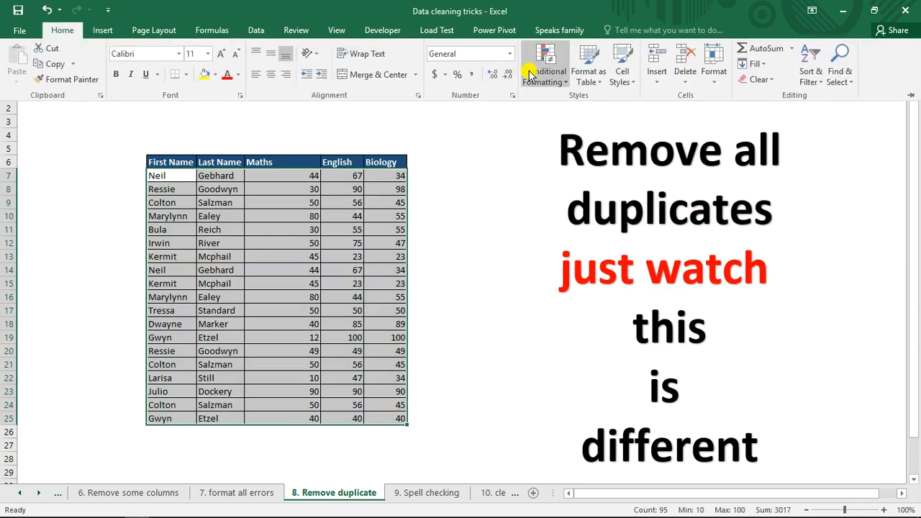
click(542, 82)
mouse_move(592, 103)
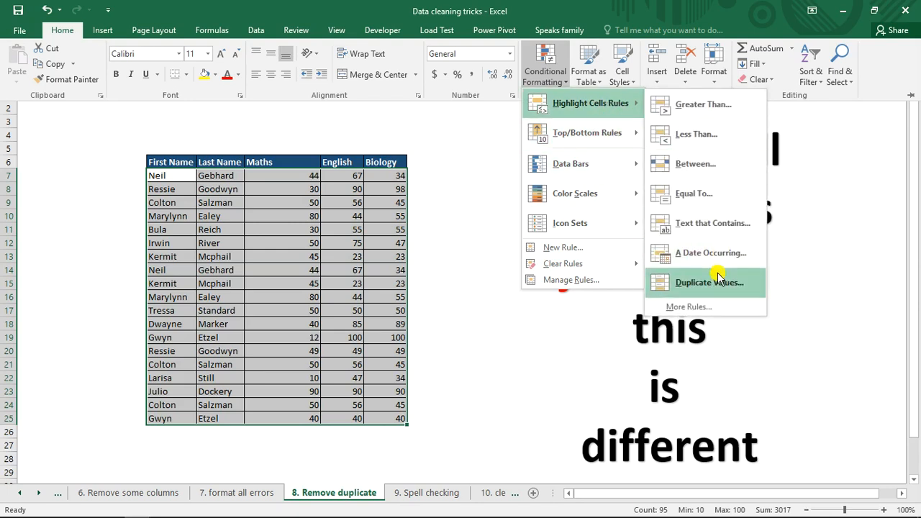
click(716, 284)
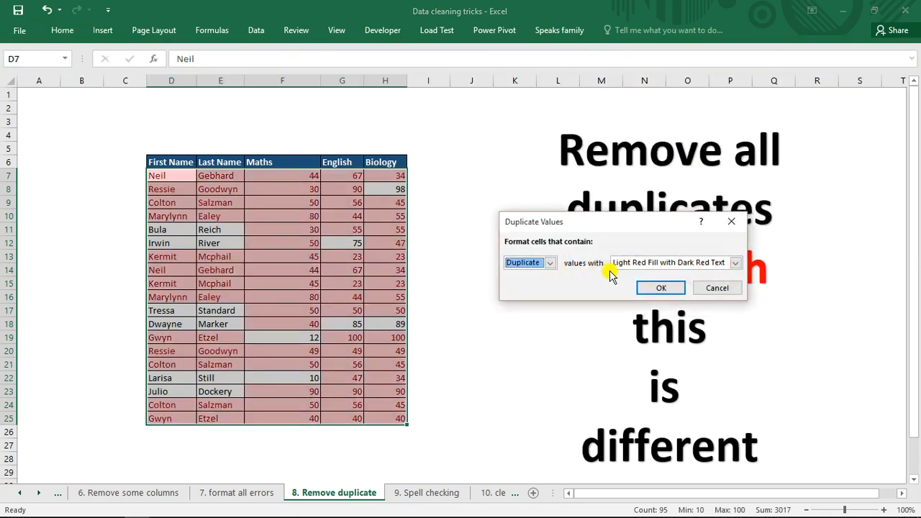
click(663, 288)
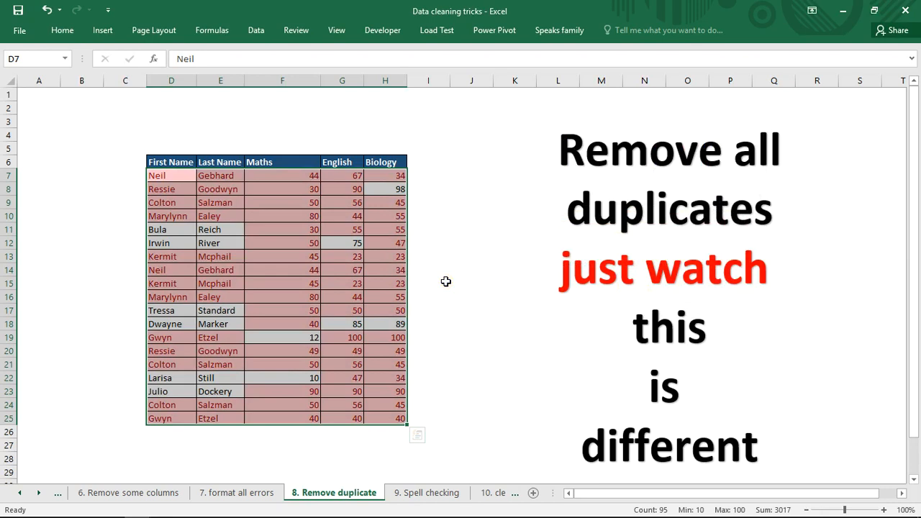
click(446, 282)
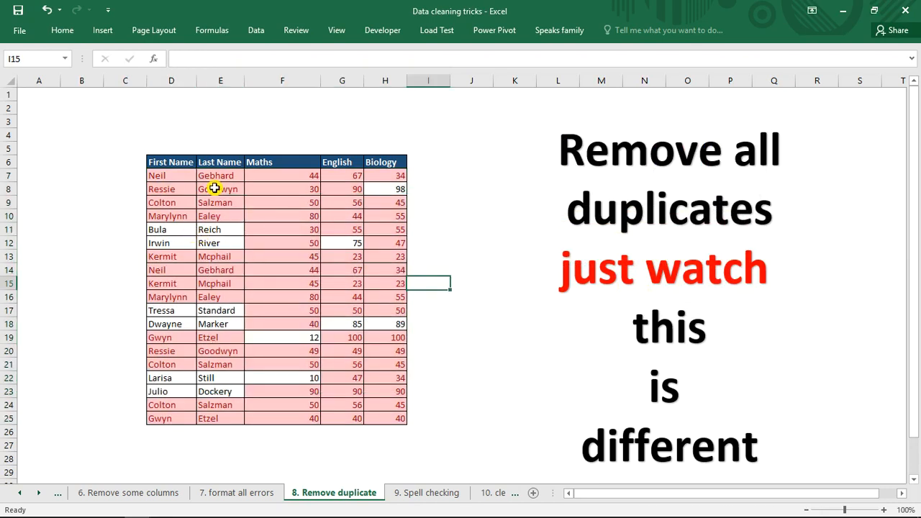
Step: Inspect the highlighted rows of the marks table and undo the duplicate-value highlighting
drag(168, 178, 310, 217)
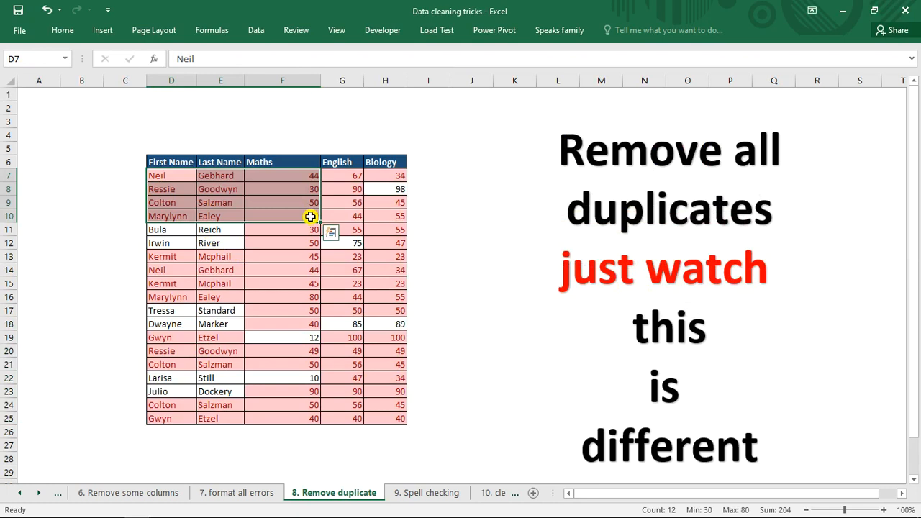
click(160, 419)
drag(159, 419, 387, 417)
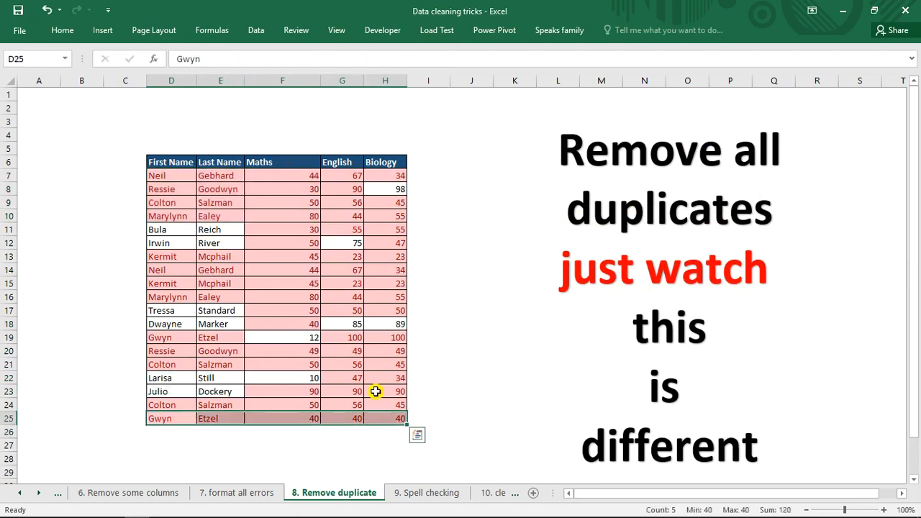
click(344, 284)
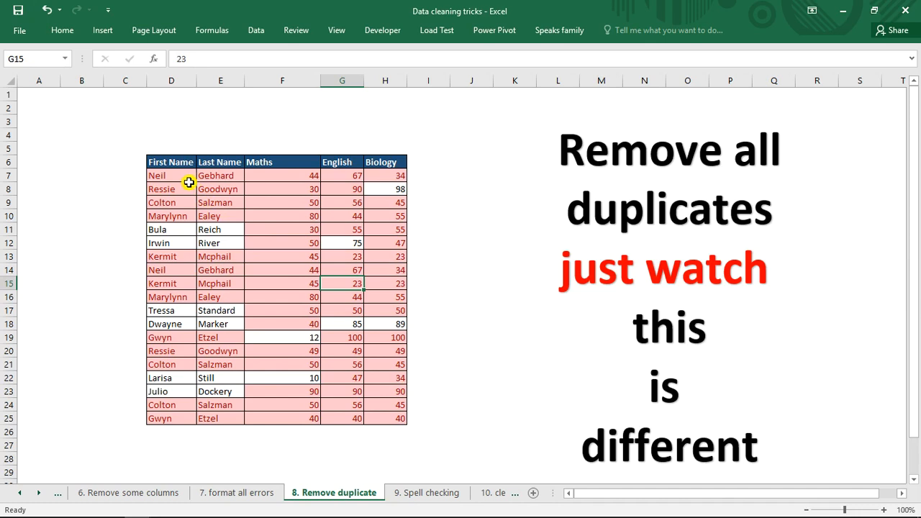
drag(183, 180, 367, 187)
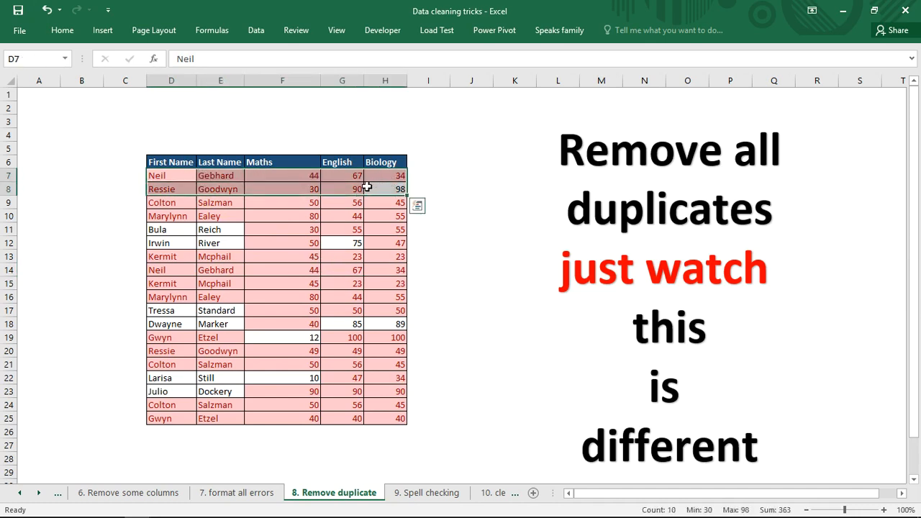
click(316, 244)
key(ctrl+z)
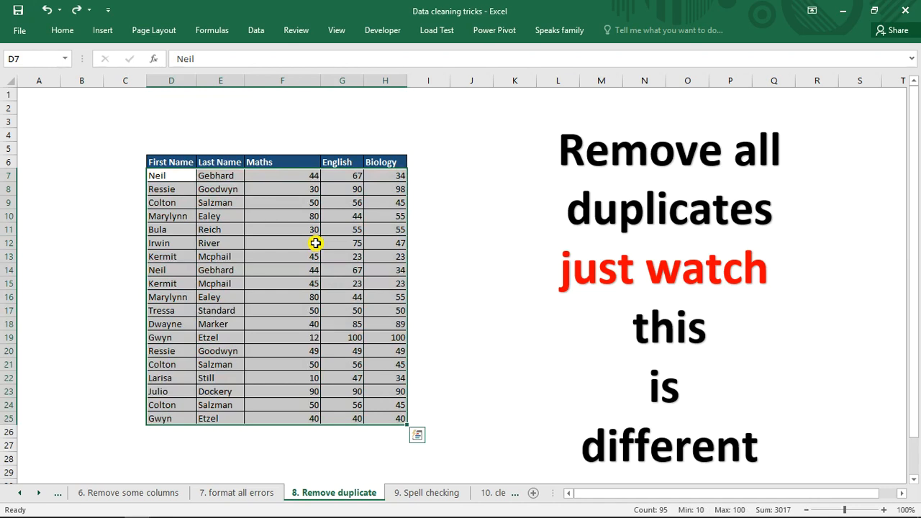
key(ctrl+q)
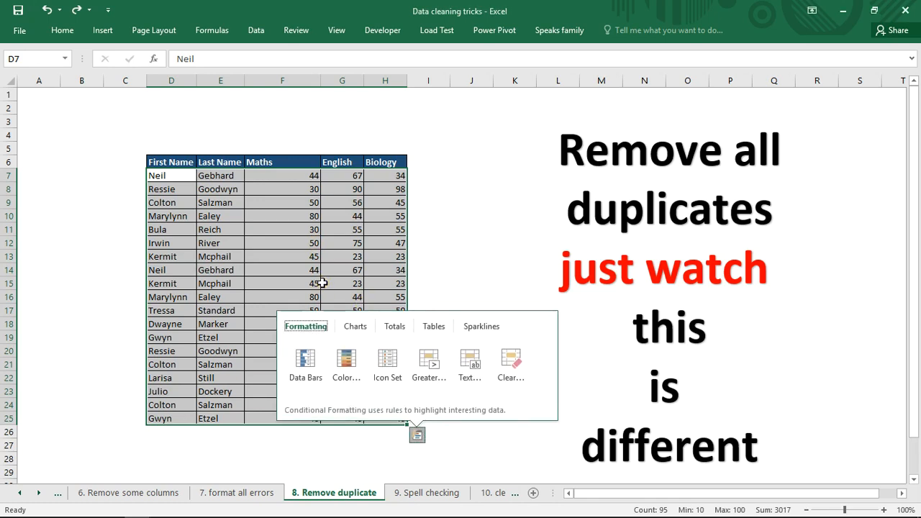
click(323, 283)
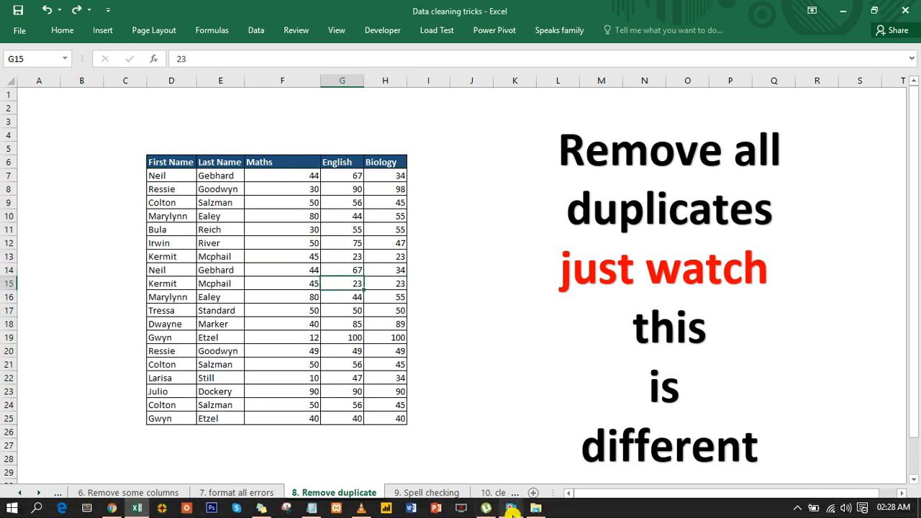
click(512, 508)
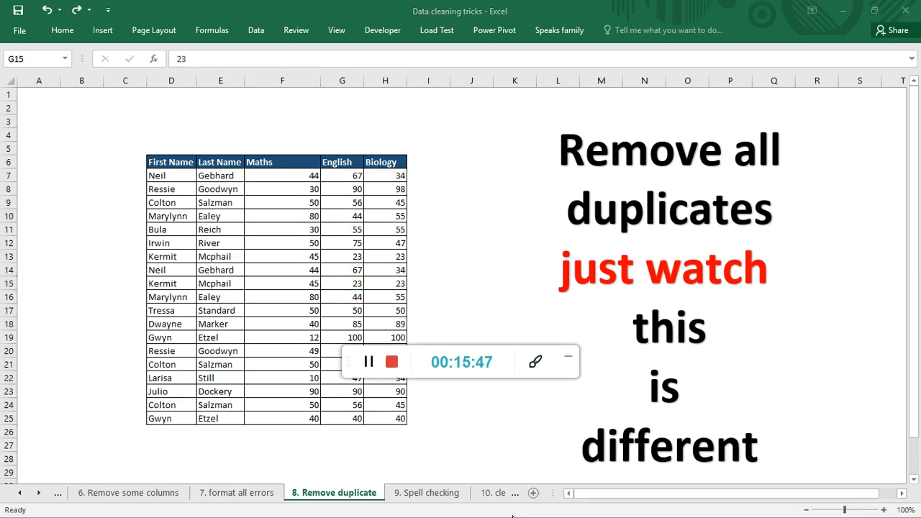
click(572, 360)
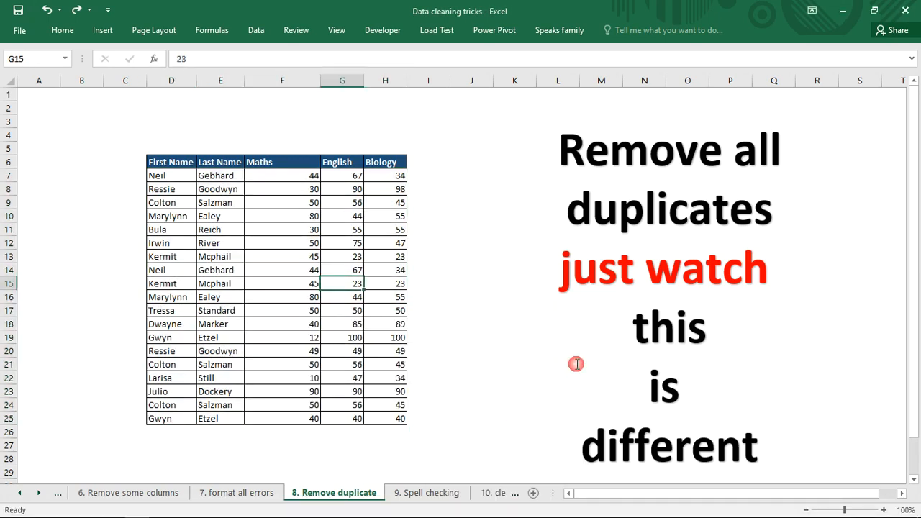
click(164, 174)
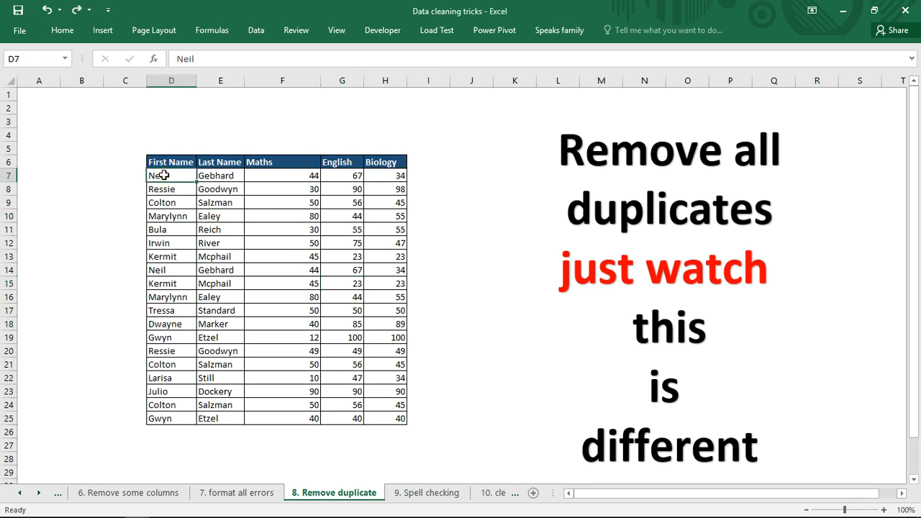
click(223, 230)
drag(172, 176, 391, 418)
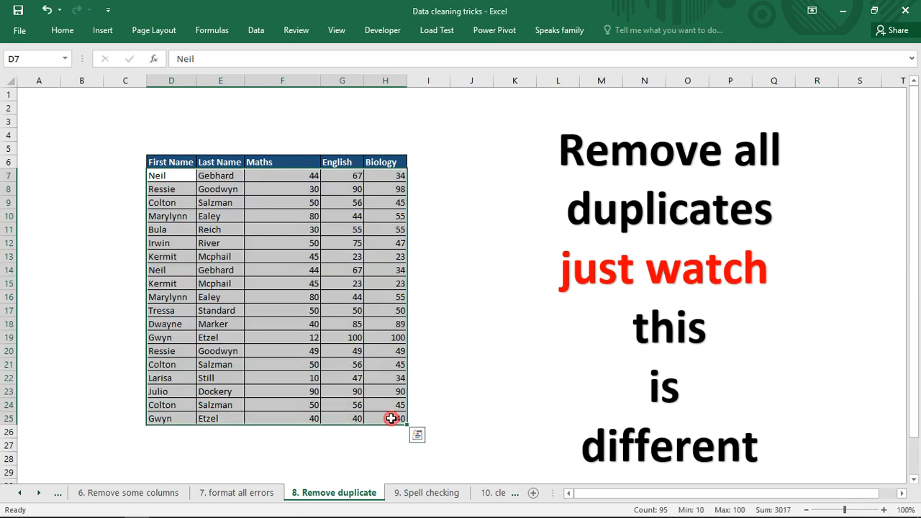
click(255, 32)
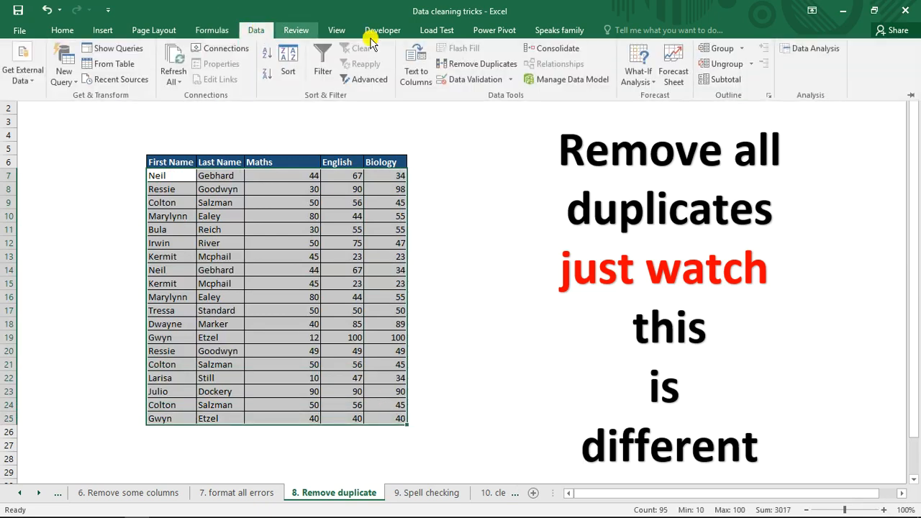
click(484, 66)
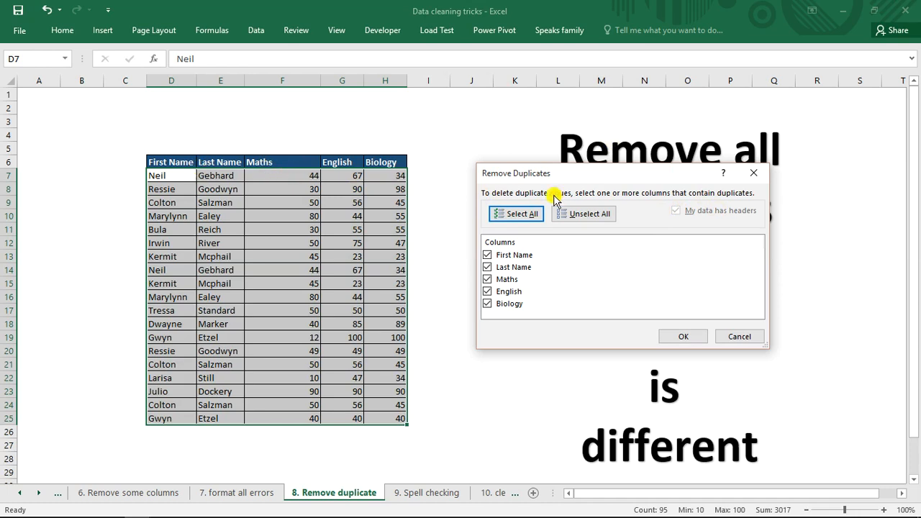
click(734, 336)
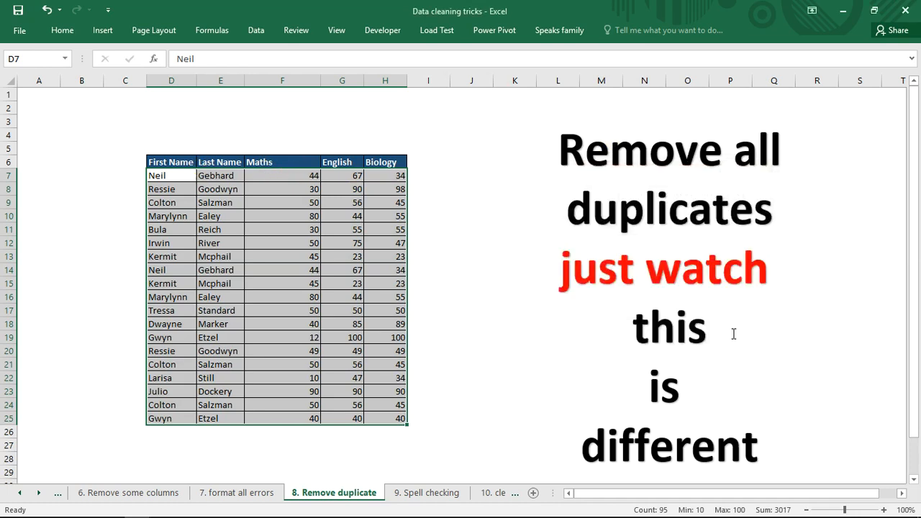
Step: Remove duplicate rows from D6:H25, treating the first row as headers and comparing all five columns, and deselect the range
click(154, 160)
drag(154, 159, 397, 421)
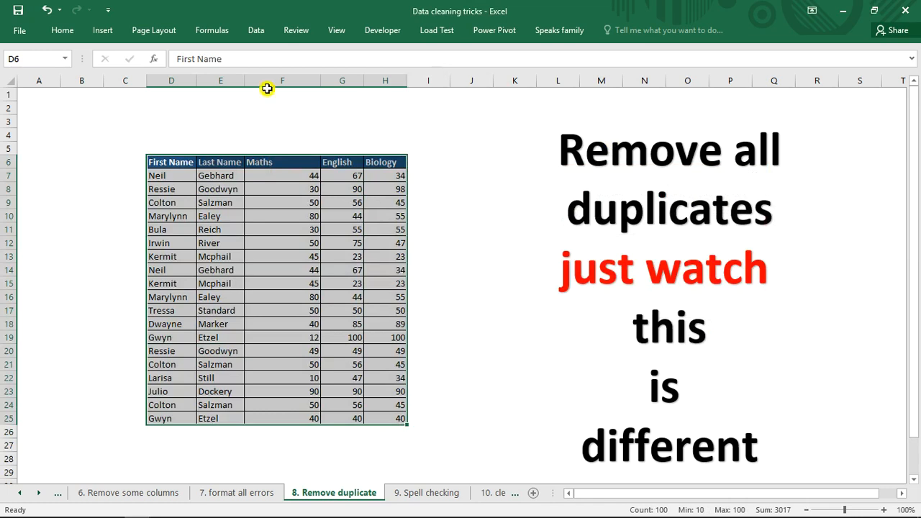
click(255, 32)
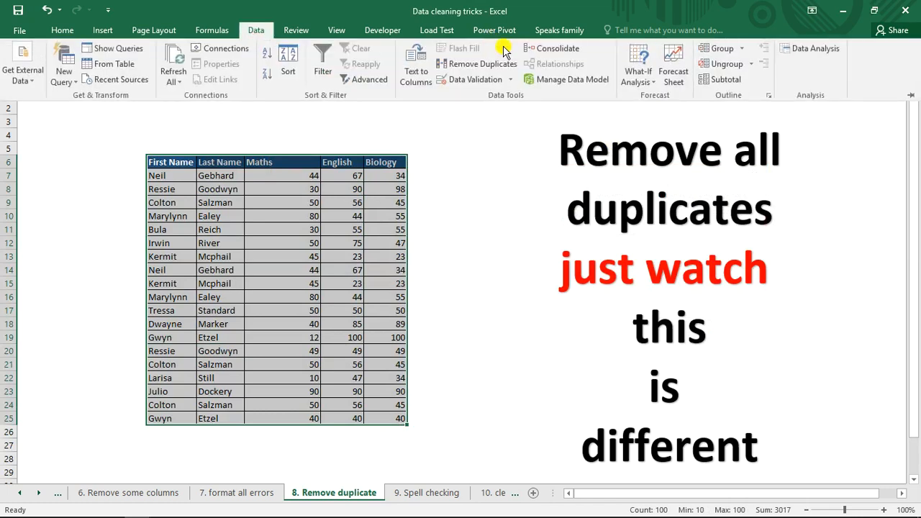
click(490, 63)
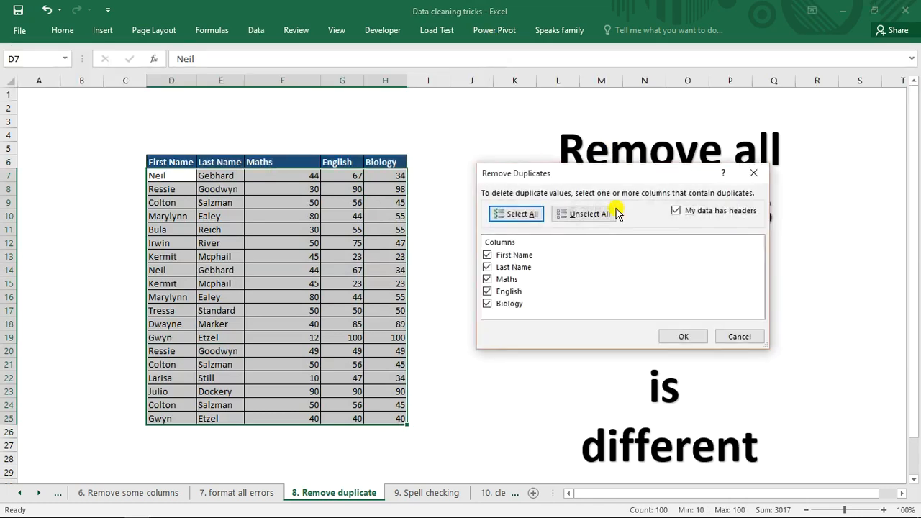
click(676, 212)
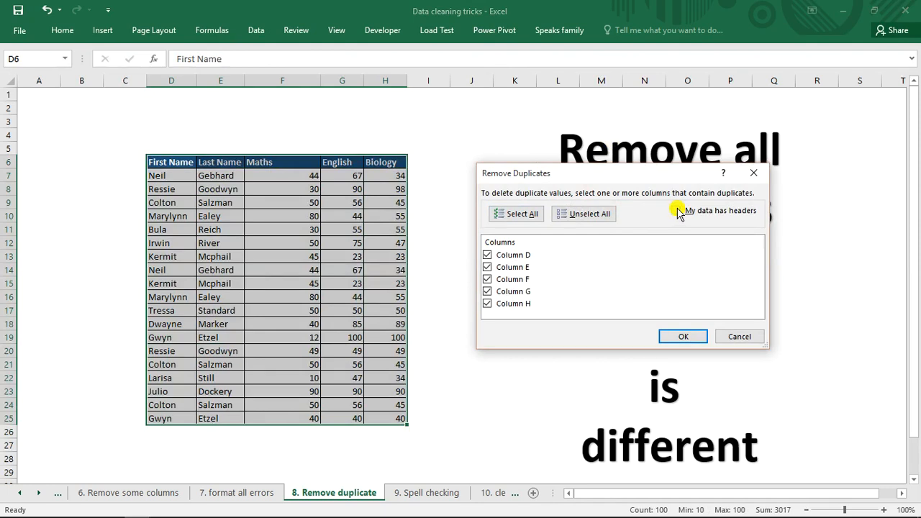
click(677, 211)
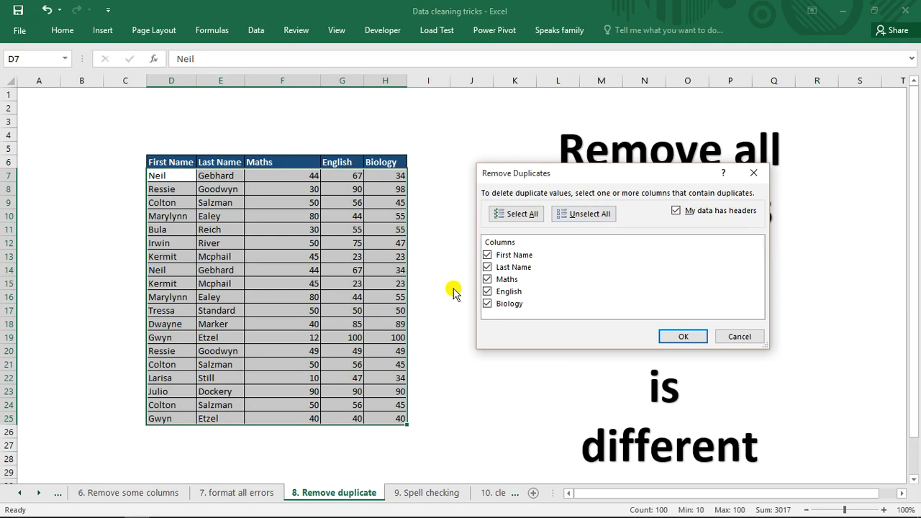
click(674, 338)
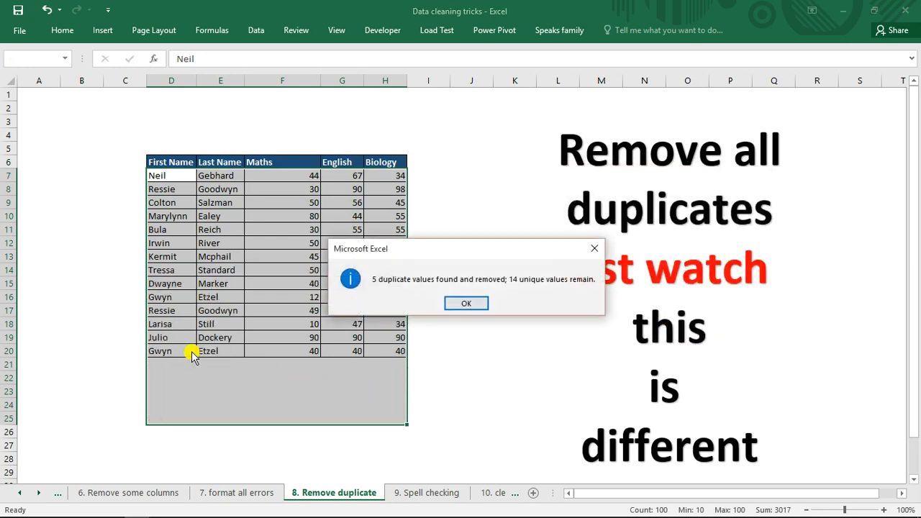
click(465, 307)
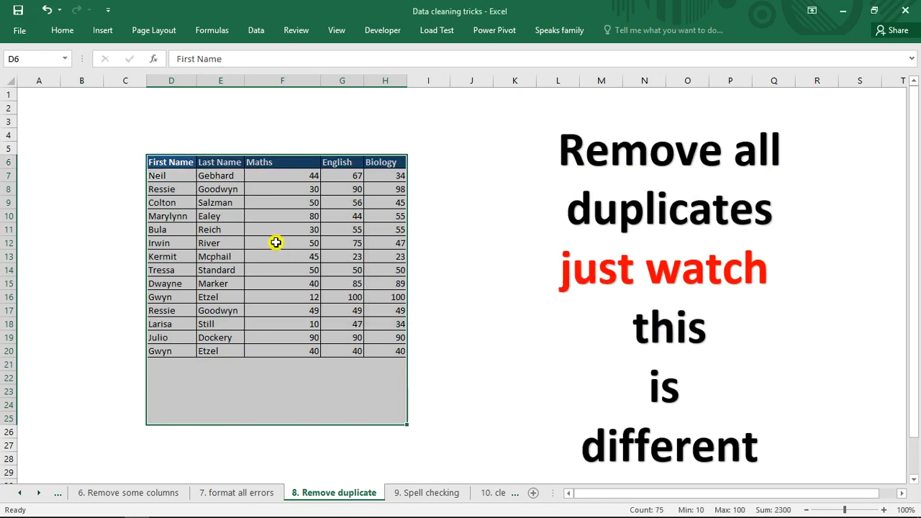
click(275, 242)
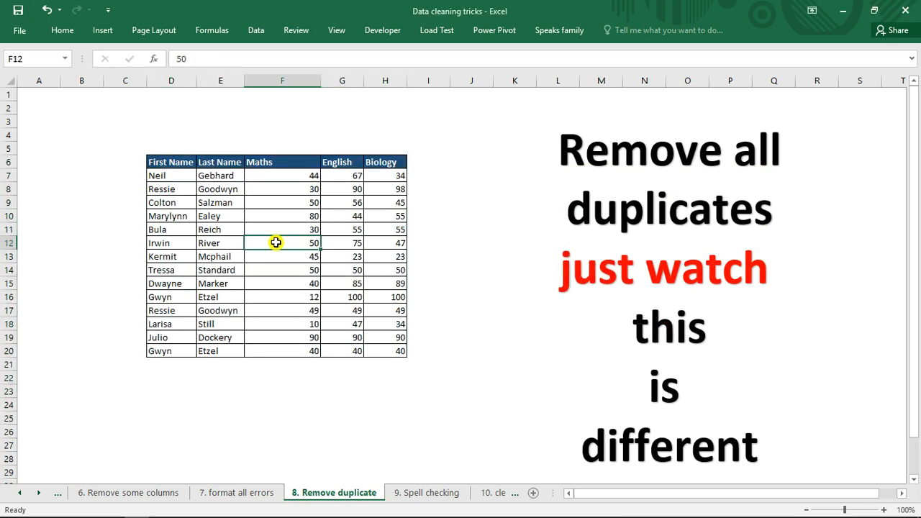
Step: Switch to the Spell checking sheet and examine the spelling of the entries under the spell checking header
click(426, 494)
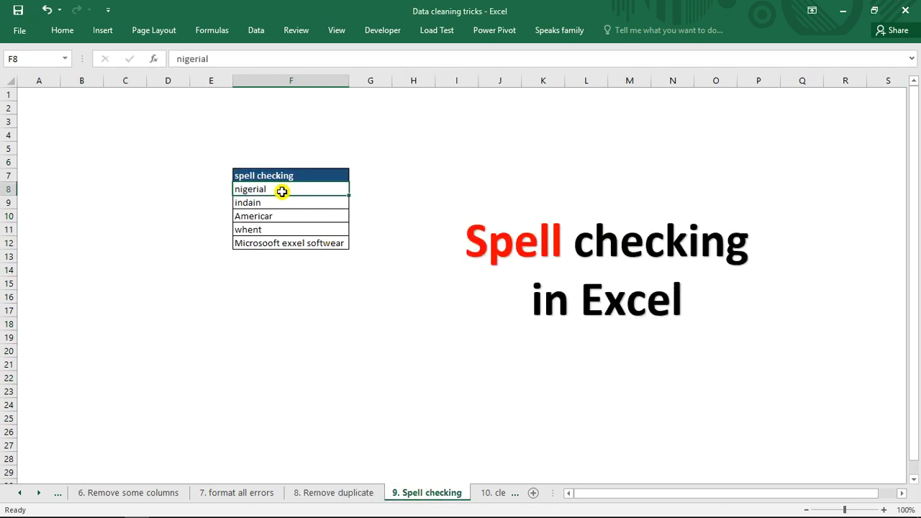
click(309, 209)
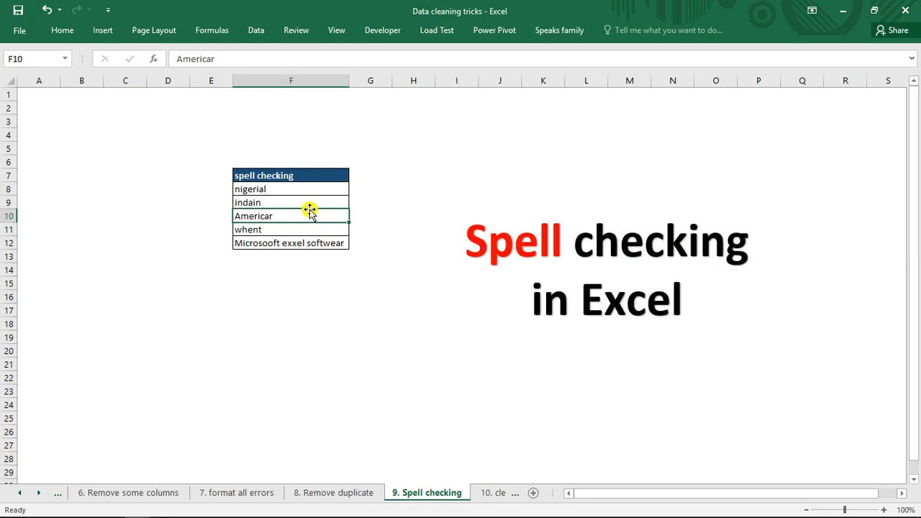
click(294, 190)
click(289, 202)
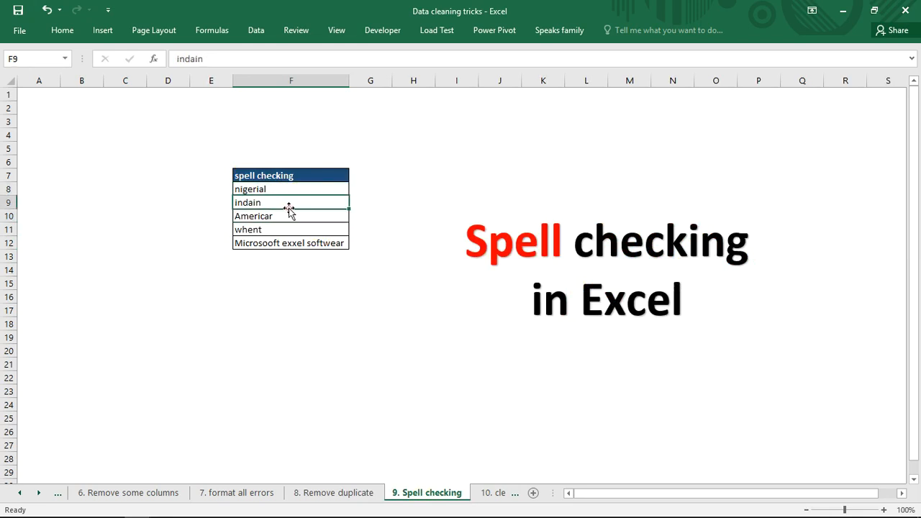
click(287, 226)
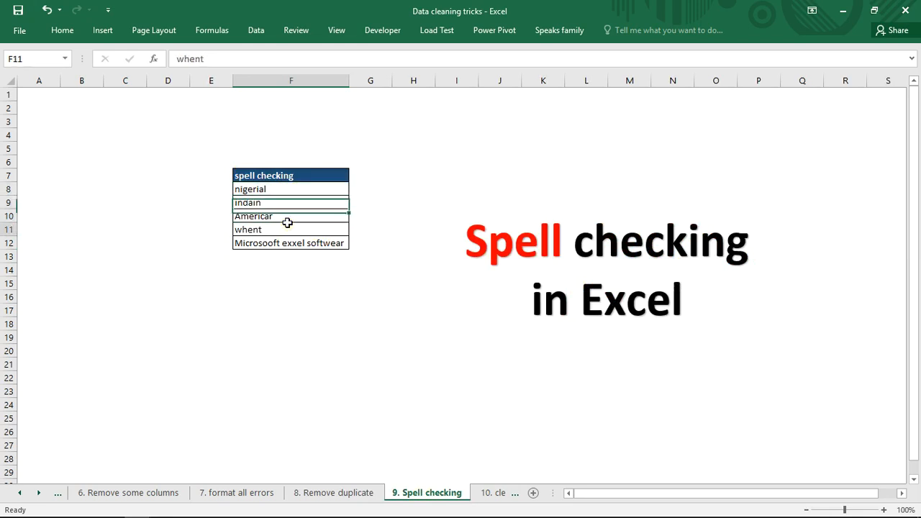
click(274, 190)
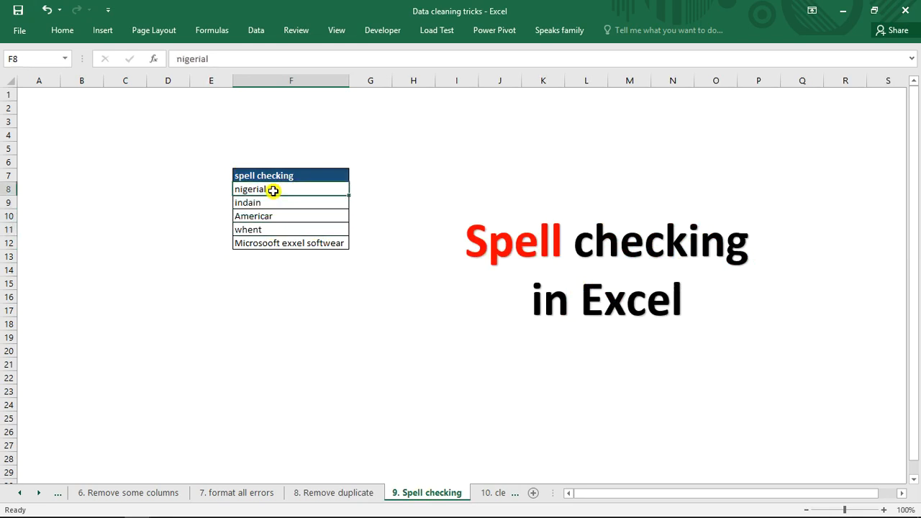
click(268, 203)
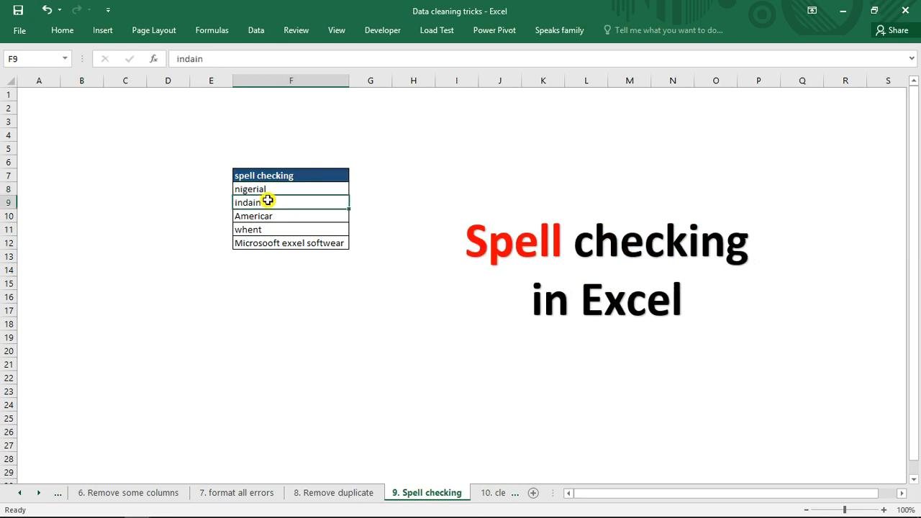
click(266, 216)
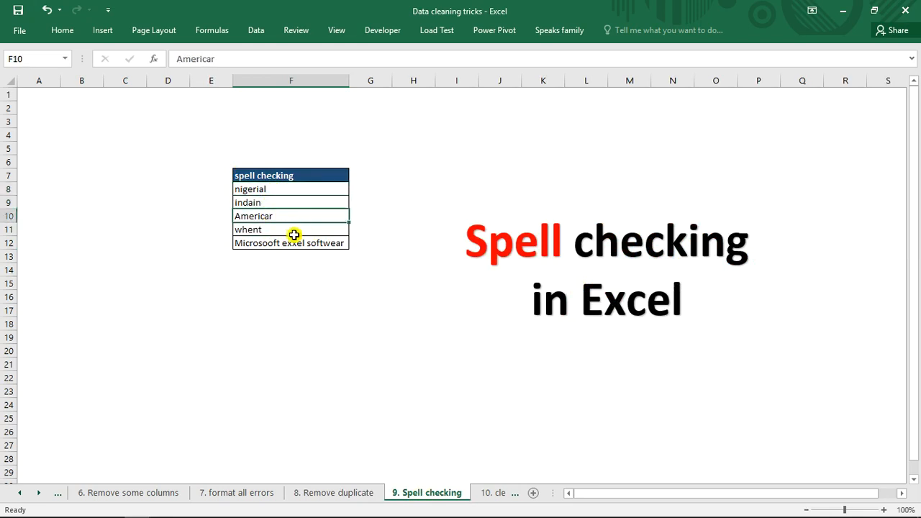
Step: Run a spelling check on F8:F12 and change "nigerial" to "Nigeria"
click(289, 191)
drag(288, 192, 294, 236)
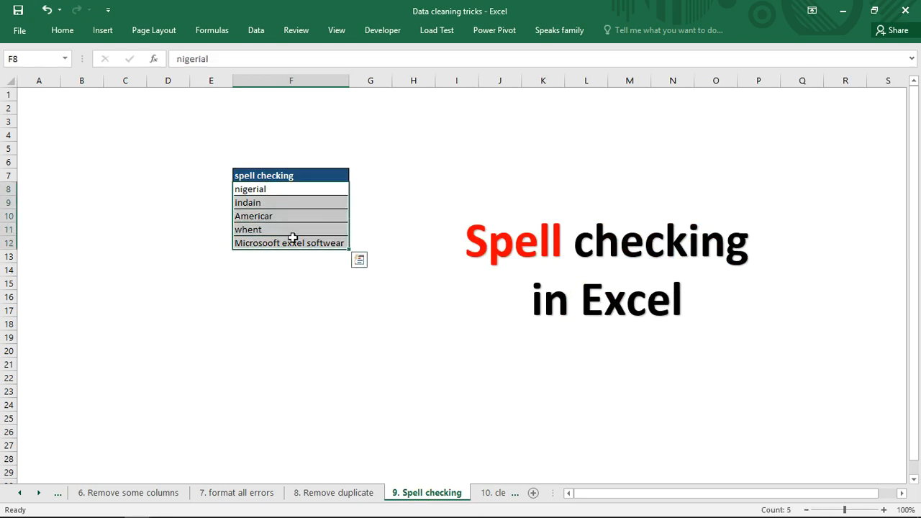
click(653, 31)
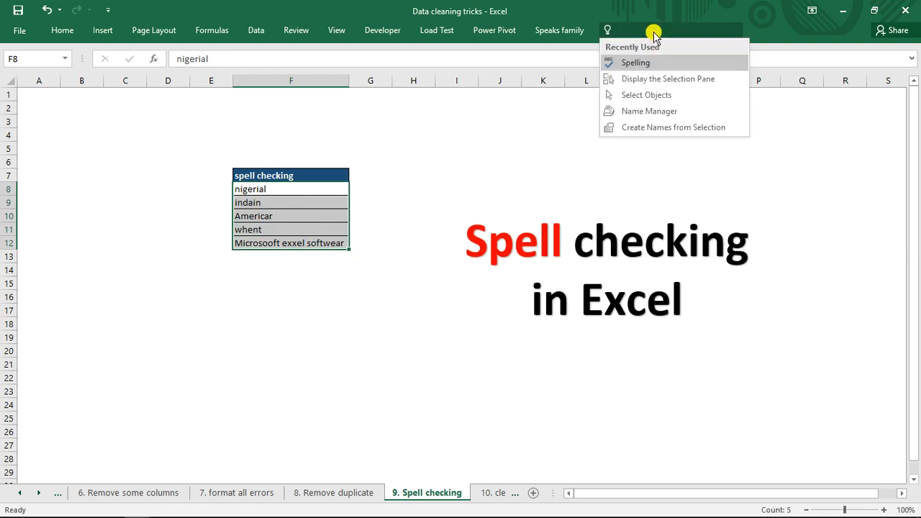
text(spel)
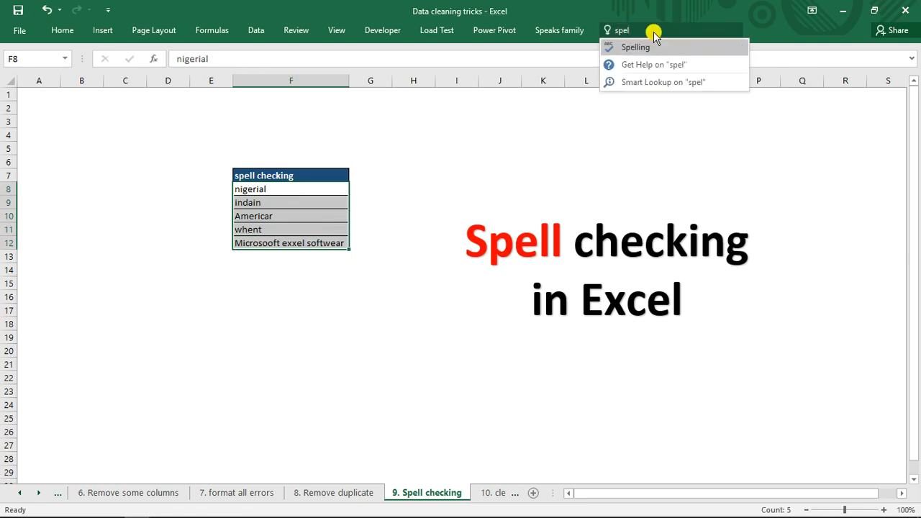
click(639, 48)
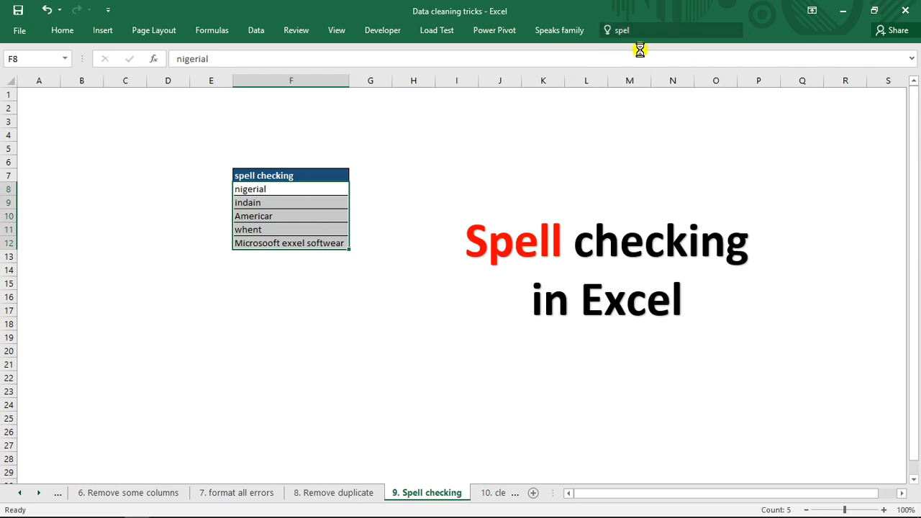
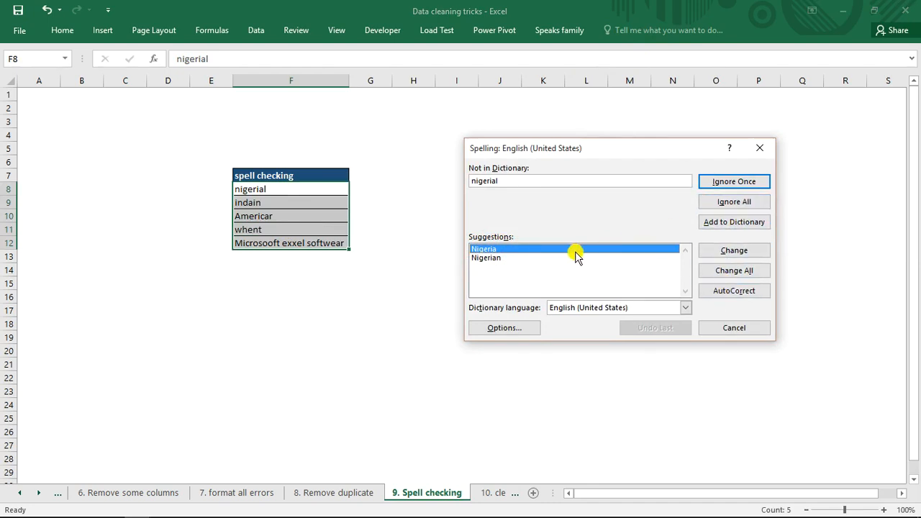
click(734, 252)
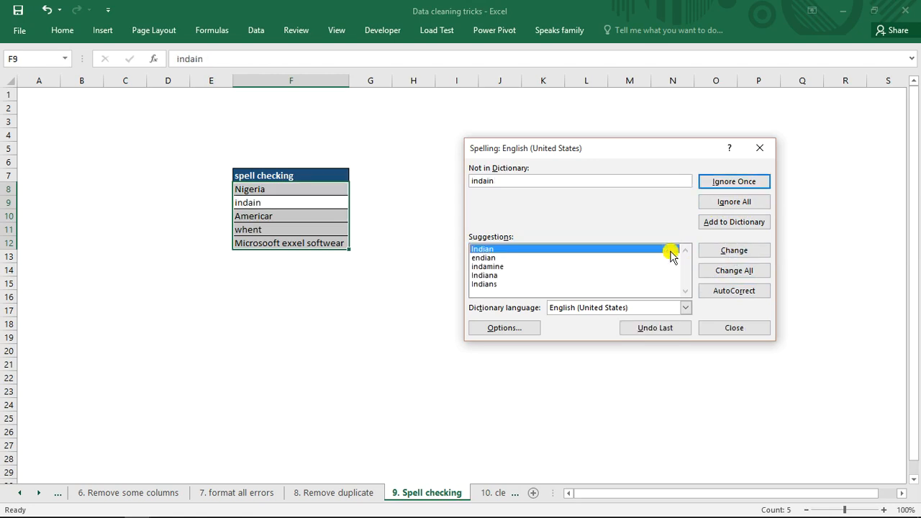
Step: Replace the misspelled "indain" with the suggestion "endian" and "Americar" with "American"
click(493, 258)
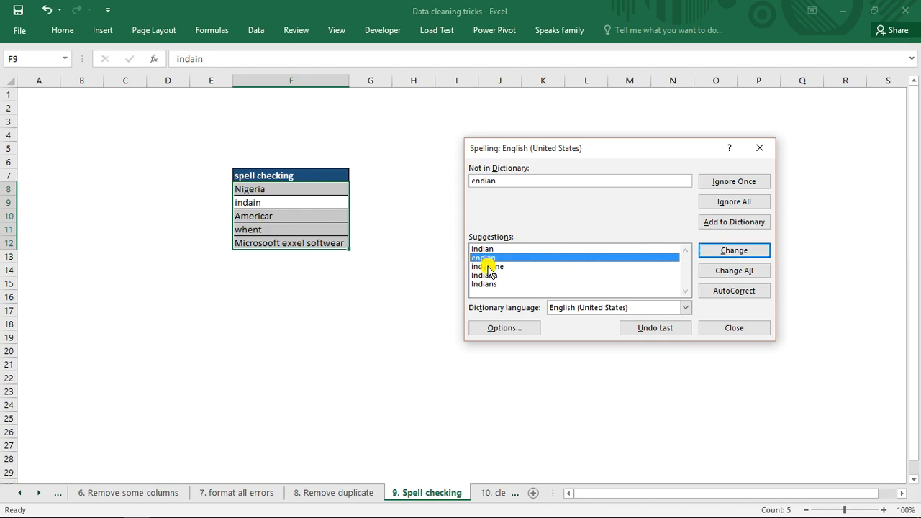
click(718, 252)
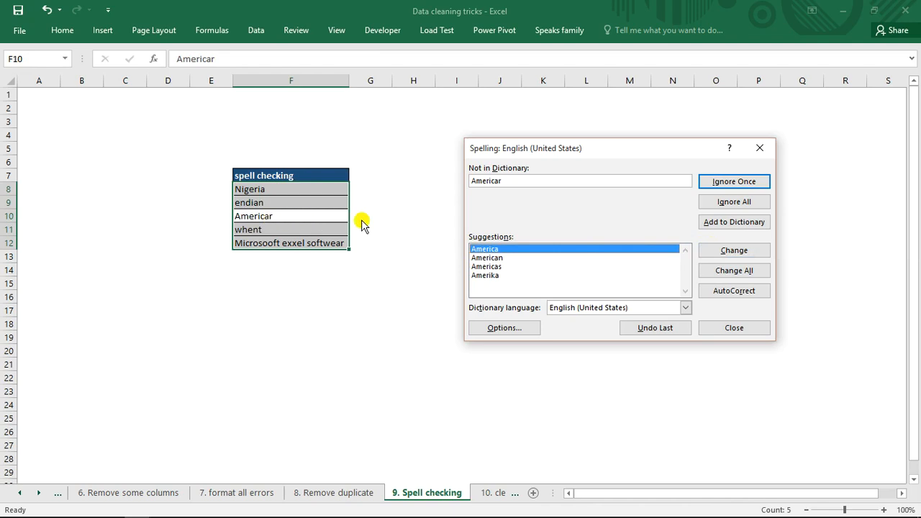
click(494, 258)
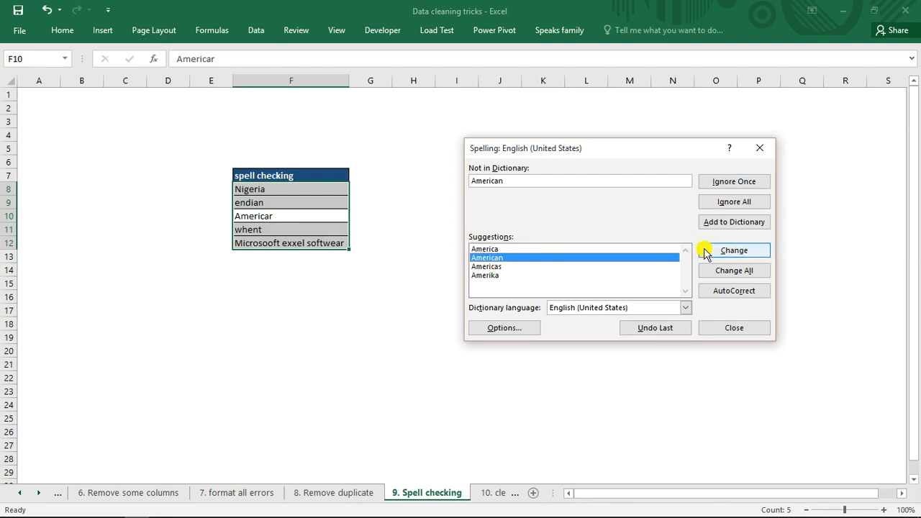
click(575, 249)
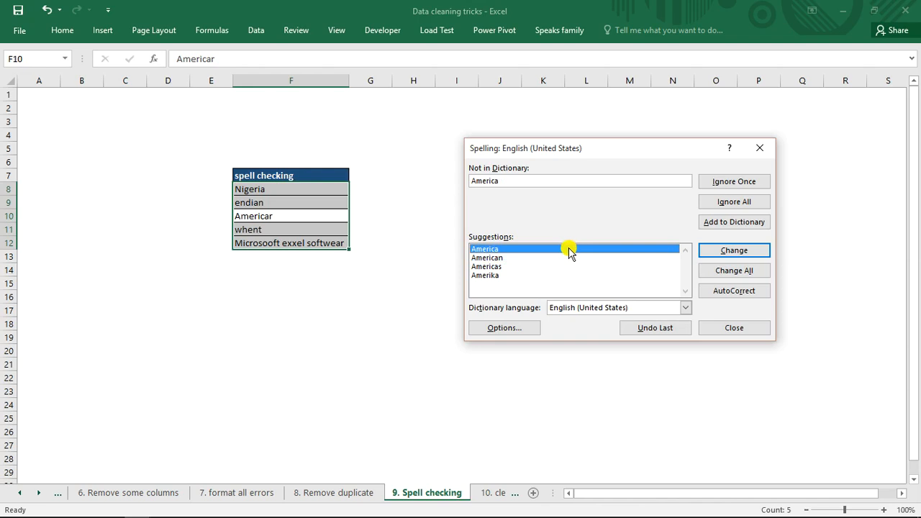
click(528, 259)
click(725, 251)
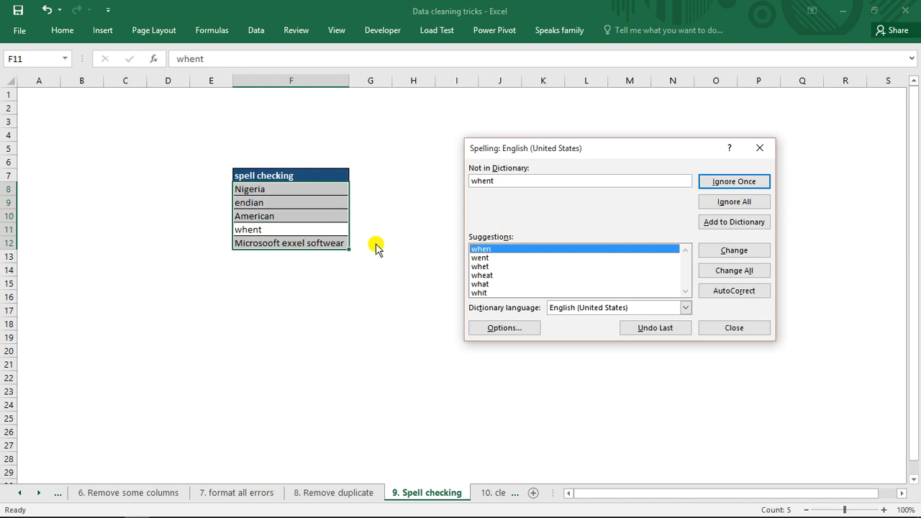
Step: Change "whent" to "went" and correct the last entry to "Microsoft excel software", finishing the spelling check and deselecting the range
click(480, 258)
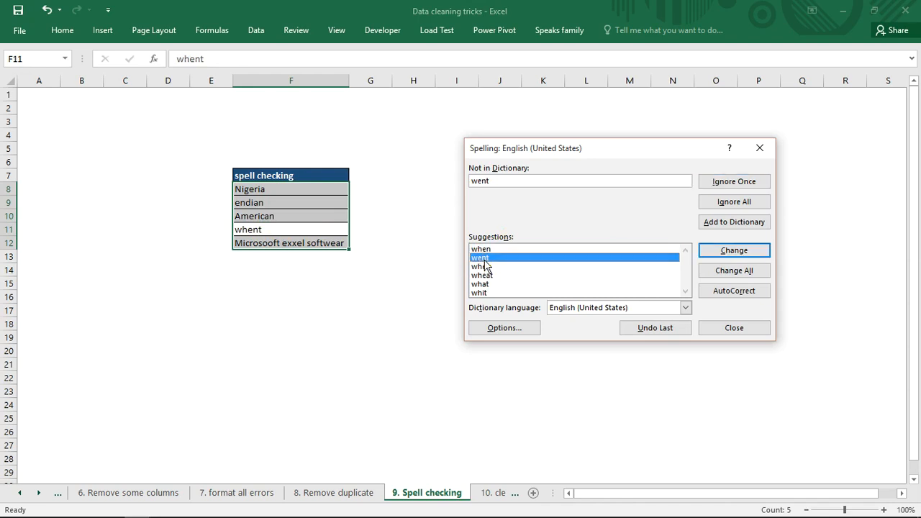
click(749, 255)
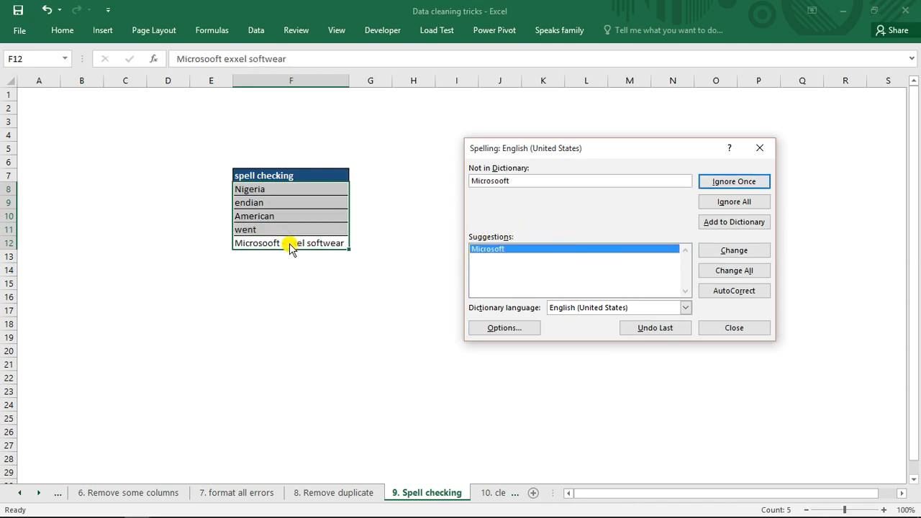
click(728, 257)
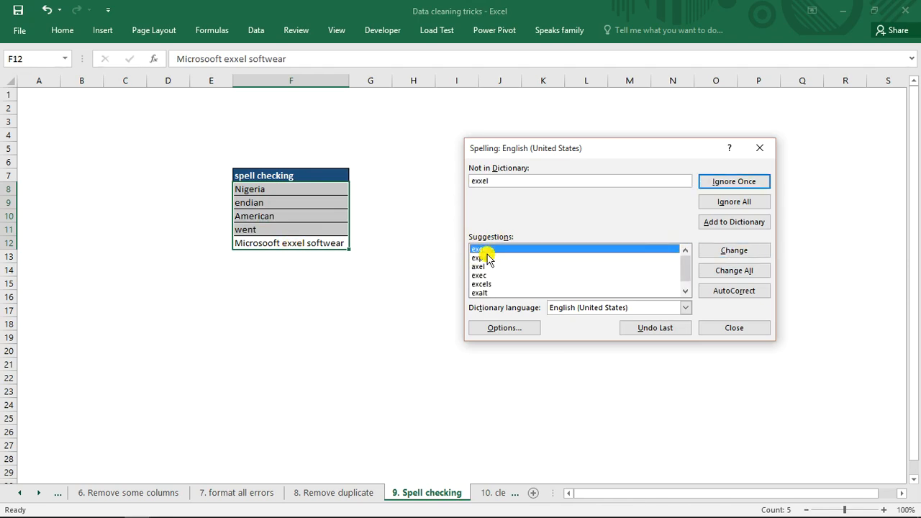
click(723, 256)
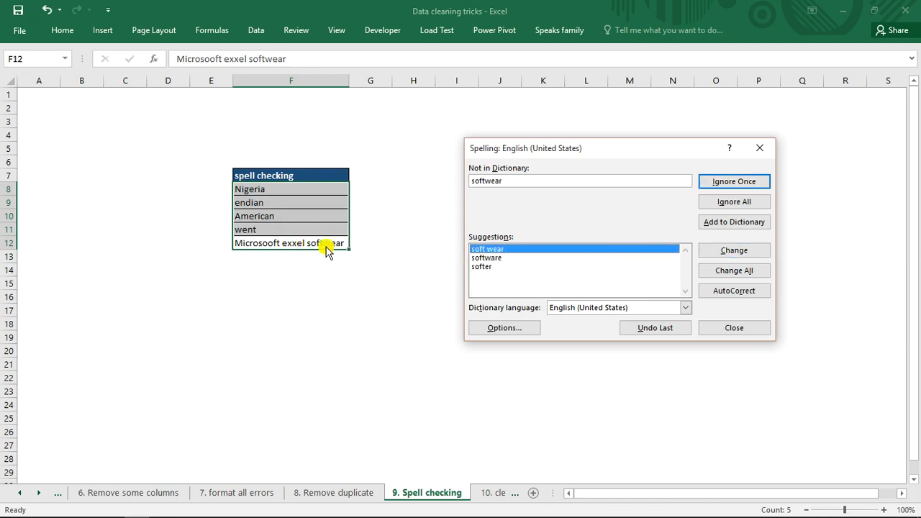
click(499, 258)
click(731, 251)
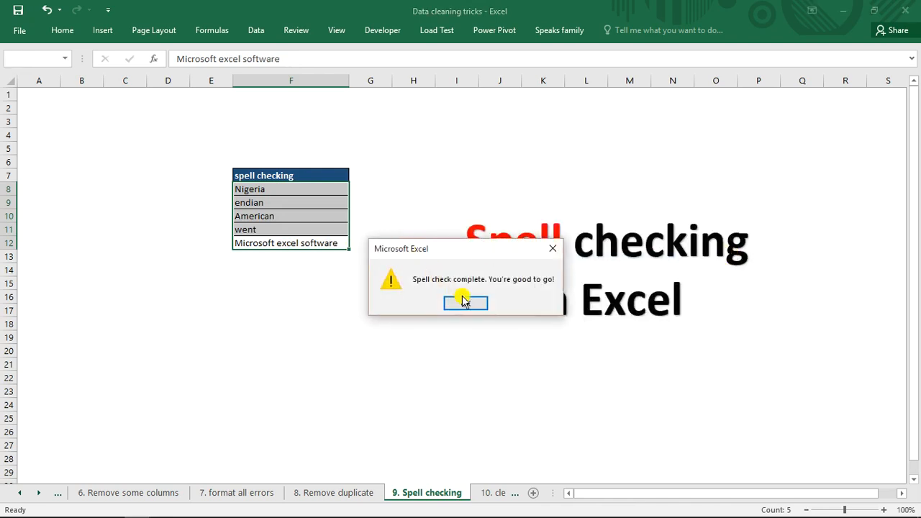
click(465, 305)
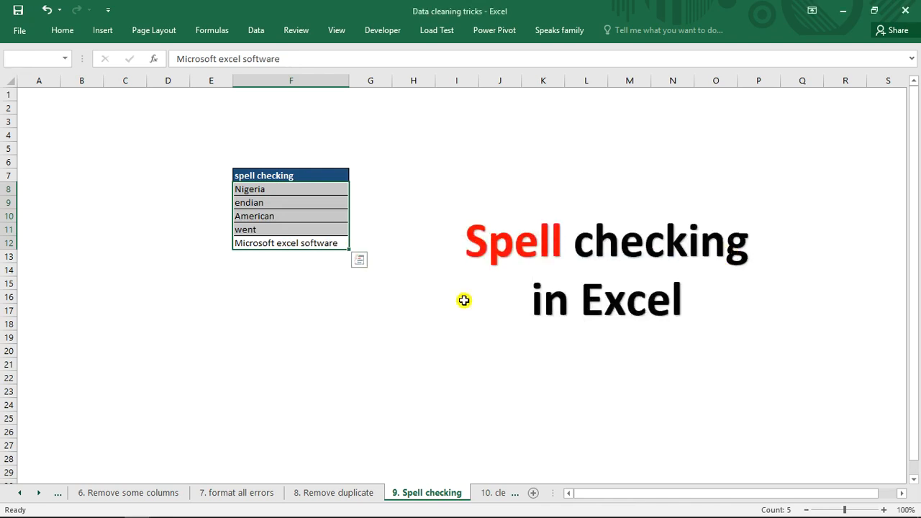
click(278, 200)
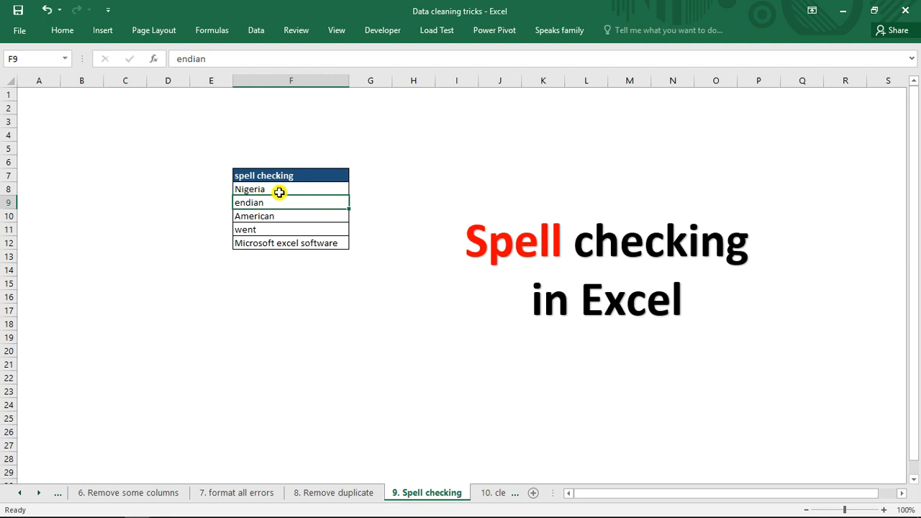
click(278, 188)
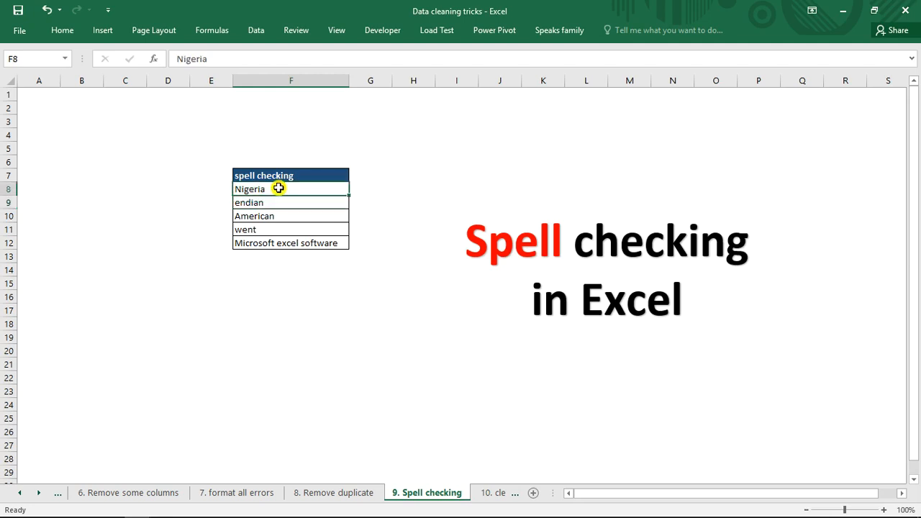
Step: Switch to the clear formatting sheet and examine the mixed formatting of its sales table
click(487, 493)
click(445, 493)
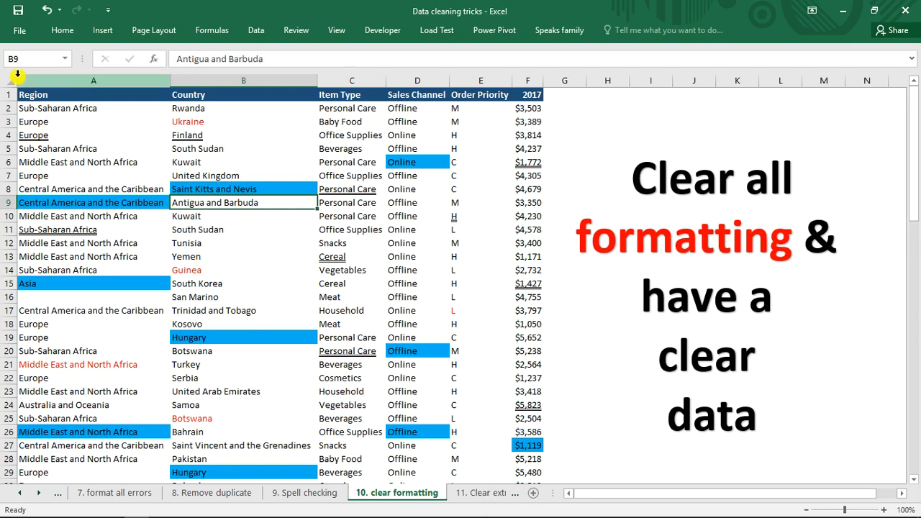
click(49, 105)
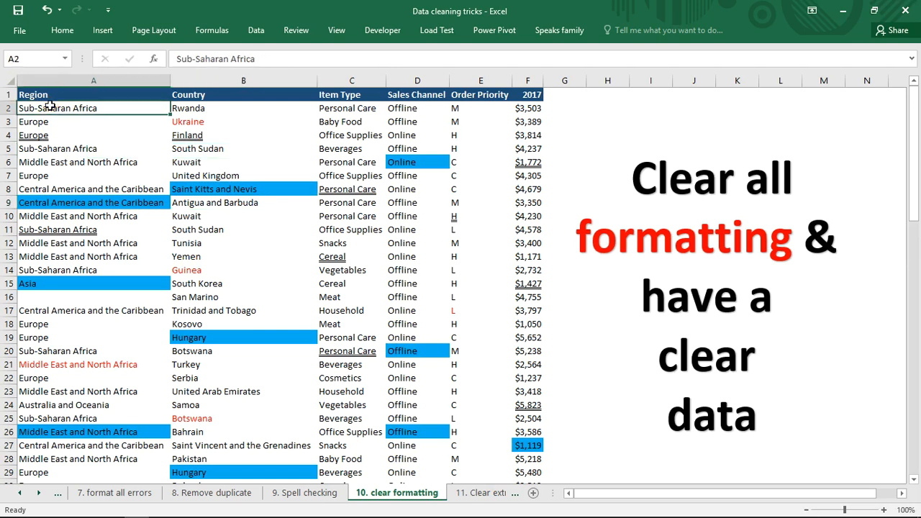
click(7, 79)
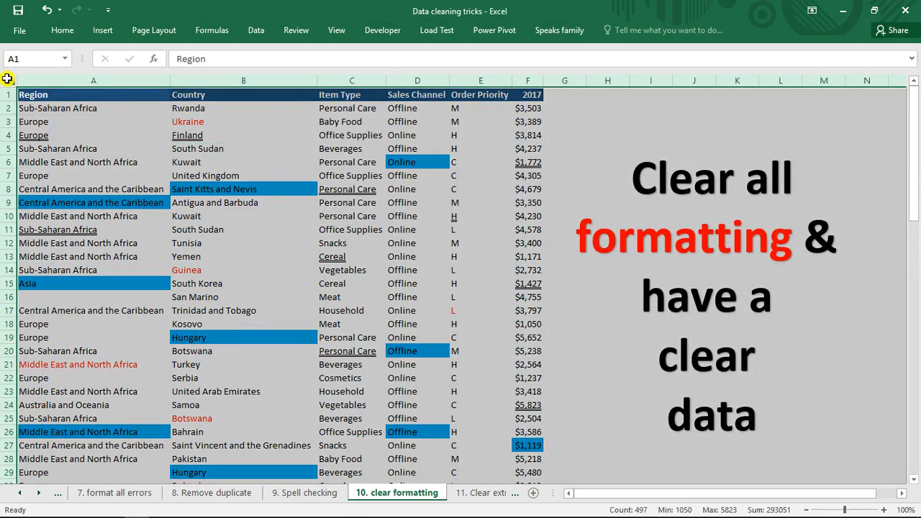
click(57, 97)
drag(143, 94, 500, 181)
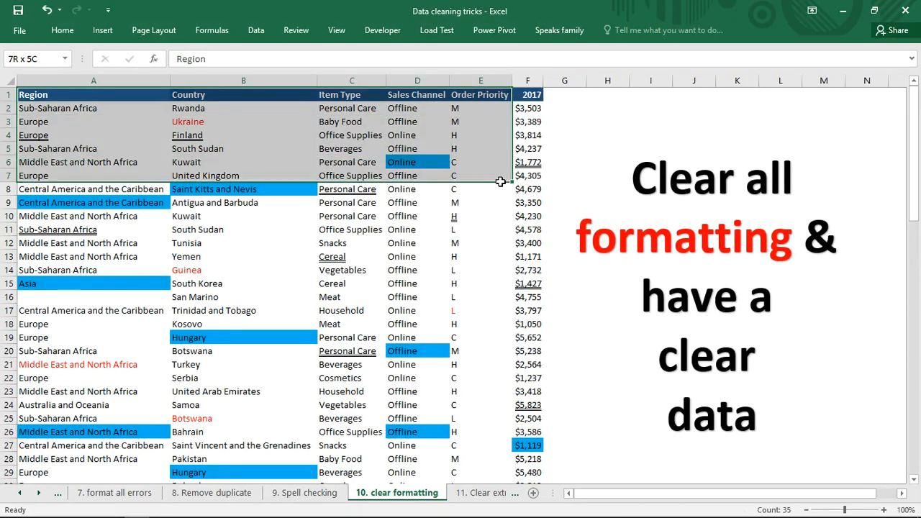
click(281, 133)
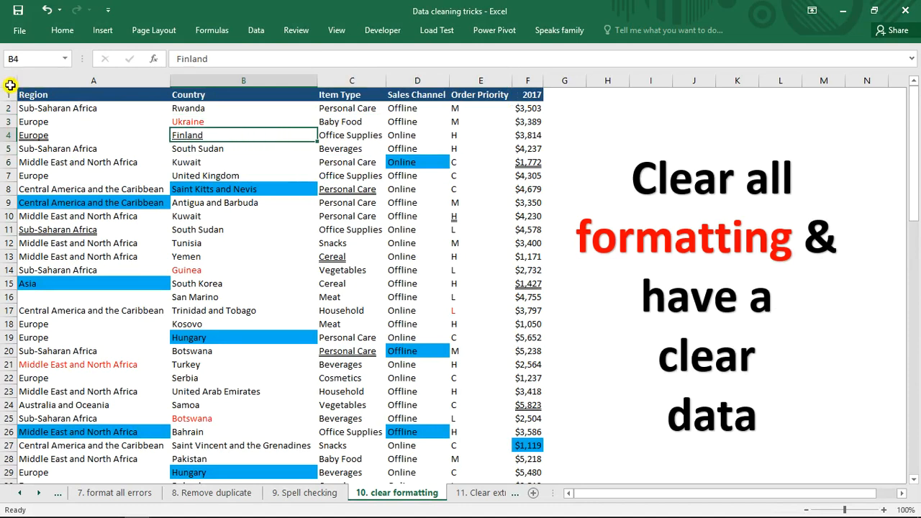
Step: Apply the Normal cell style to the entire clear formatting sheet and deselect it
click(9, 82)
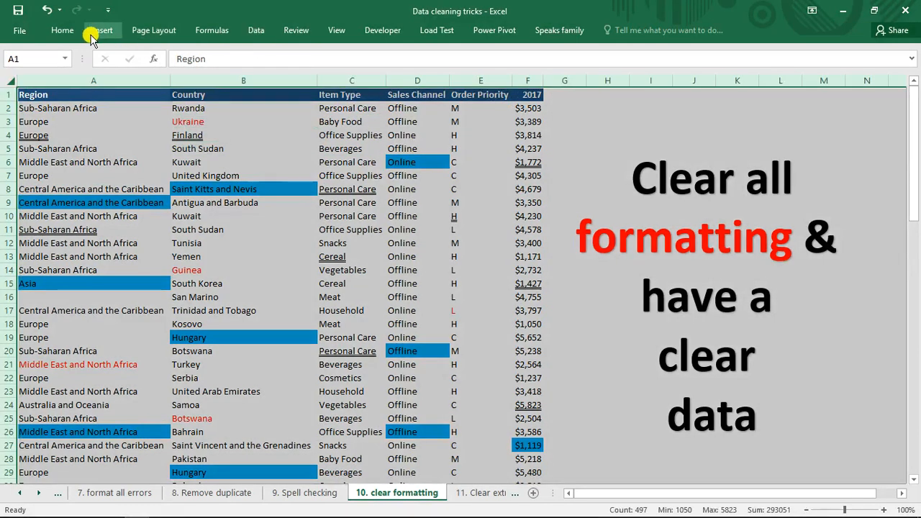
click(64, 31)
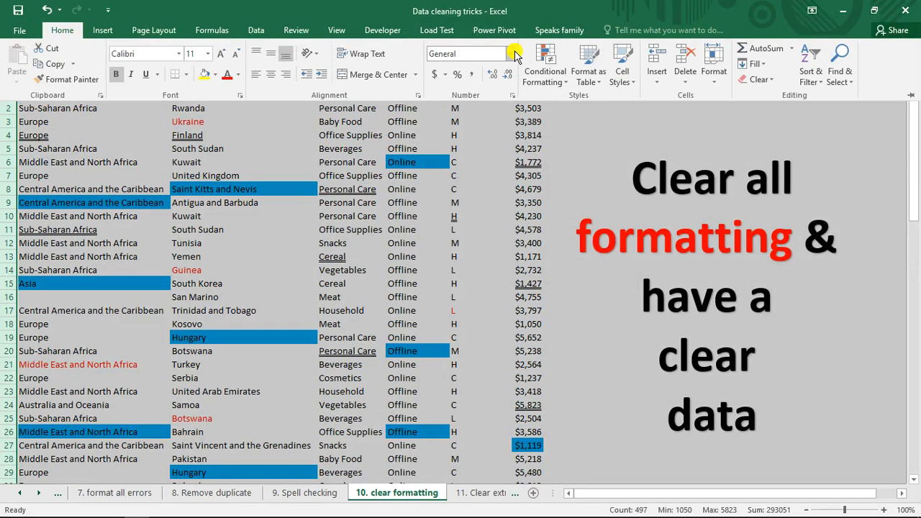
click(633, 87)
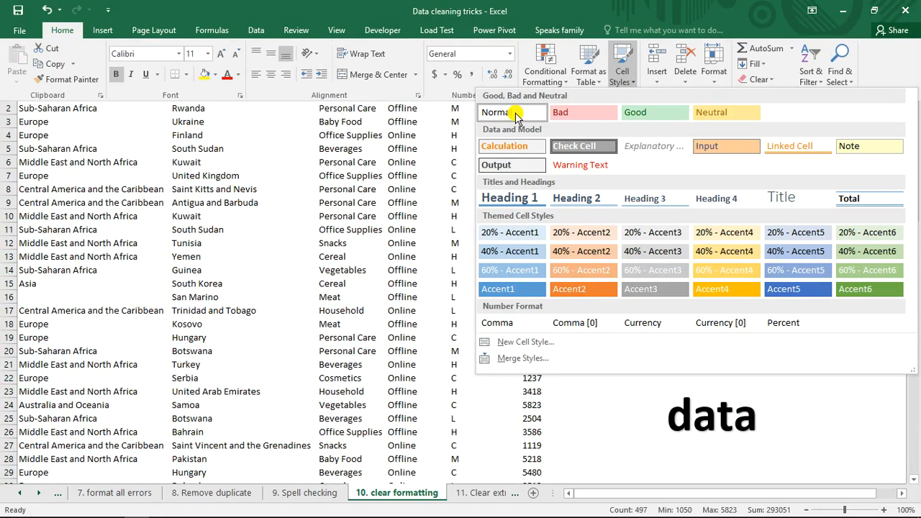
click(514, 113)
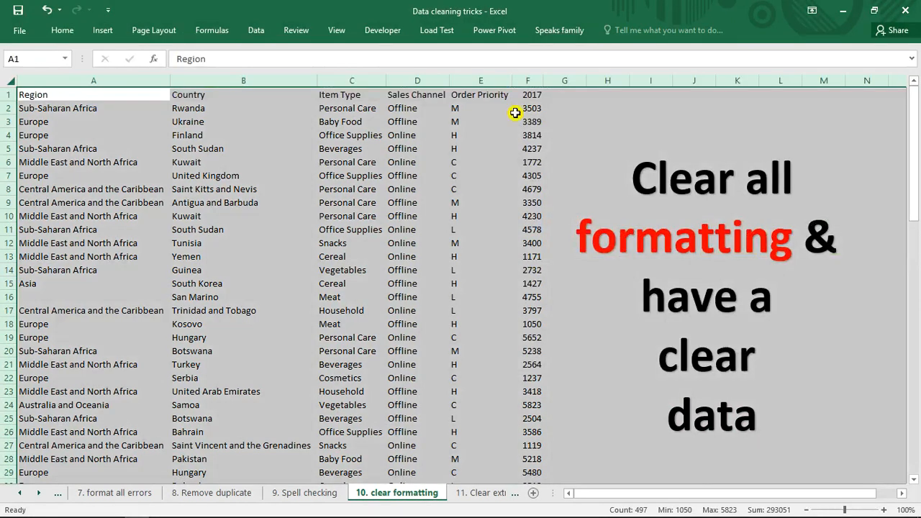
click(403, 149)
click(219, 190)
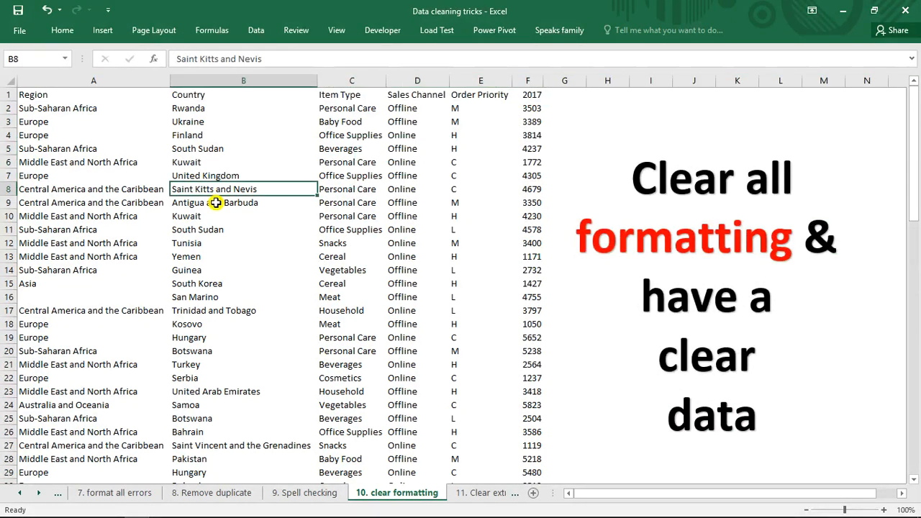
click(202, 403)
click(420, 310)
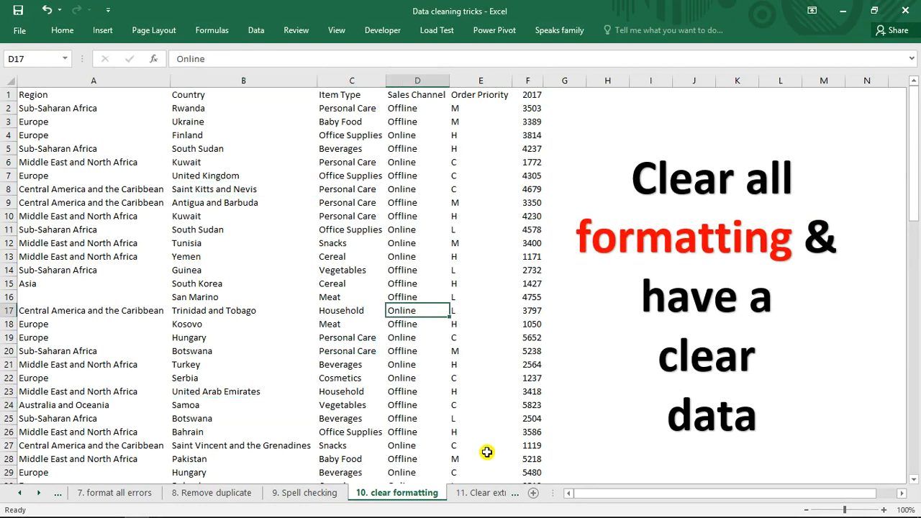
Step: Switch to the Clear extra space sheet and examine entries in the Names column for leading, inner and trailing spaces
click(480, 495)
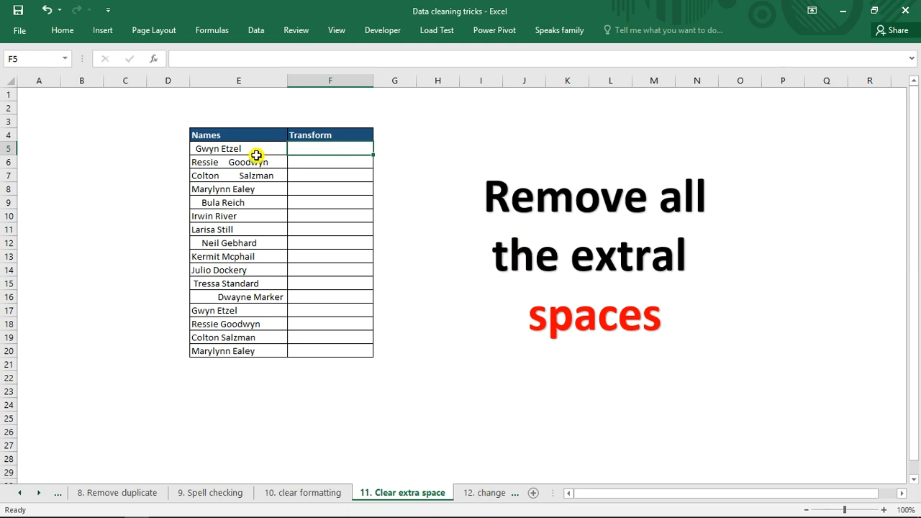
double_click(225, 176)
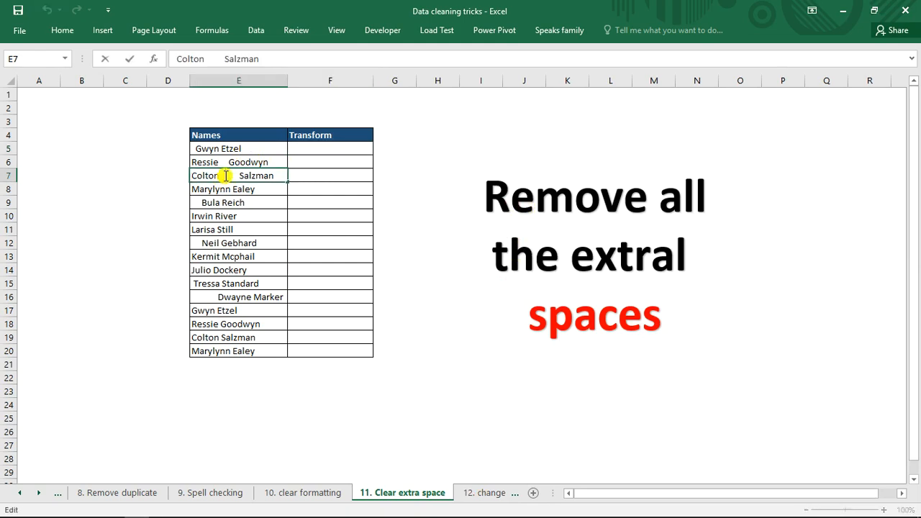
click(260, 194)
double_click(267, 189)
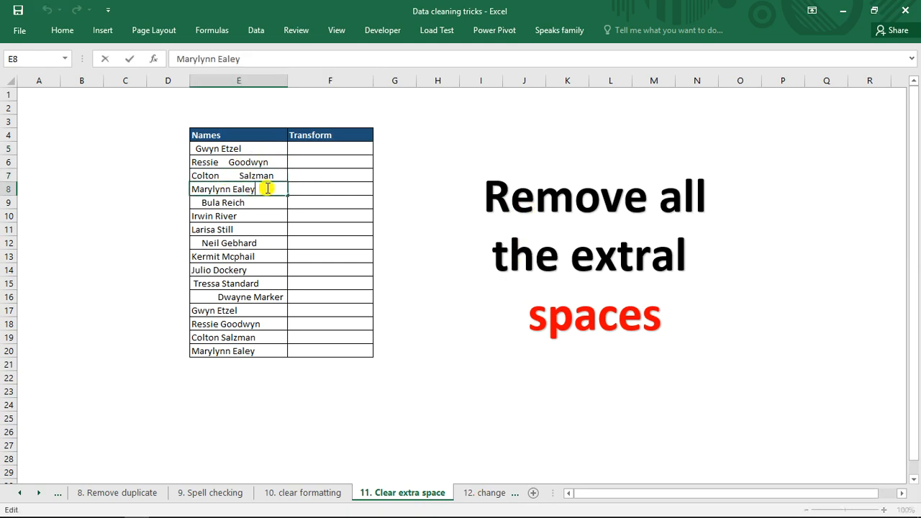
click(249, 148)
double_click(253, 147)
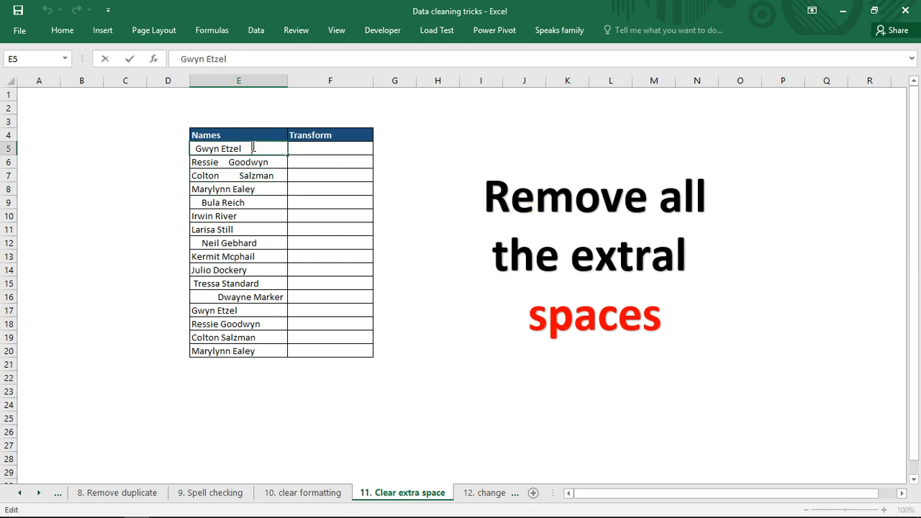
double_click(264, 228)
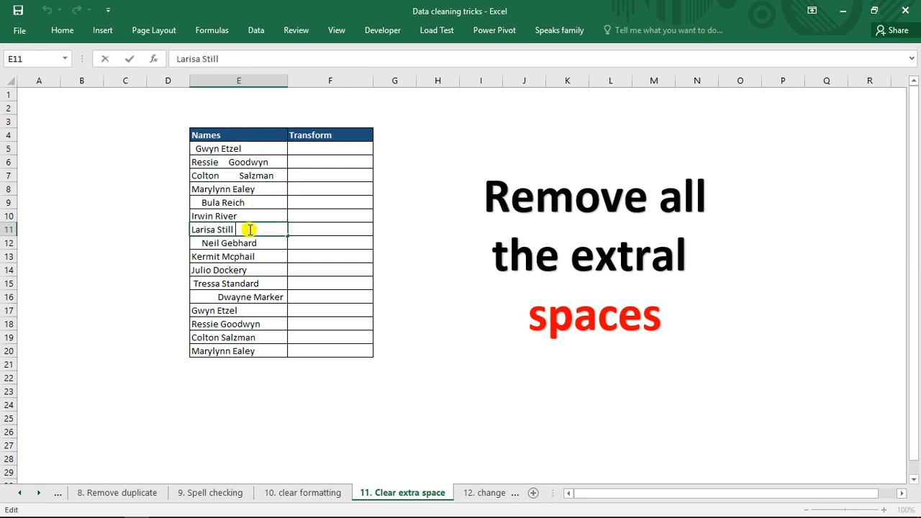
Step: Enter =TRIM(E5) in F5 and fill the formula down the Transform column to F20
click(311, 146)
text(=)
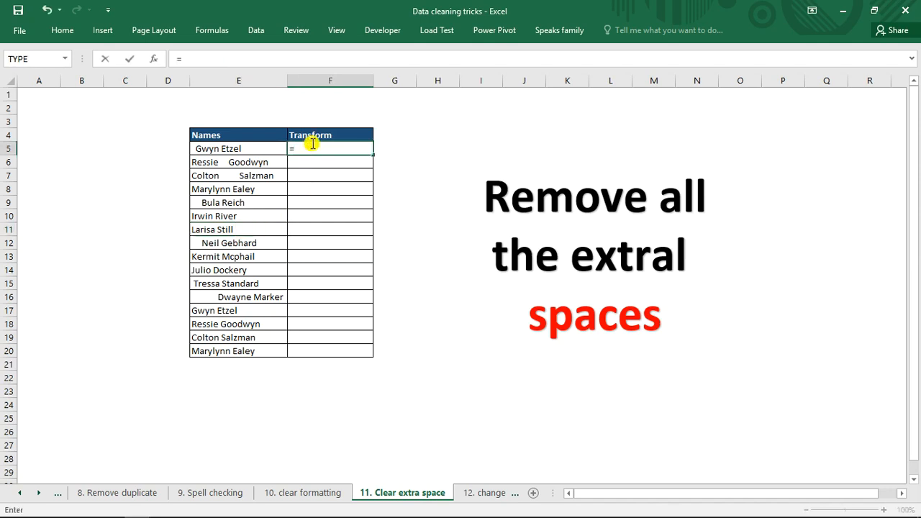
text(tr)
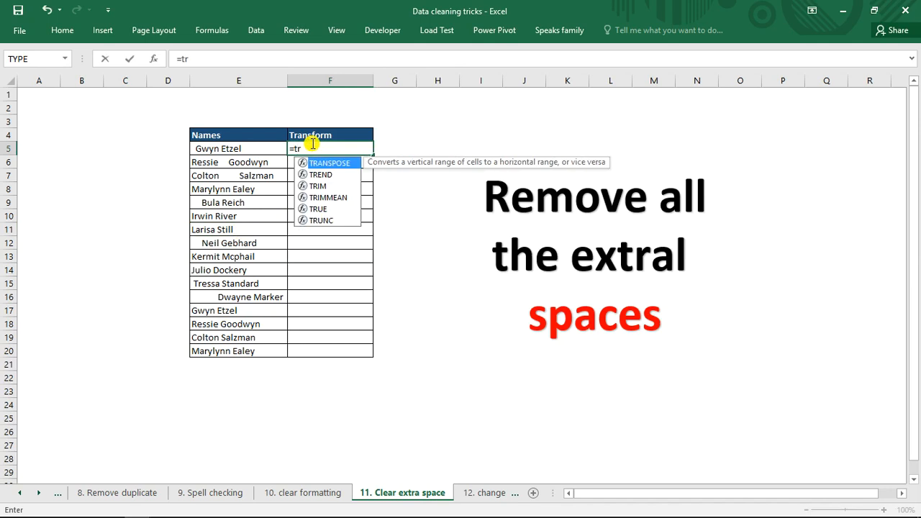
text(i)
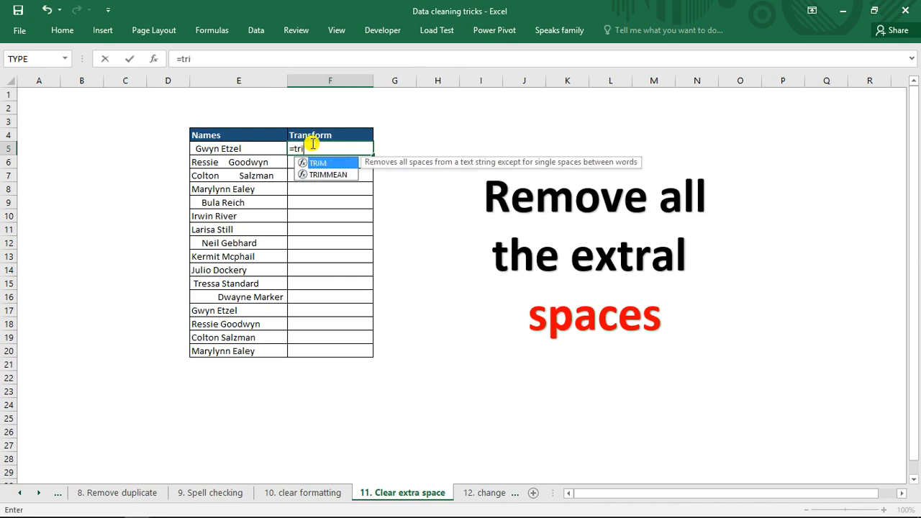
key(Tab)
click(262, 146)
text())
key(Return)
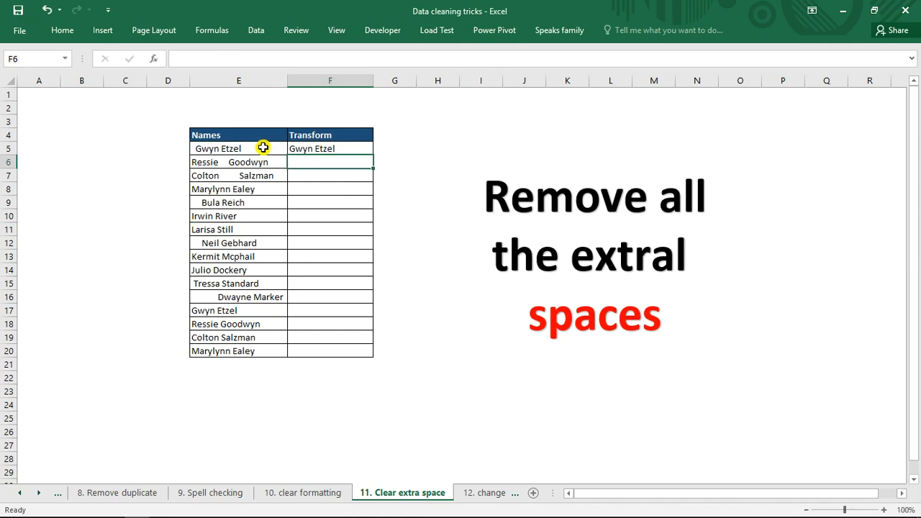
click(320, 146)
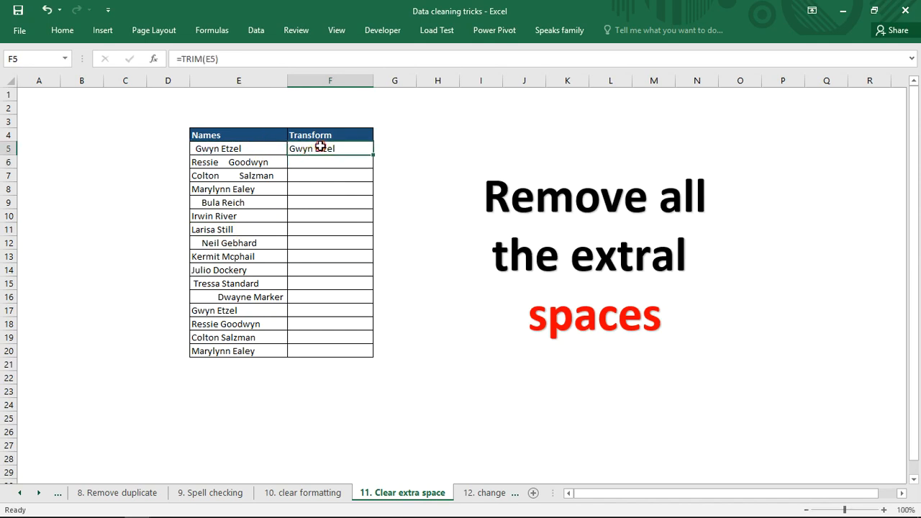
double_click(374, 154)
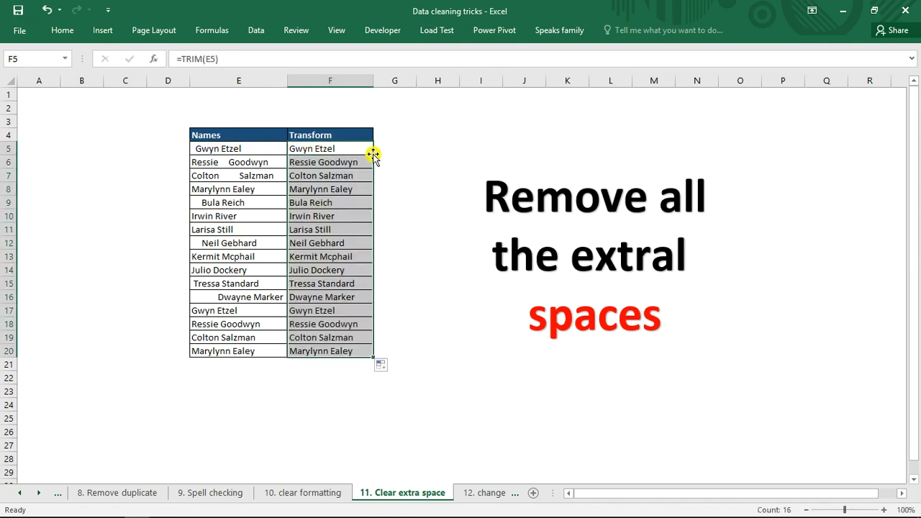
Step: Copy the trimmed names in F5:F20 and paste them as values over the Names column from E5
key(ctrl+c)
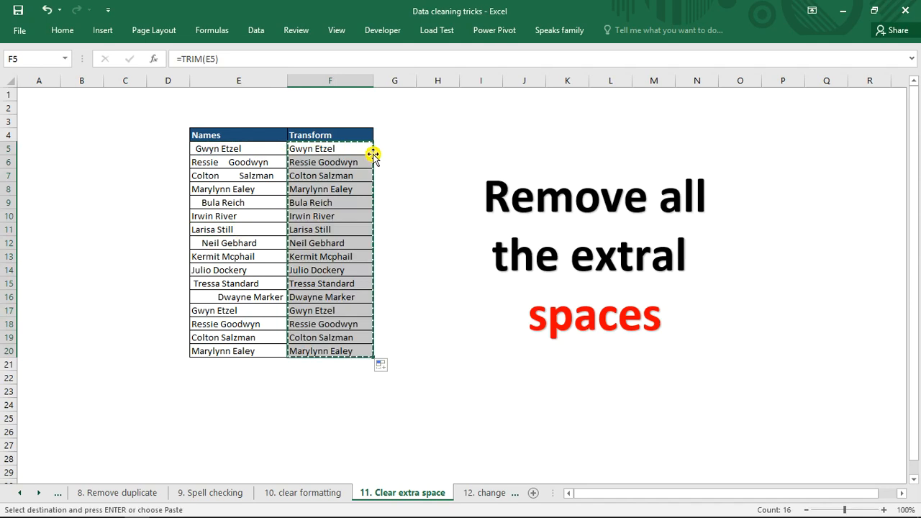
click(243, 148)
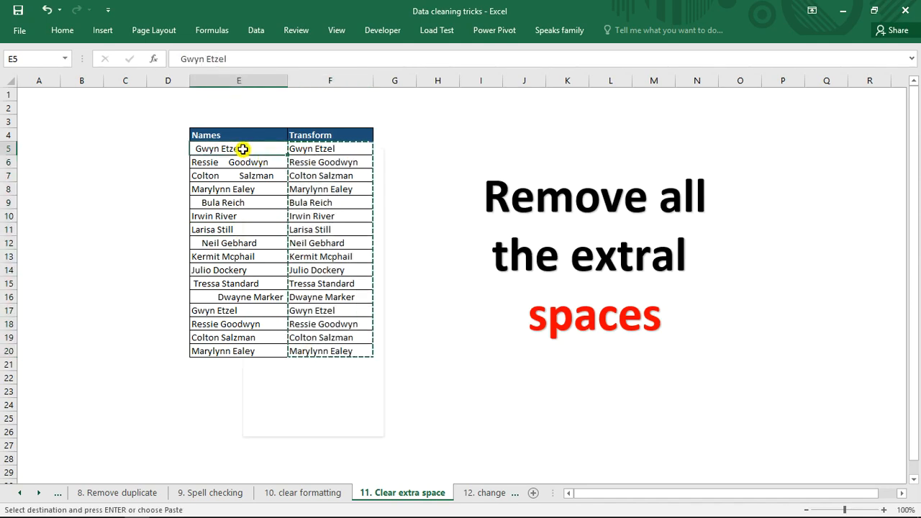
right_click(243, 149)
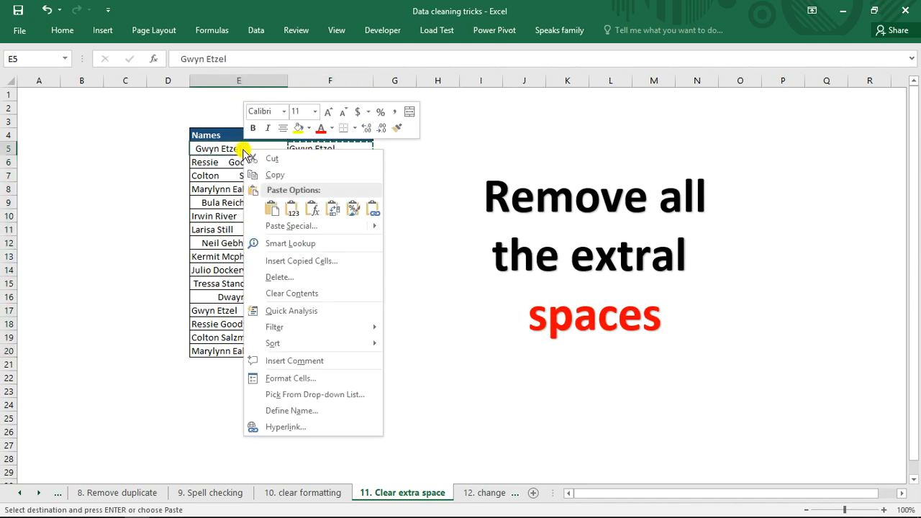
click(295, 208)
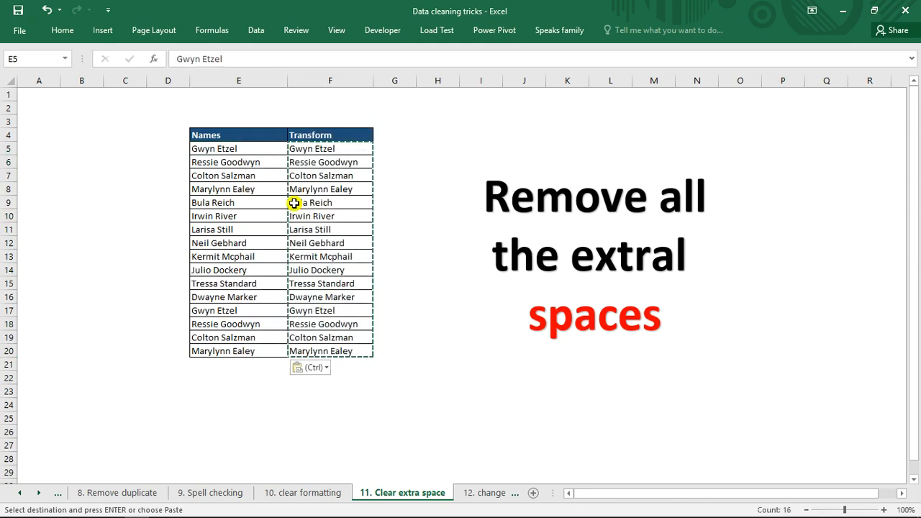
key(Escape)
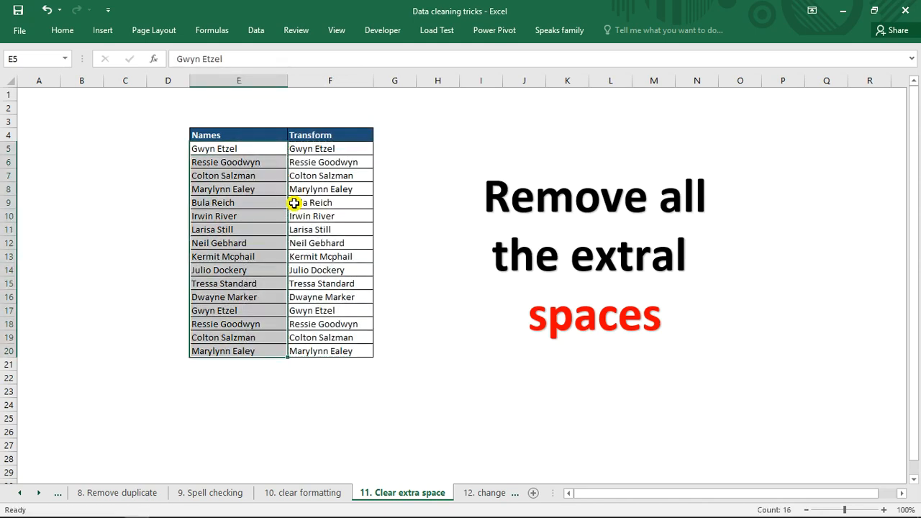
Step: Check several entries in the Names column for remaining extra spaces
click(239, 160)
double_click(239, 159)
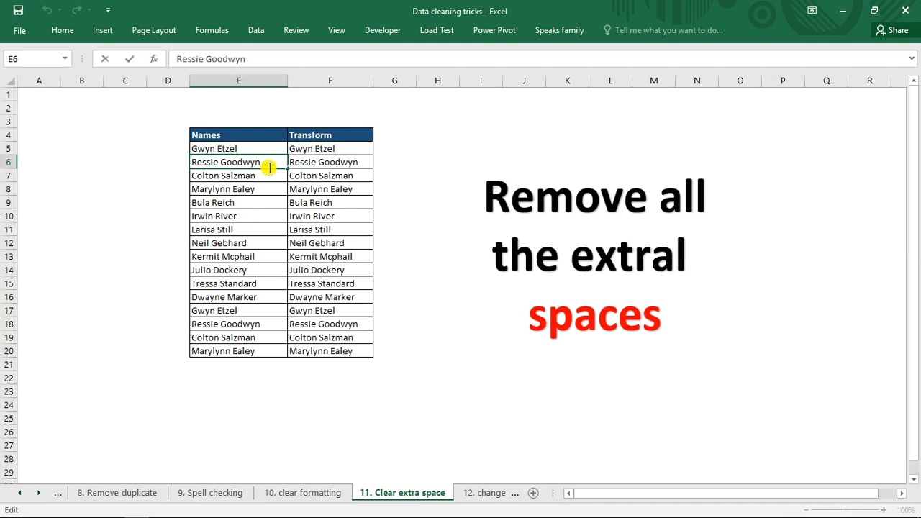
key(Escape)
click(255, 191)
double_click(257, 203)
click(258, 239)
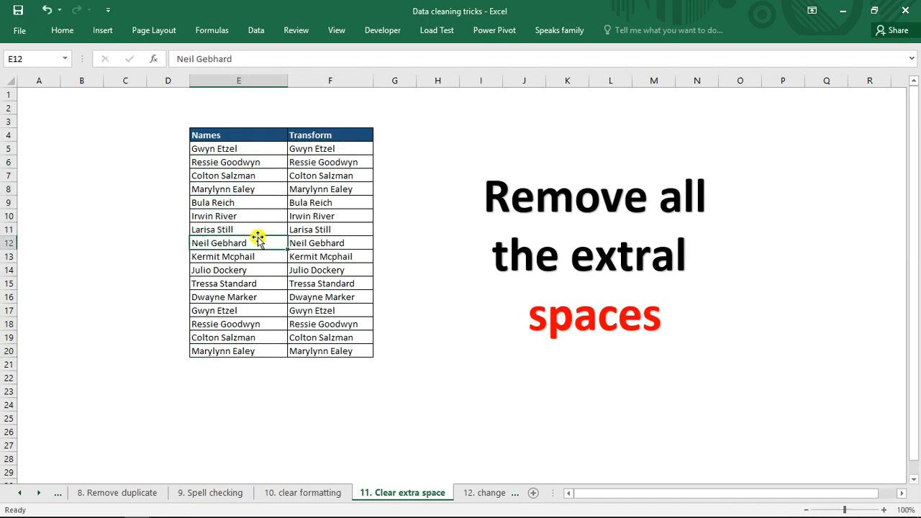
Step: Delete the Transform column F from the Clear extra space sheet
click(329, 78)
right_click(330, 78)
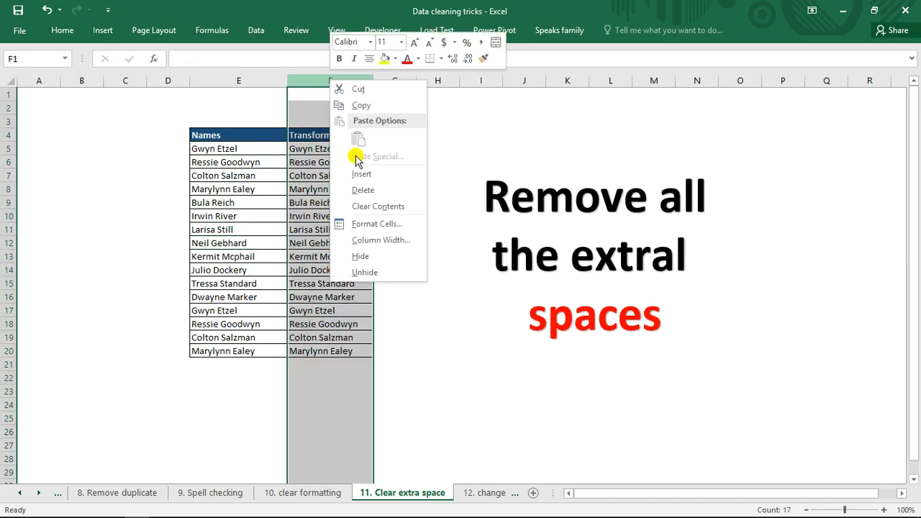
click(367, 191)
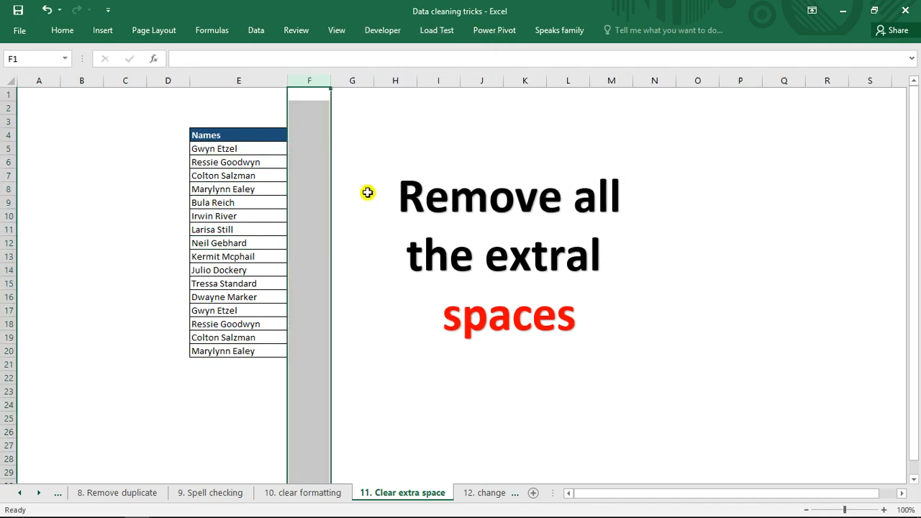
Step: Switch to the change text case sheet and enter =UPPER(B6) in cell C6 under Upper case
click(478, 493)
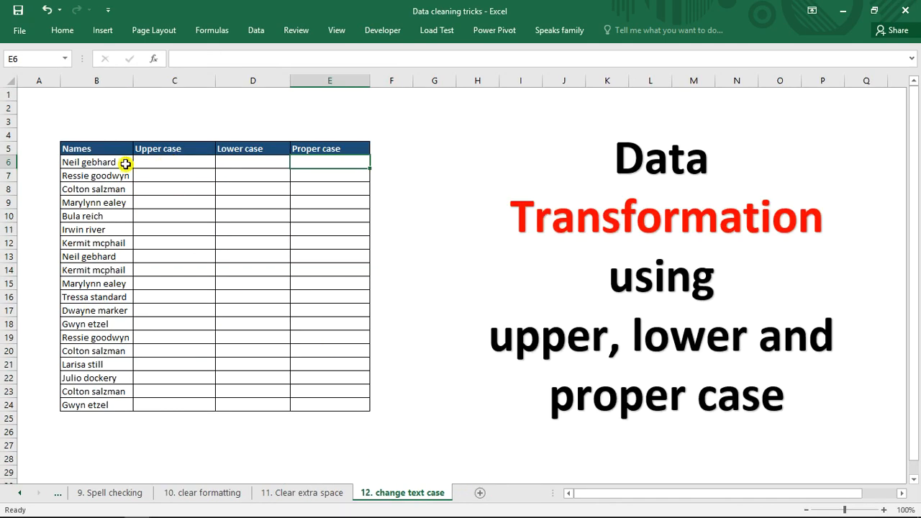
click(95, 164)
click(178, 149)
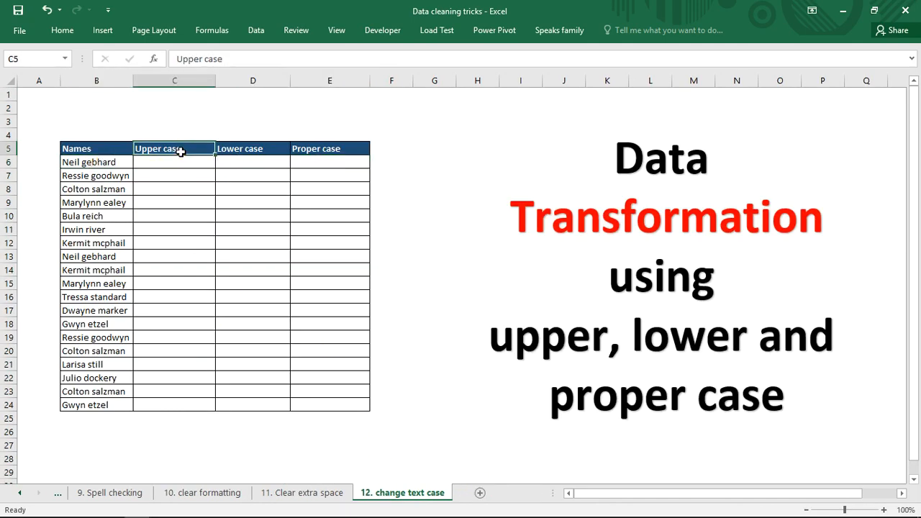
click(189, 167)
click(190, 167)
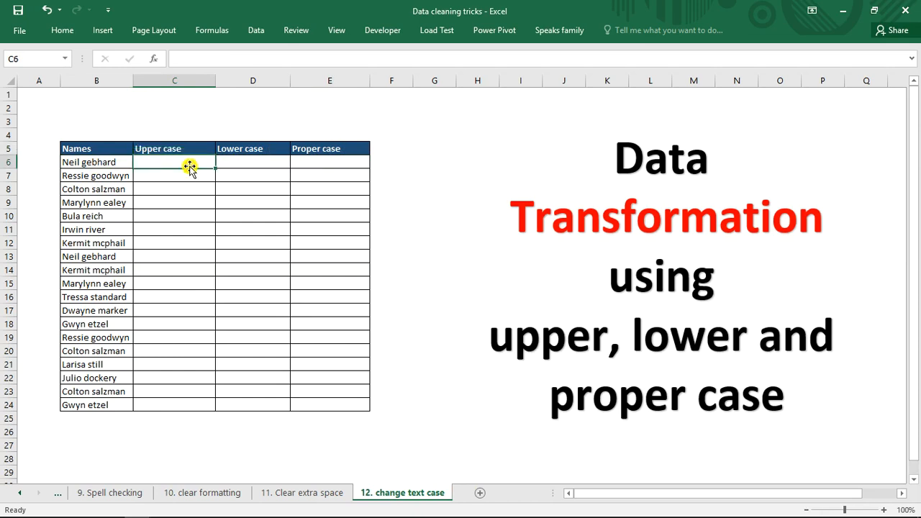
text(=up)
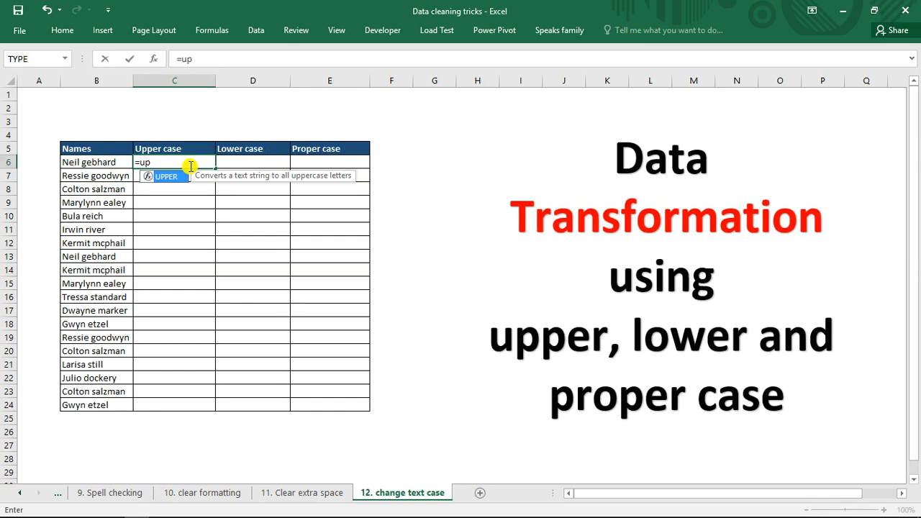
key(Tab)
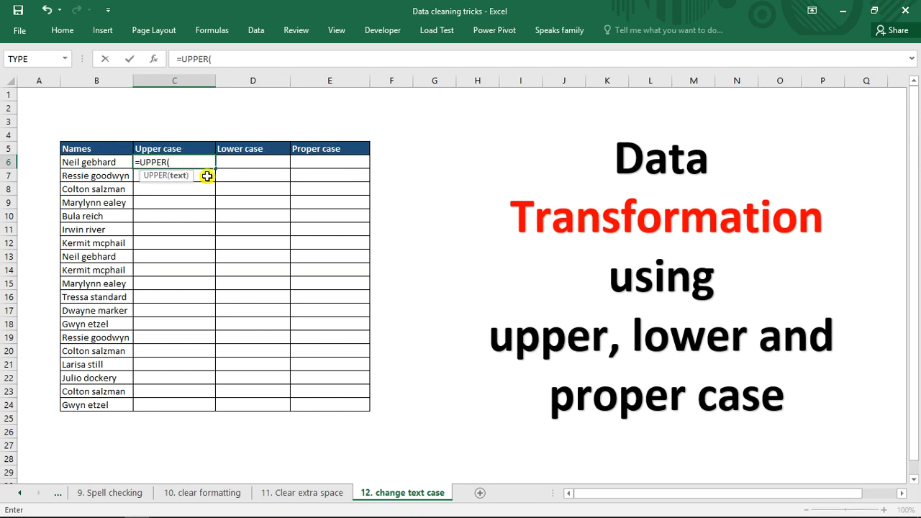
click(105, 162)
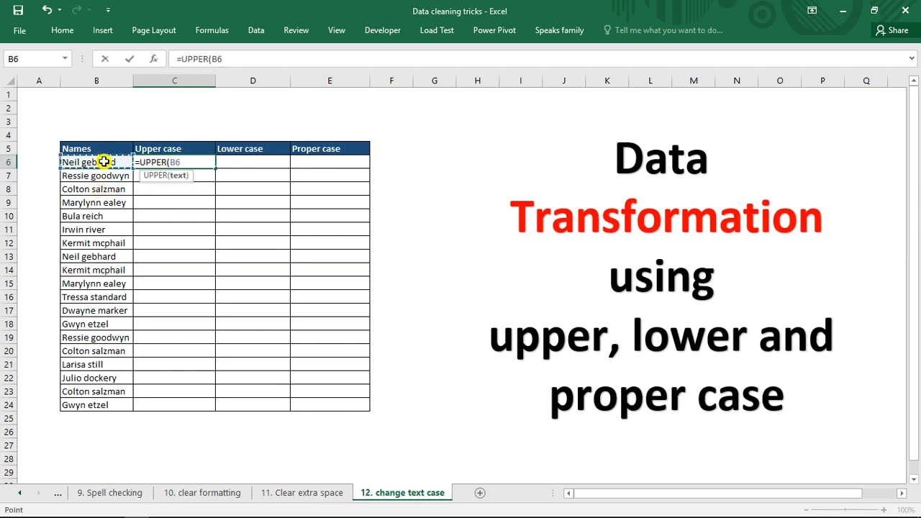
text())
key(Return)
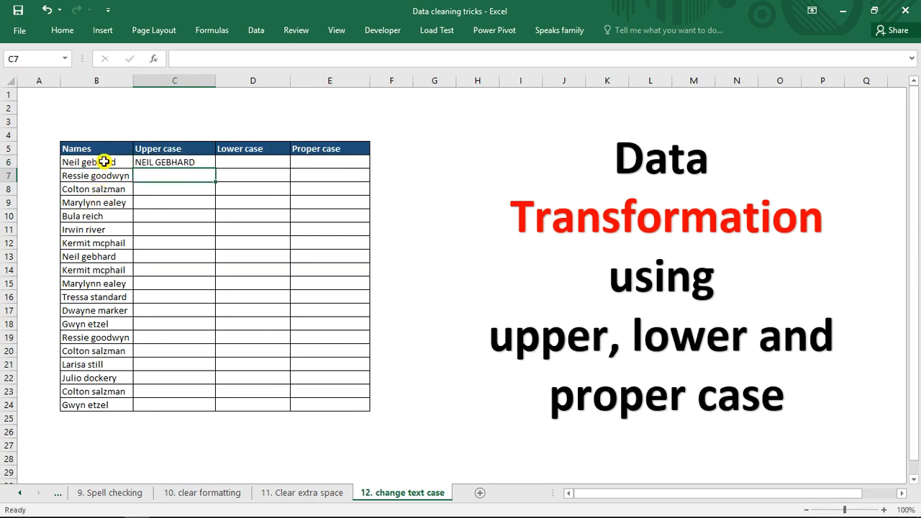
Step: Enter a LOWER formula referencing B6 in cell D6 under Lower case
click(236, 164)
text(=l)
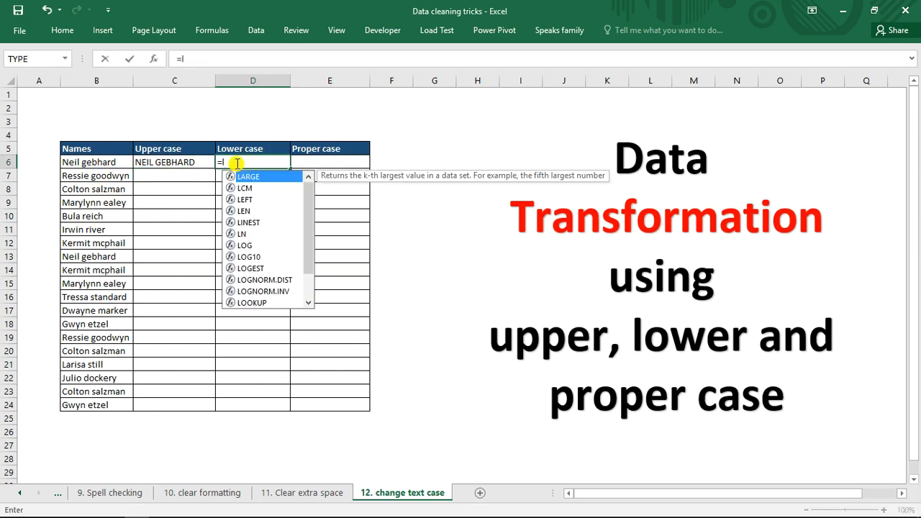
text(ow)
key(Tab)
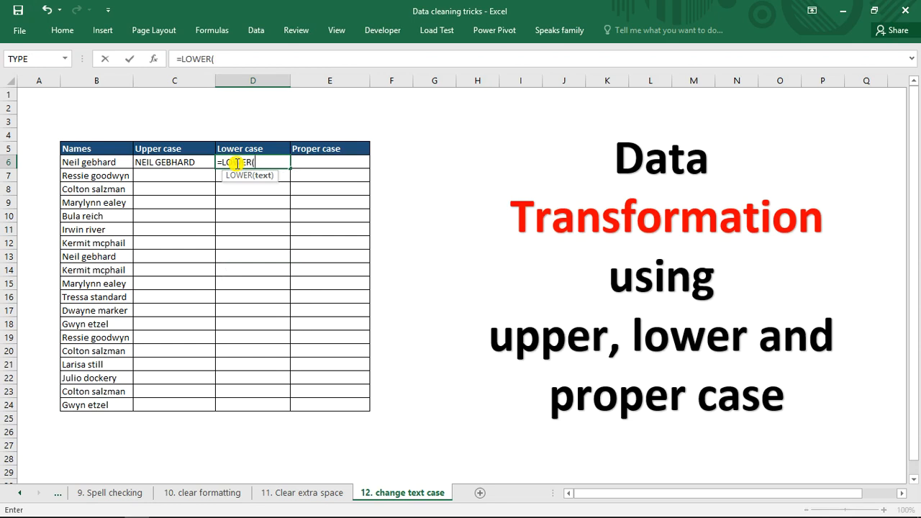
click(103, 163)
key(Return)
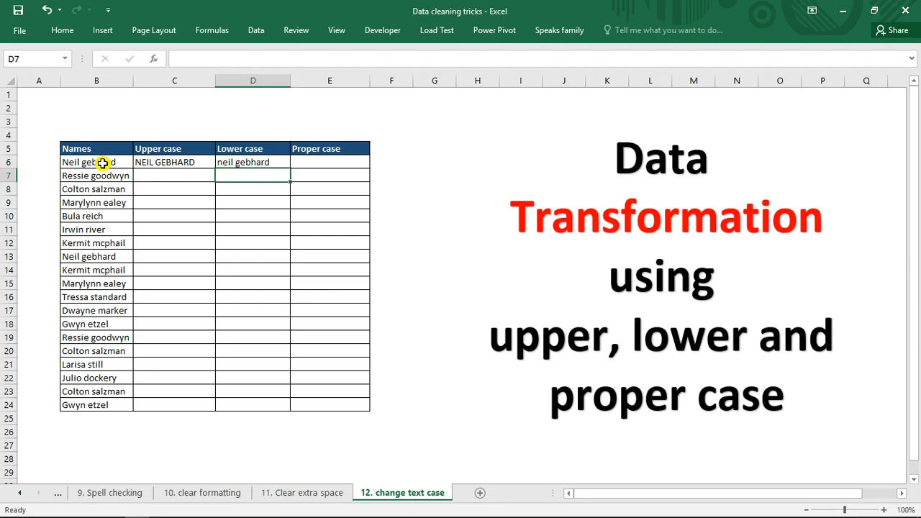
Step: Enter =PROPER(B6) in cell E6 under Proper case
click(312, 164)
text(=)
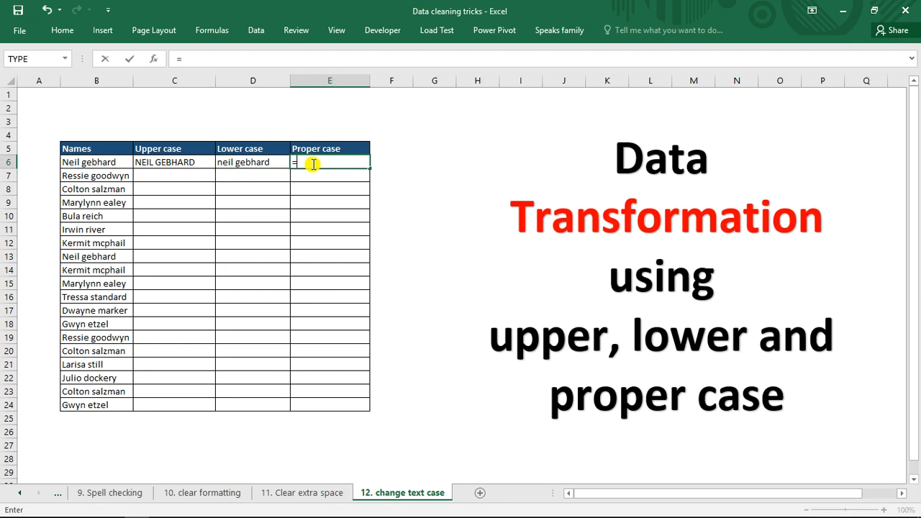
text(pro)
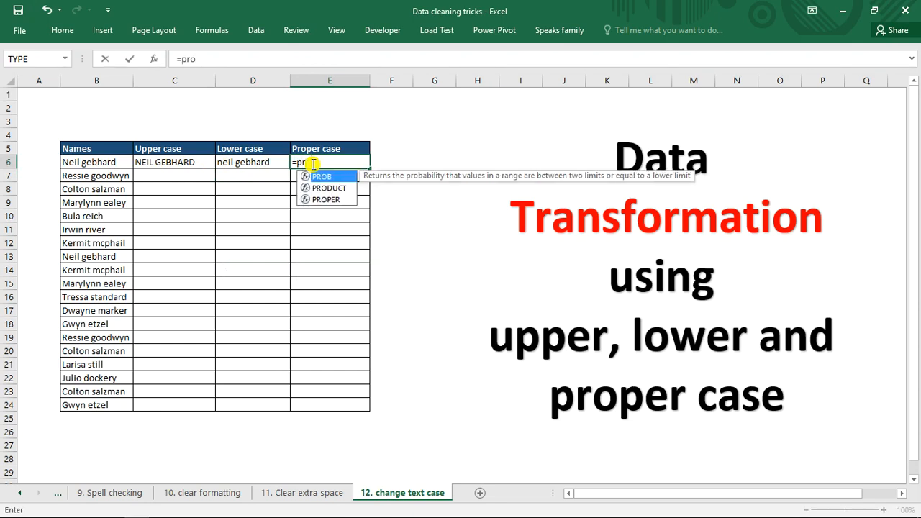
key(Down)
key(Down)
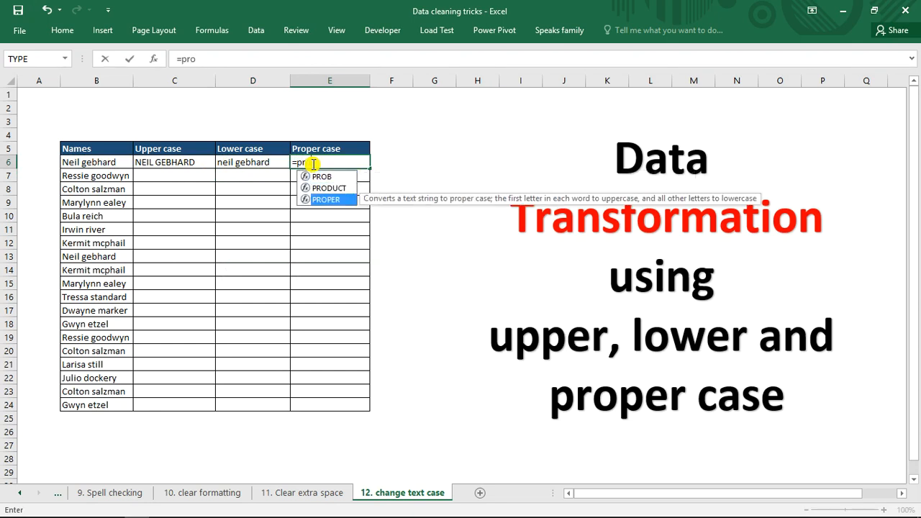
key(Tab)
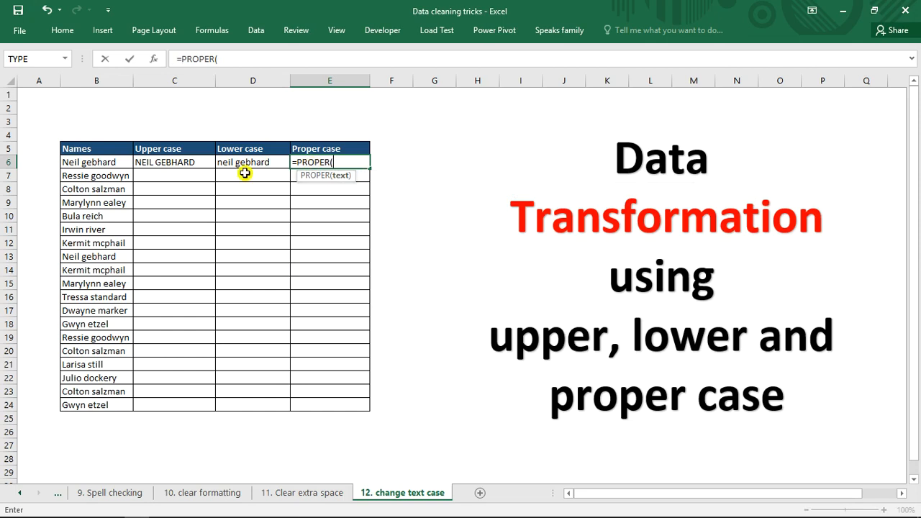
click(105, 162)
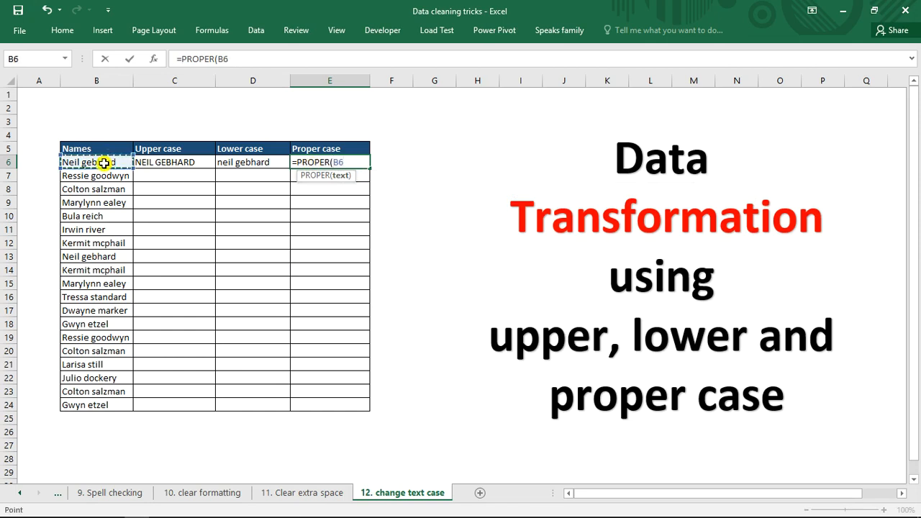
key(Return)
Step: Fill the formulas in C6:E6 down to row 24 and review the converted names in each case column
drag(169, 162, 369, 411)
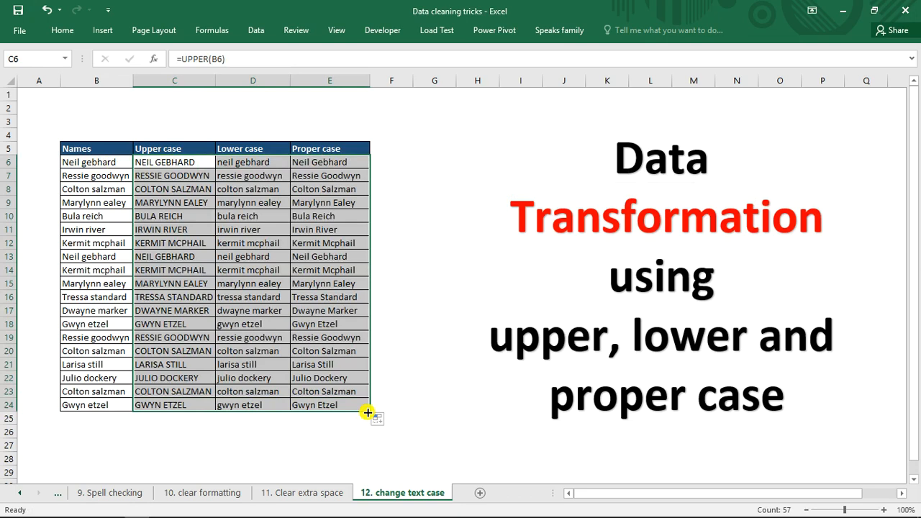
click(181, 178)
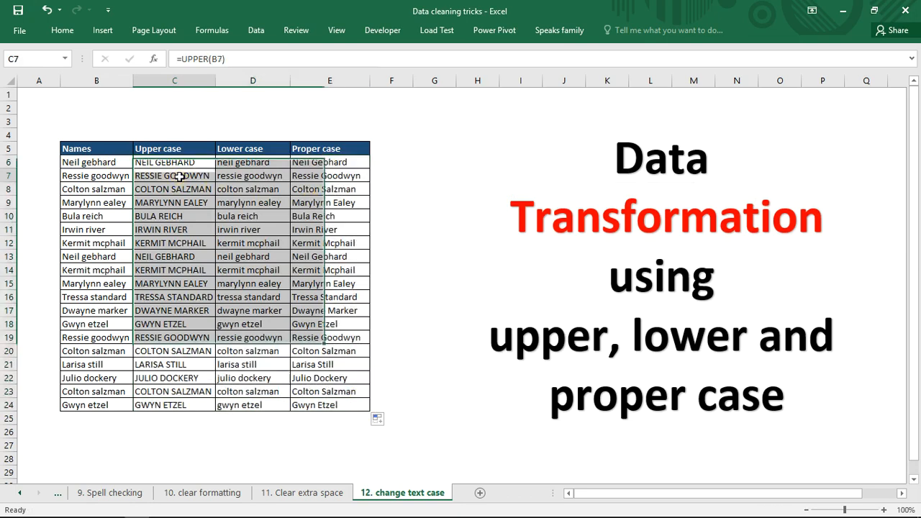
click(248, 186)
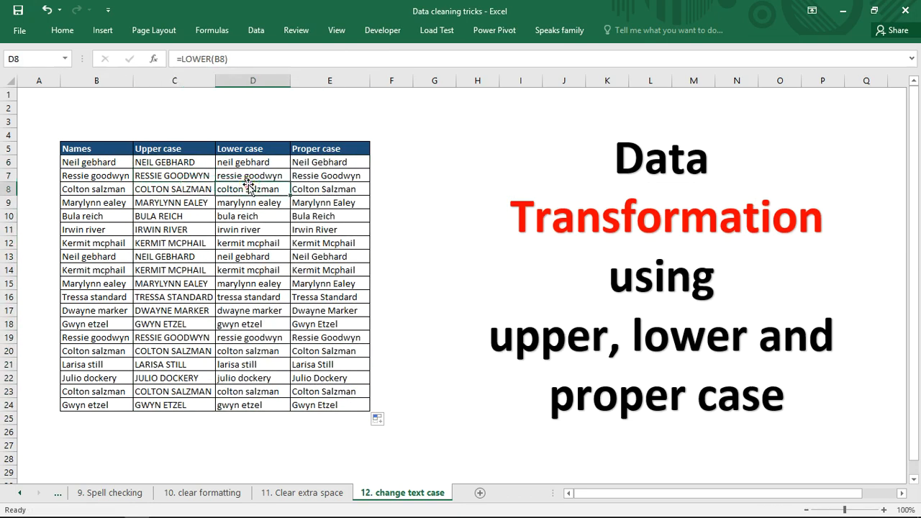
click(326, 162)
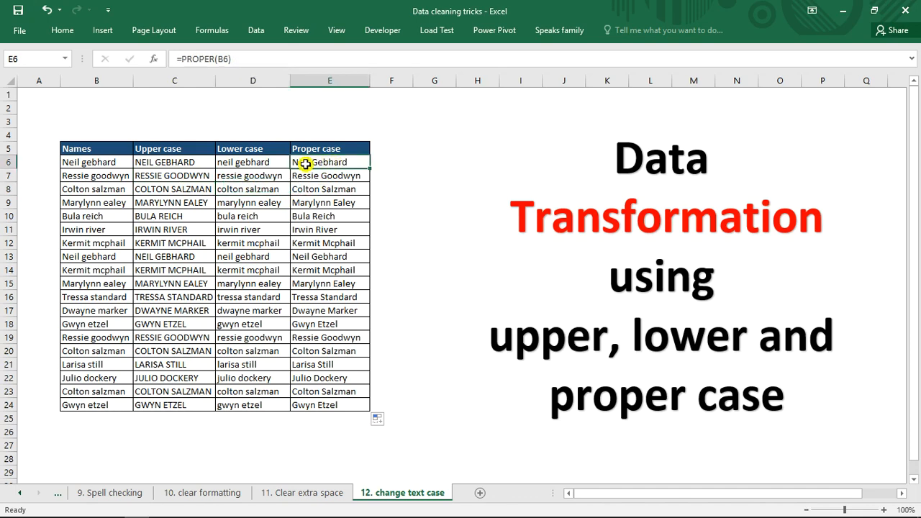
click(316, 242)
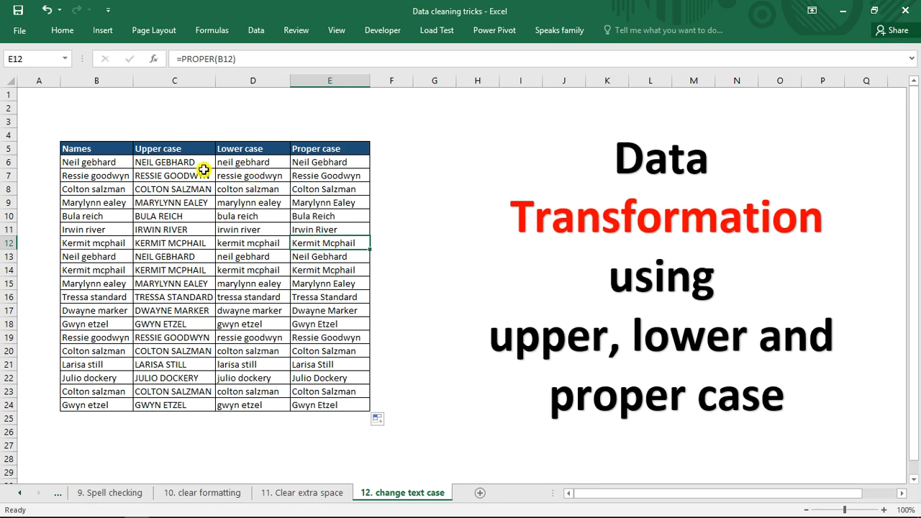
Step: Have the Upper case names in C6:C24 read aloud with Speak Cells
drag(196, 162, 182, 399)
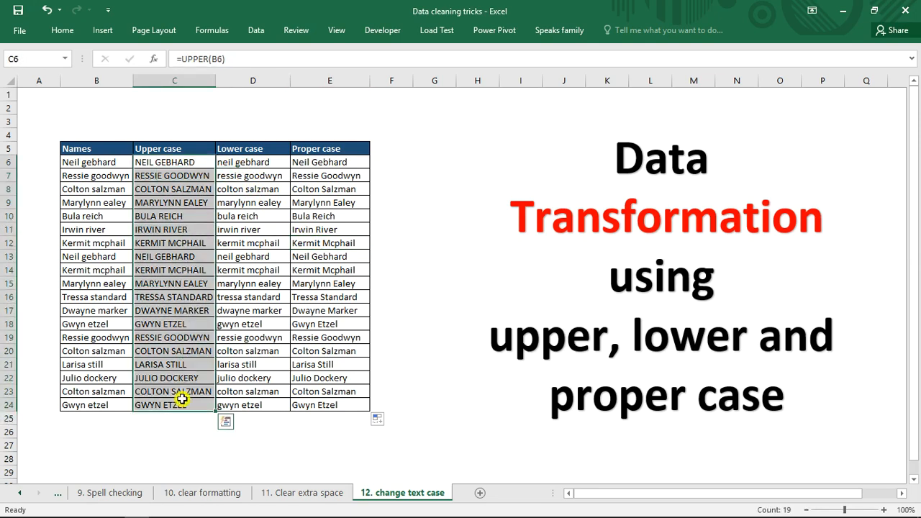
click(562, 33)
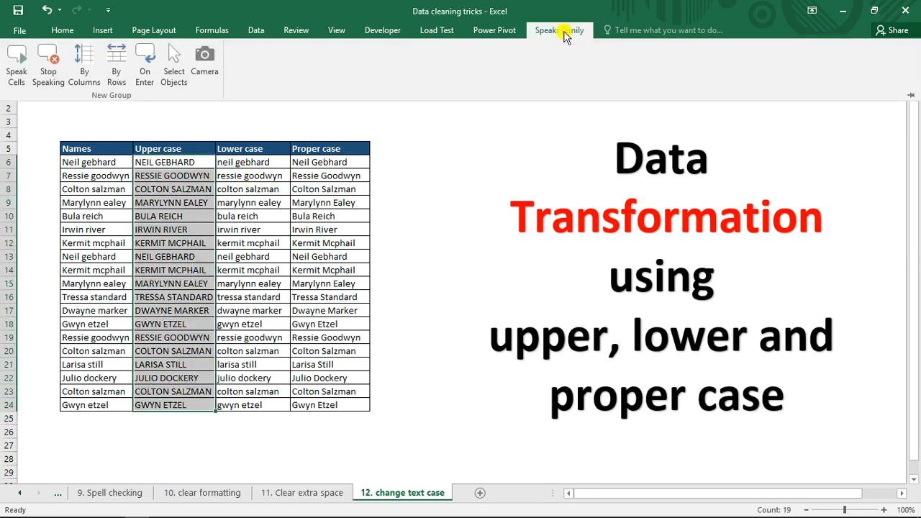
click(17, 61)
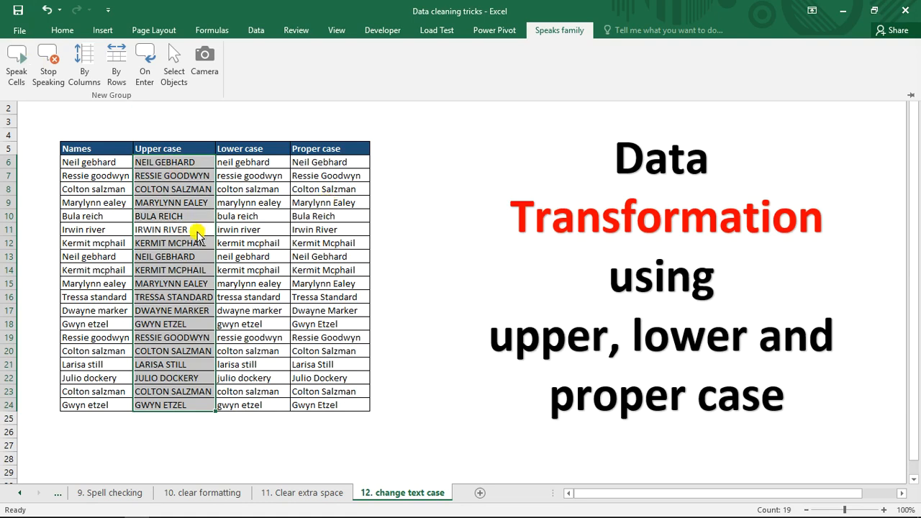
click(196, 231)
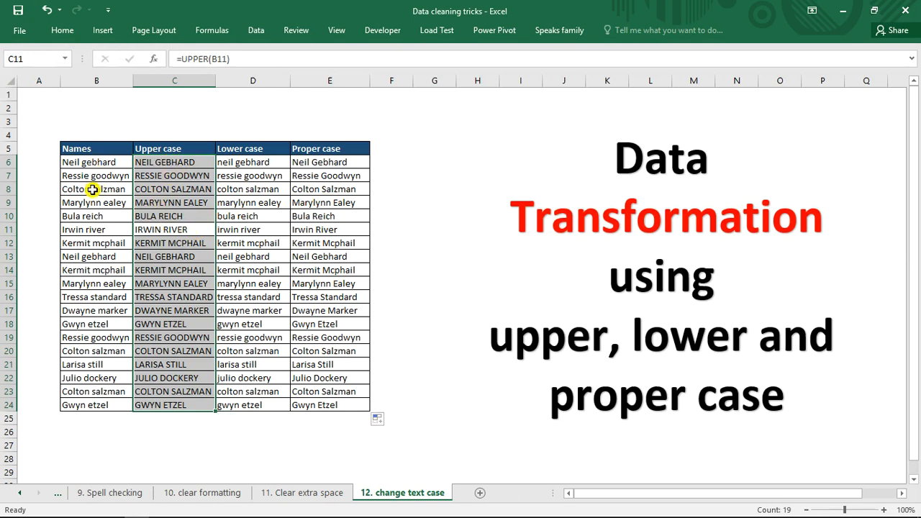
Step: Compare the original name in B6 with the UPPER formula in C6 and check the custom Speaks family commands
click(177, 163)
click(101, 163)
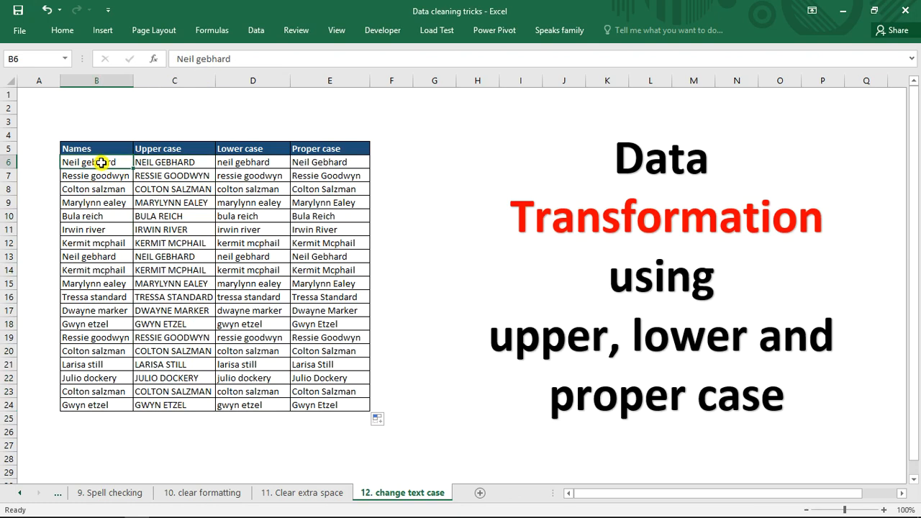
click(158, 162)
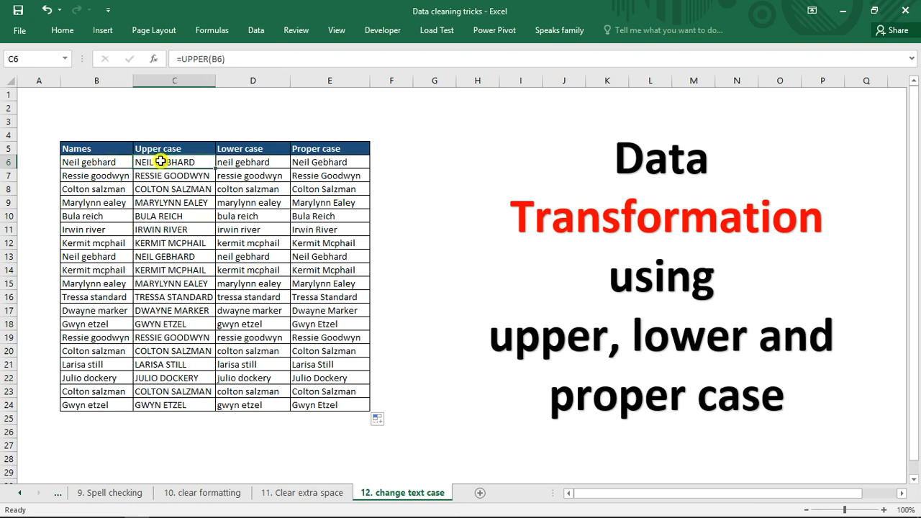
click(561, 32)
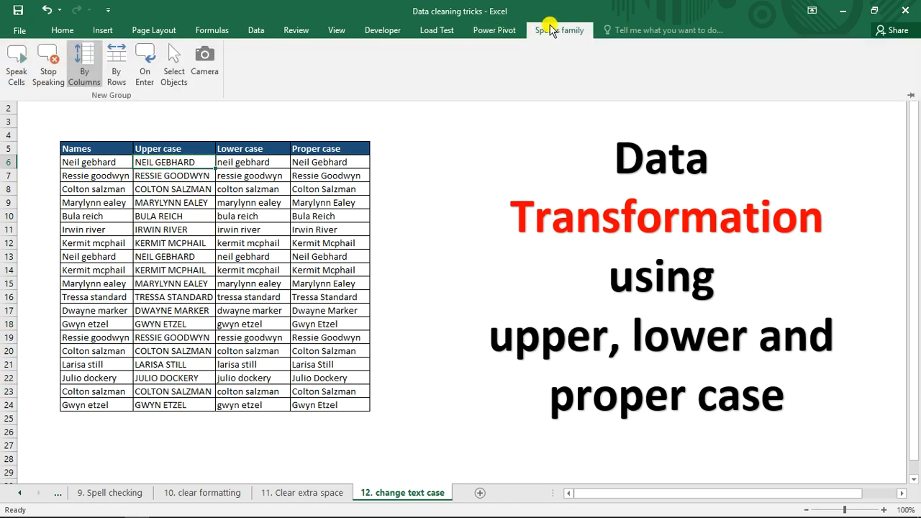
click(545, 30)
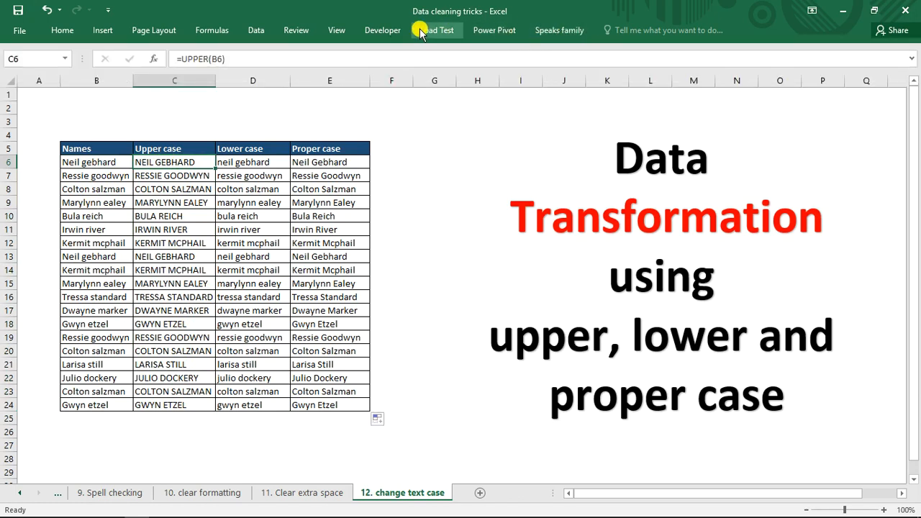
Step: Open the ribbon customization options and list All Commands as the source of available commands
right_click(327, 32)
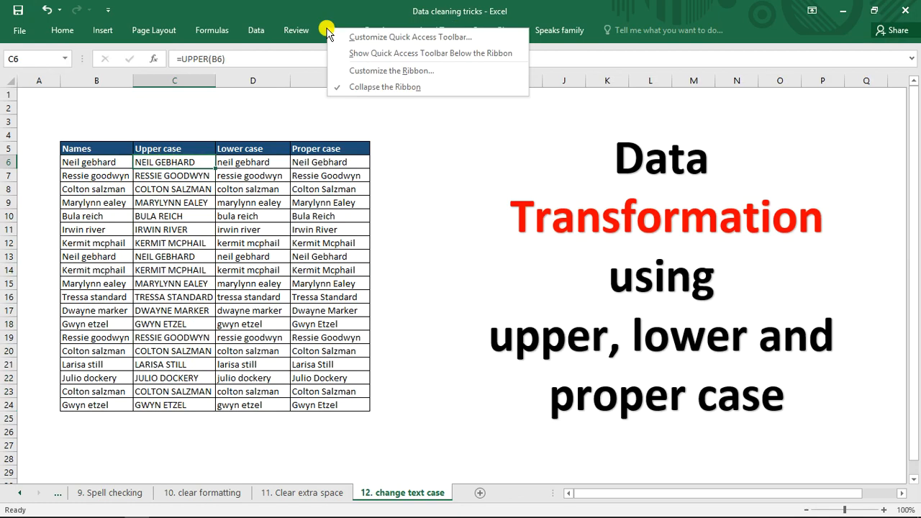
click(387, 71)
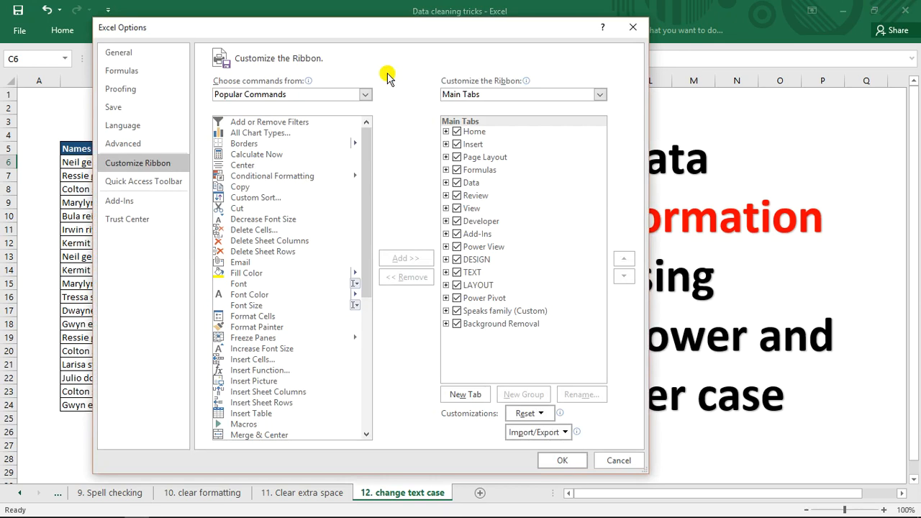
click(365, 94)
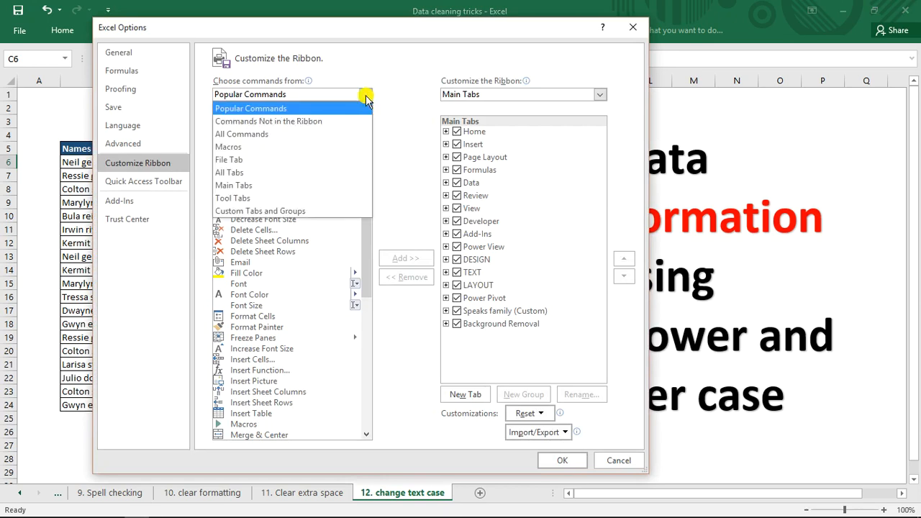
click(242, 173)
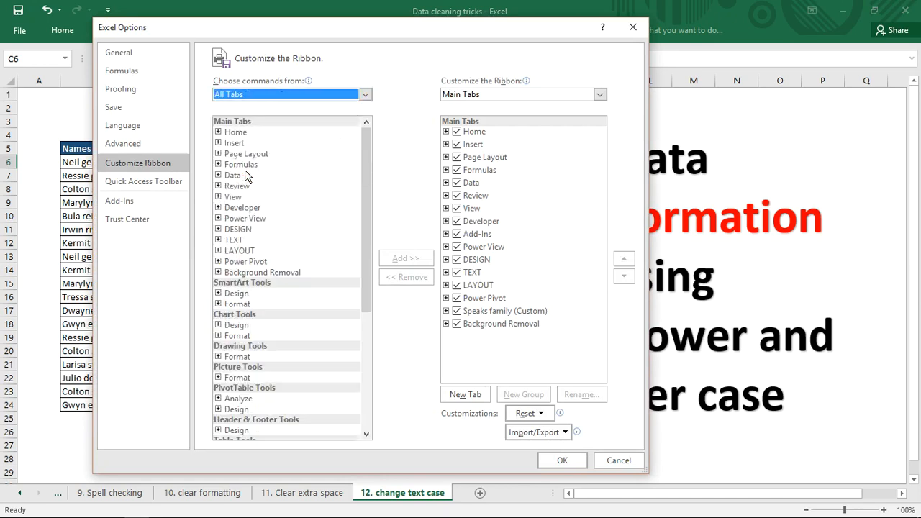
click(366, 94)
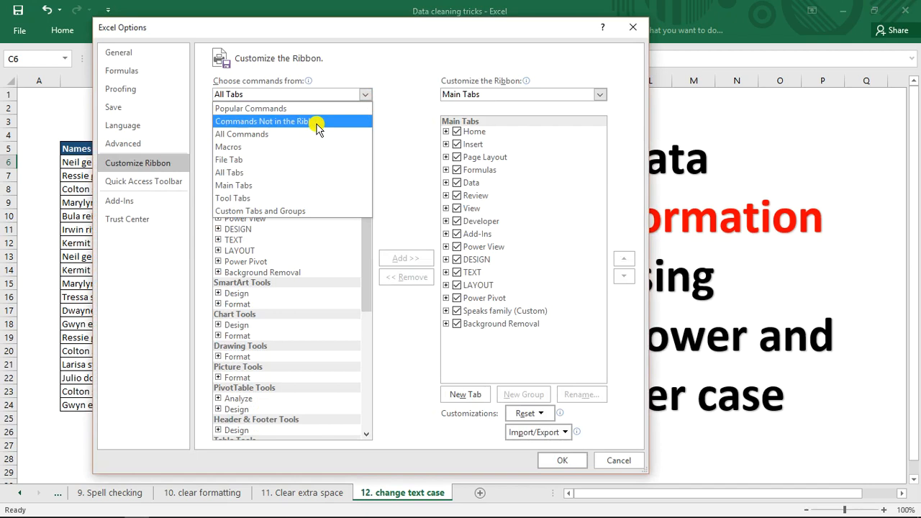
click(274, 135)
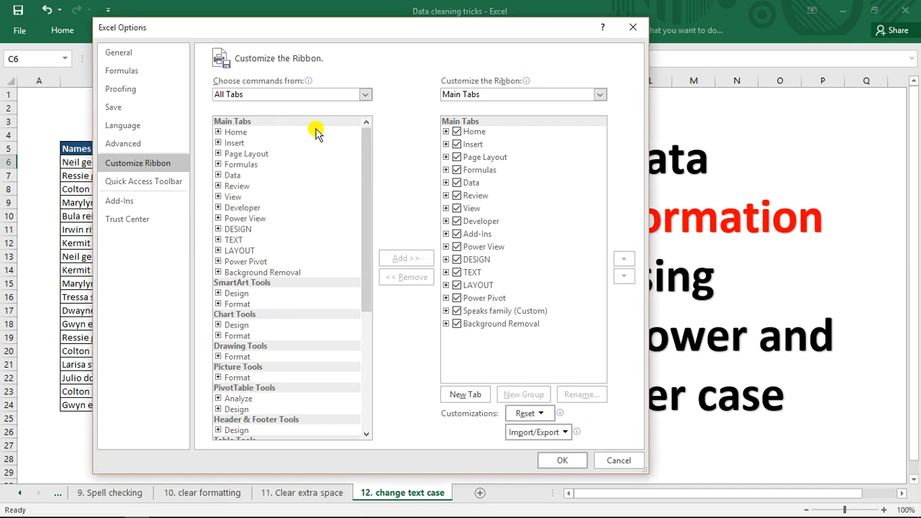
Step: Locate the Speak Cells and Stop Speaking commands in the All Commands list, and close the options without changing the ribbon
drag(366, 147, 366, 362)
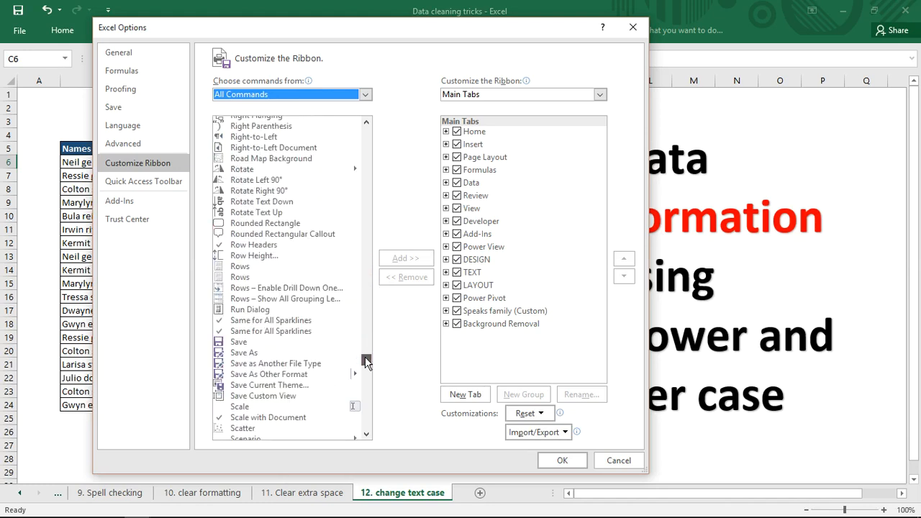
drag(366, 362, 365, 383)
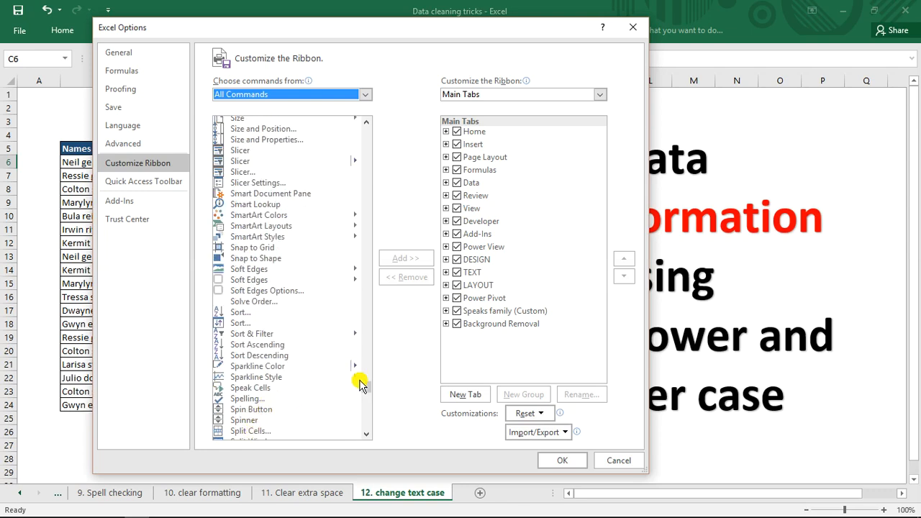
scroll(362, 434, down, 3)
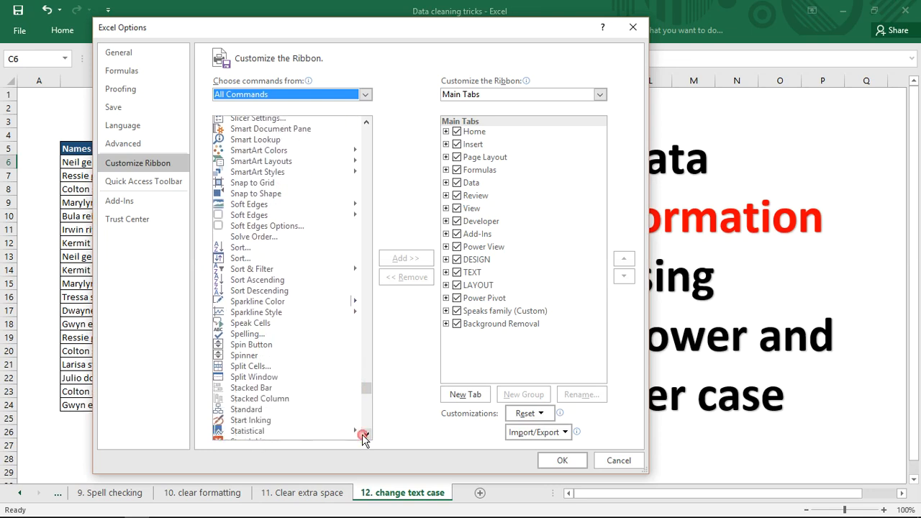
scroll(362, 433, down, 1)
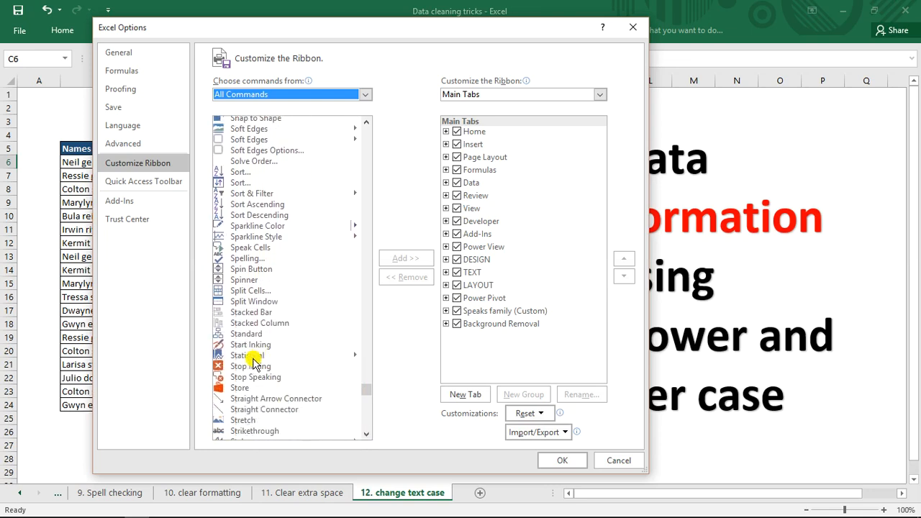
click(252, 365)
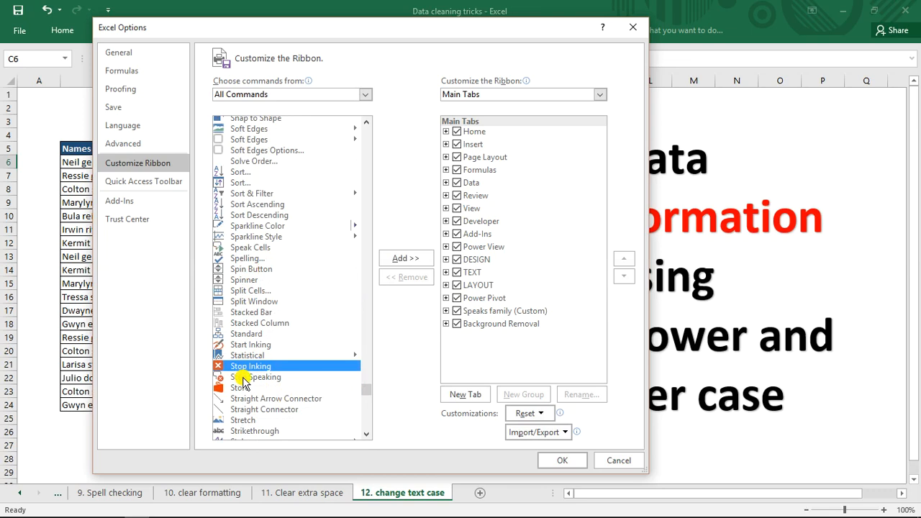
click(242, 378)
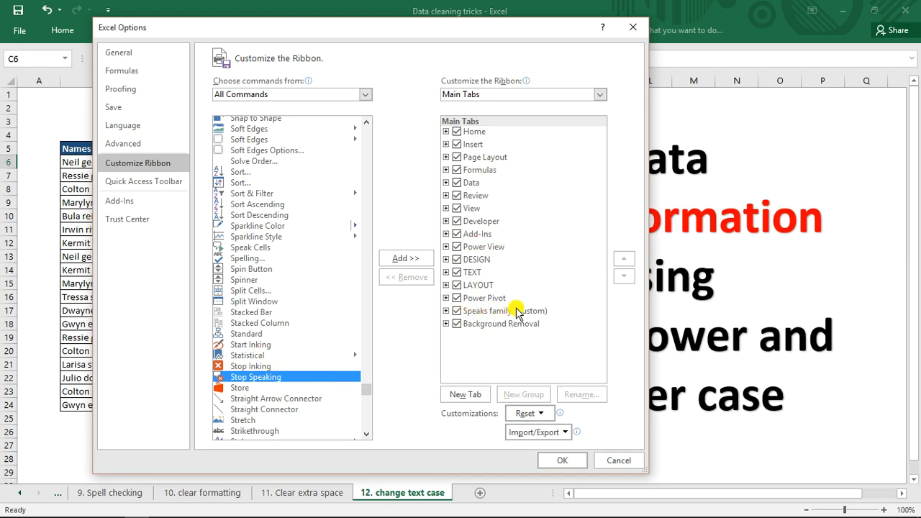
click(617, 462)
Step: Review the speech commands in the custom Speaks family group and return to the sheet at cell G9
click(560, 30)
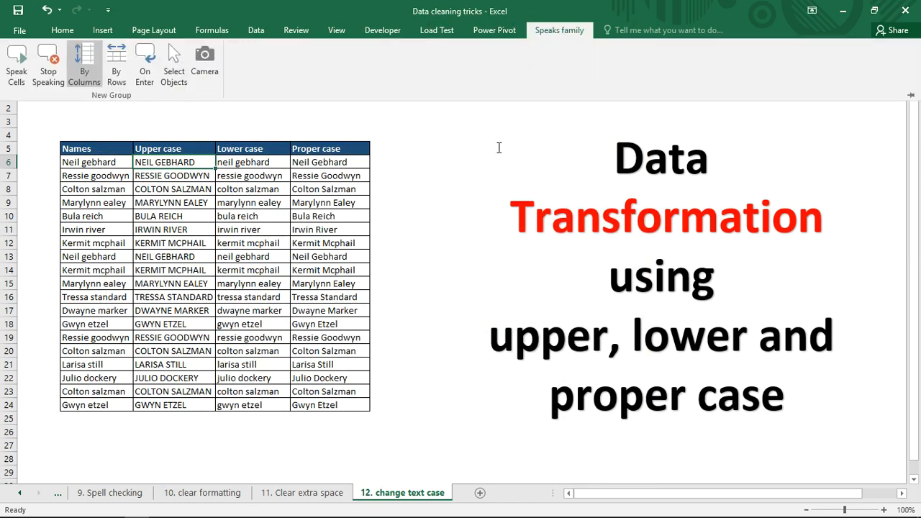
click(499, 147)
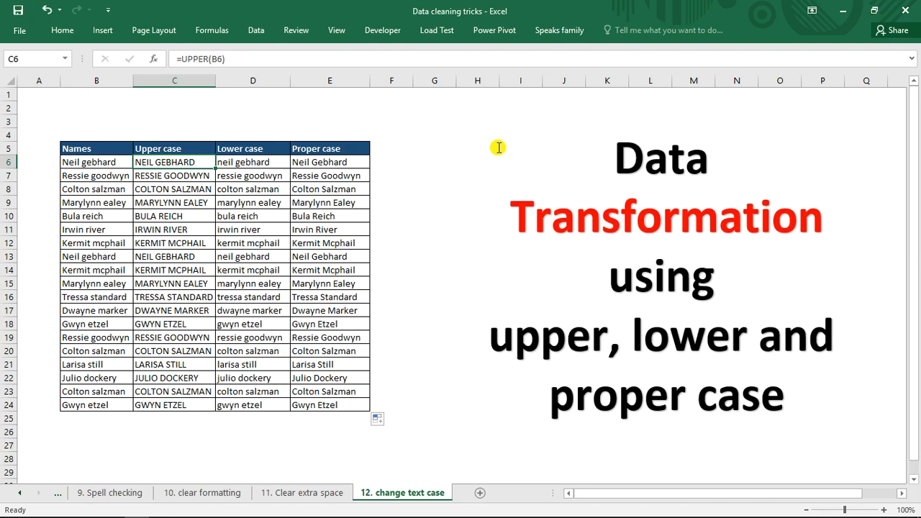
click(416, 204)
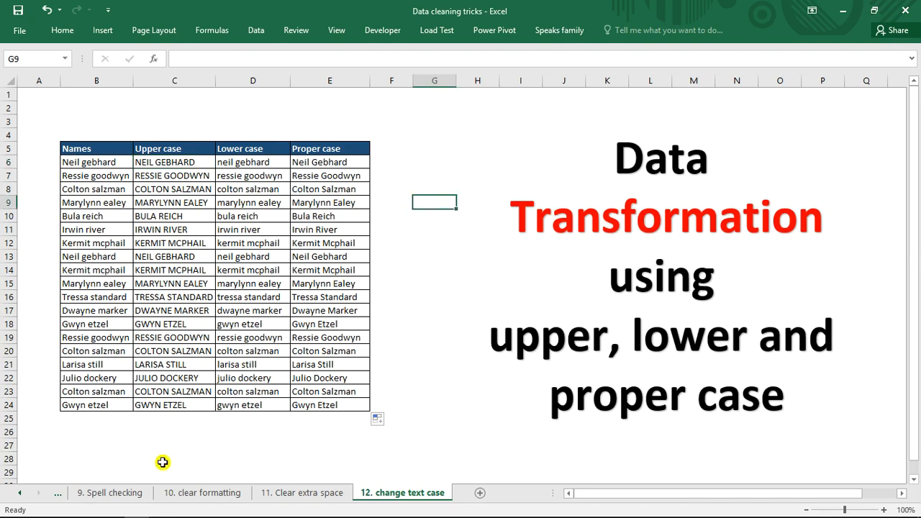
Step: Switch to the browser and look through the popular uploads, recent uploads and playlists on the Data with Decision YouTube channel
click(117, 510)
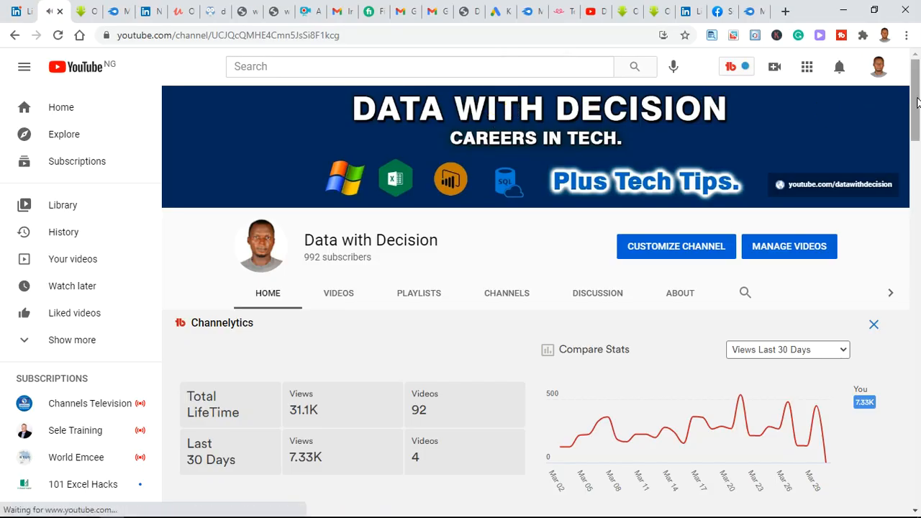
drag(919, 126, 918, 168)
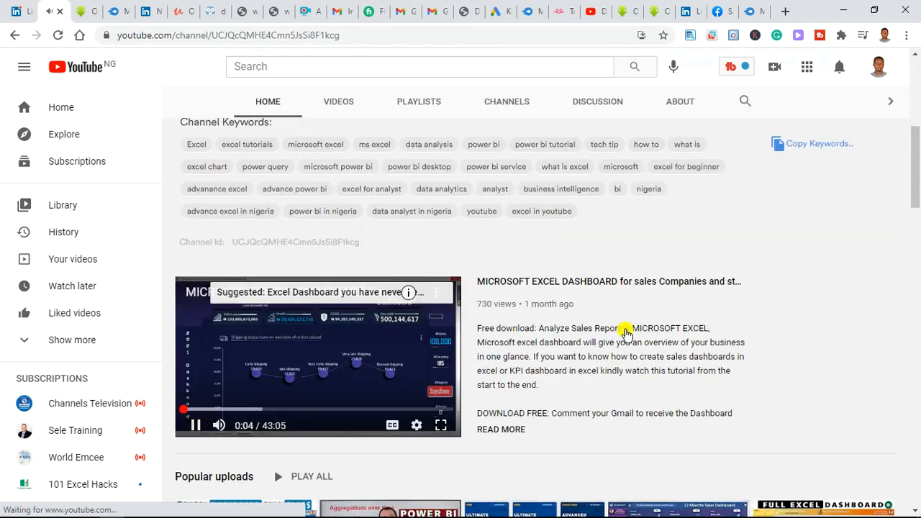
drag(915, 165, 918, 231)
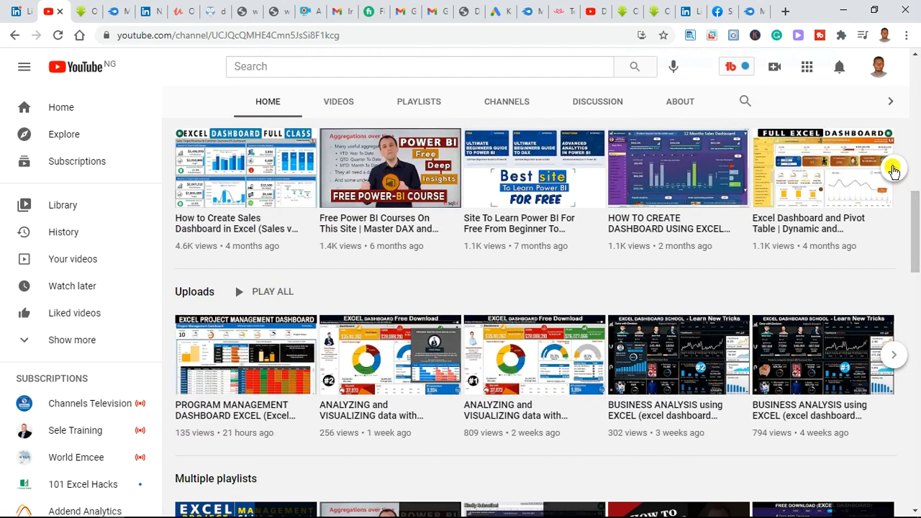
click(893, 169)
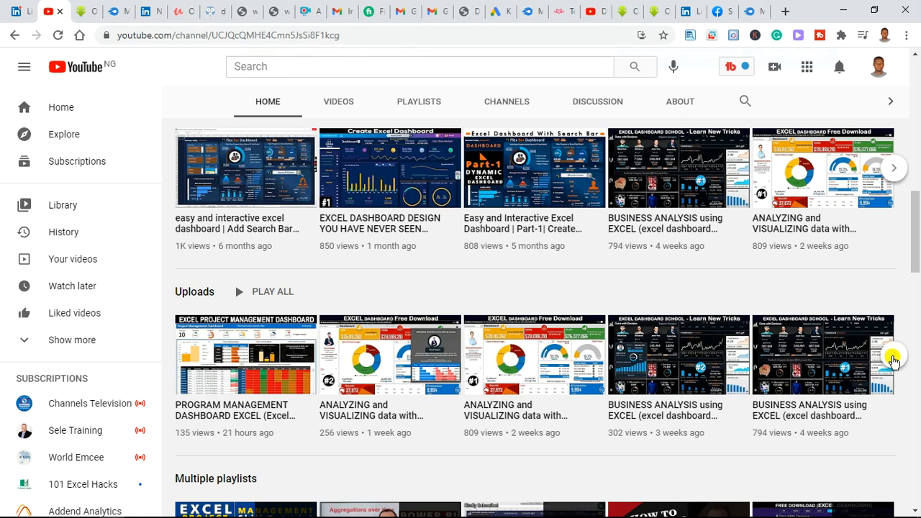
click(893, 358)
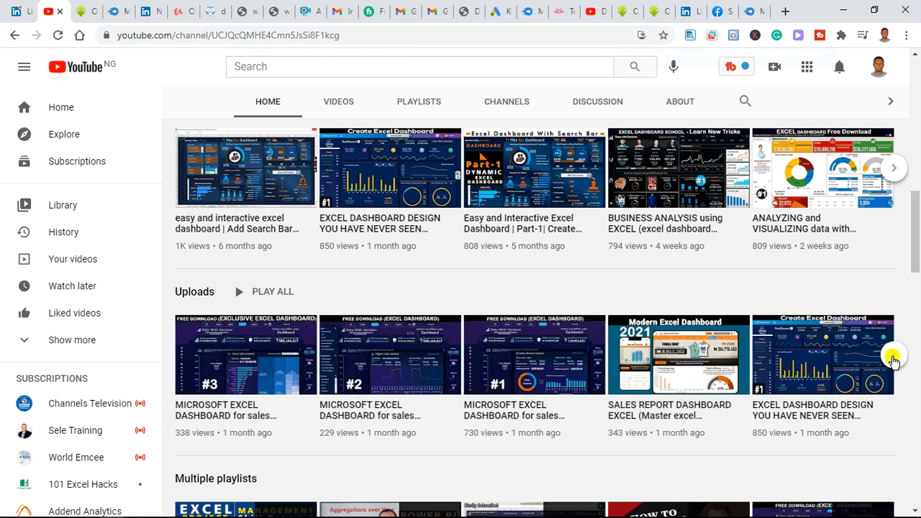
click(892, 357)
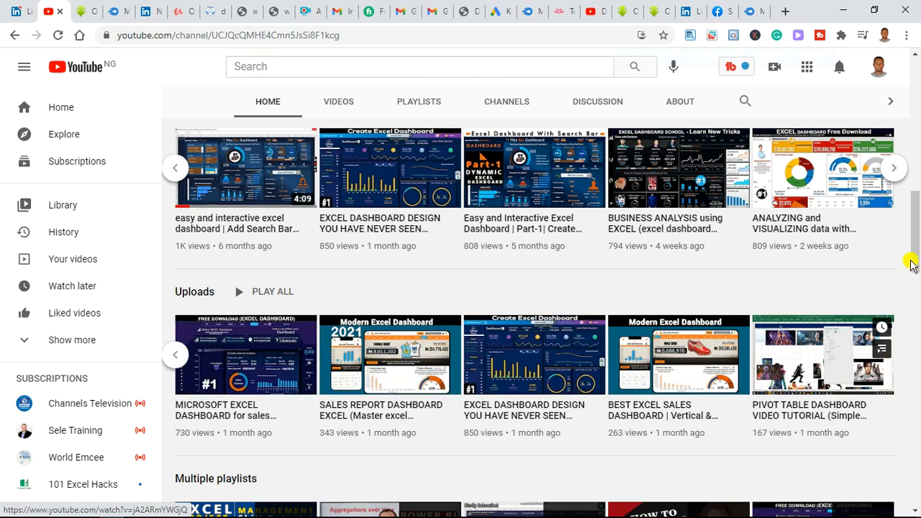
drag(919, 236, 920, 297)
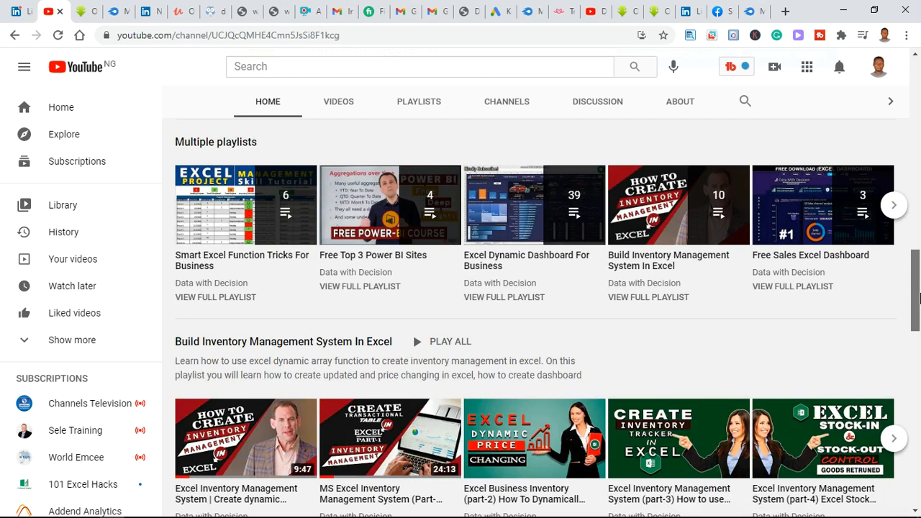
drag(918, 298, 919, 137)
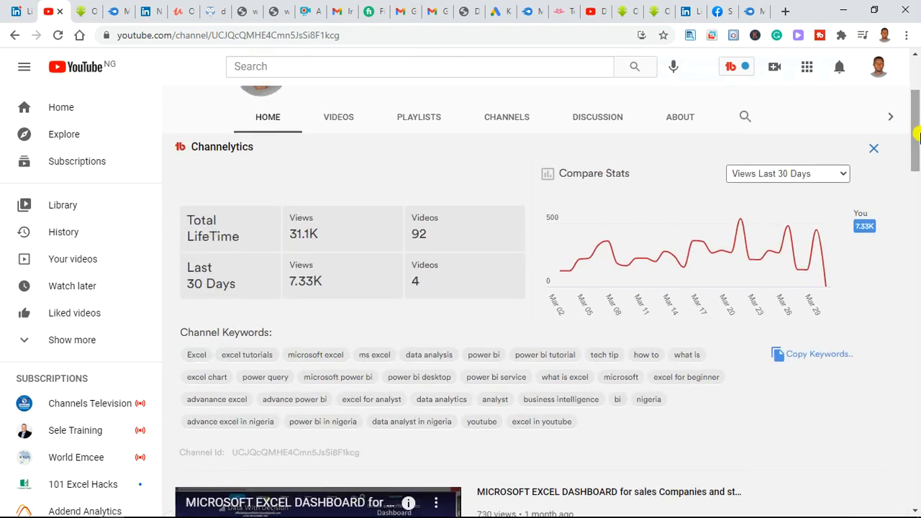